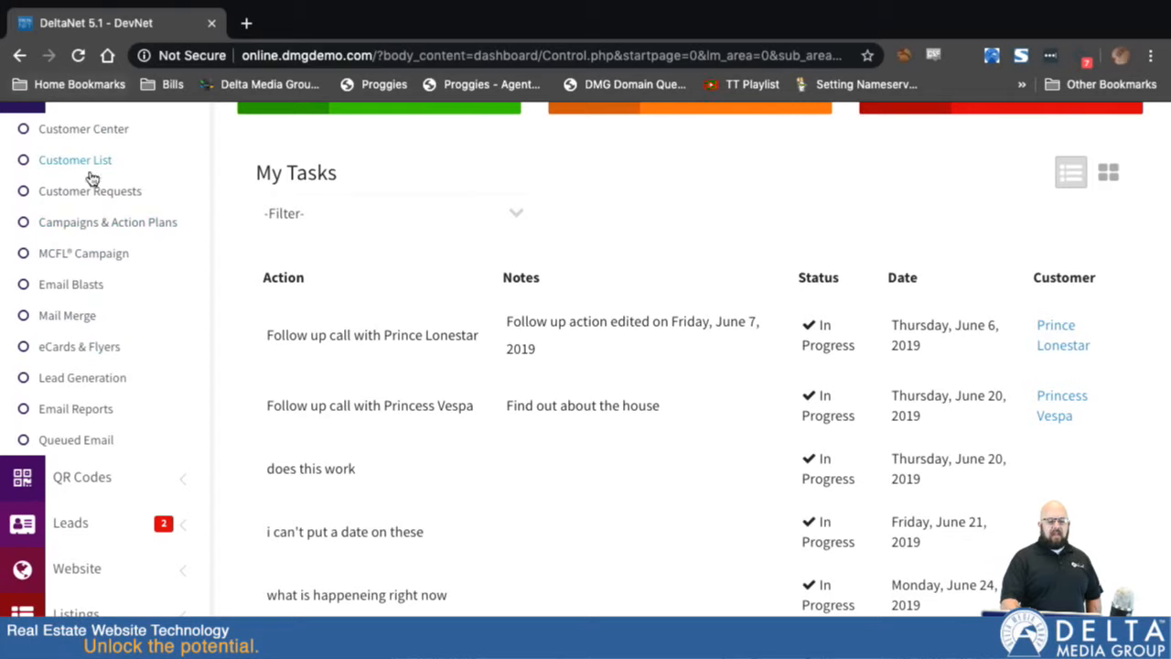
Open the Campaigns & Action Plans page under Customers and review the Customer Groups list with its customer counts.
click(78, 227)
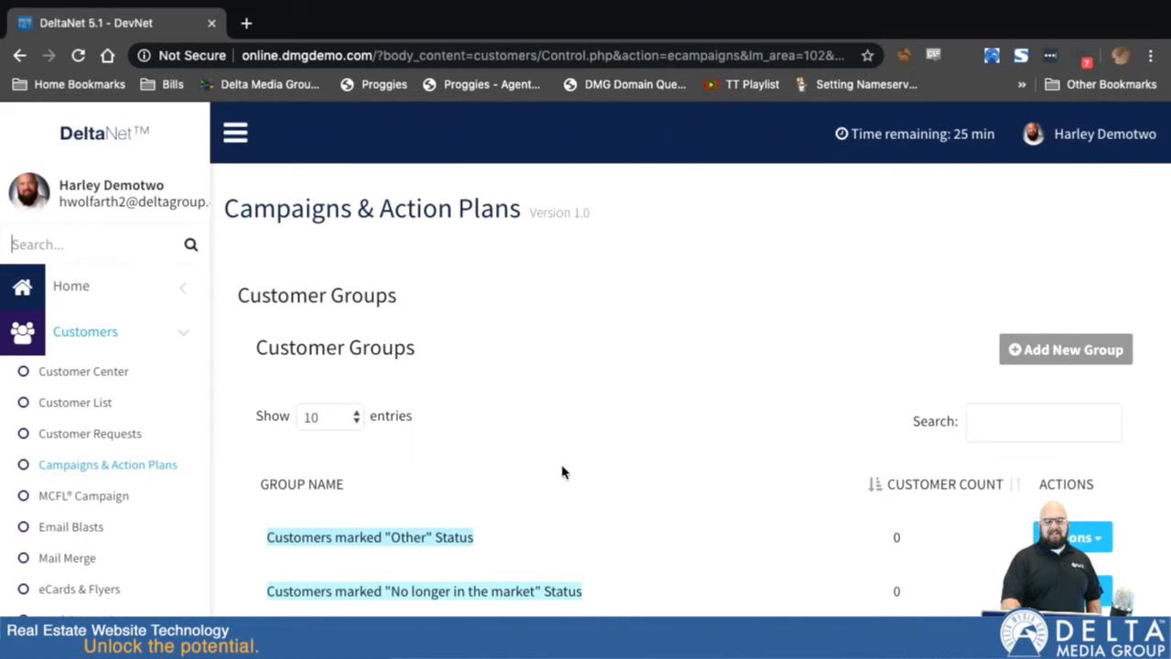
scroll(515, 394, down, 2)
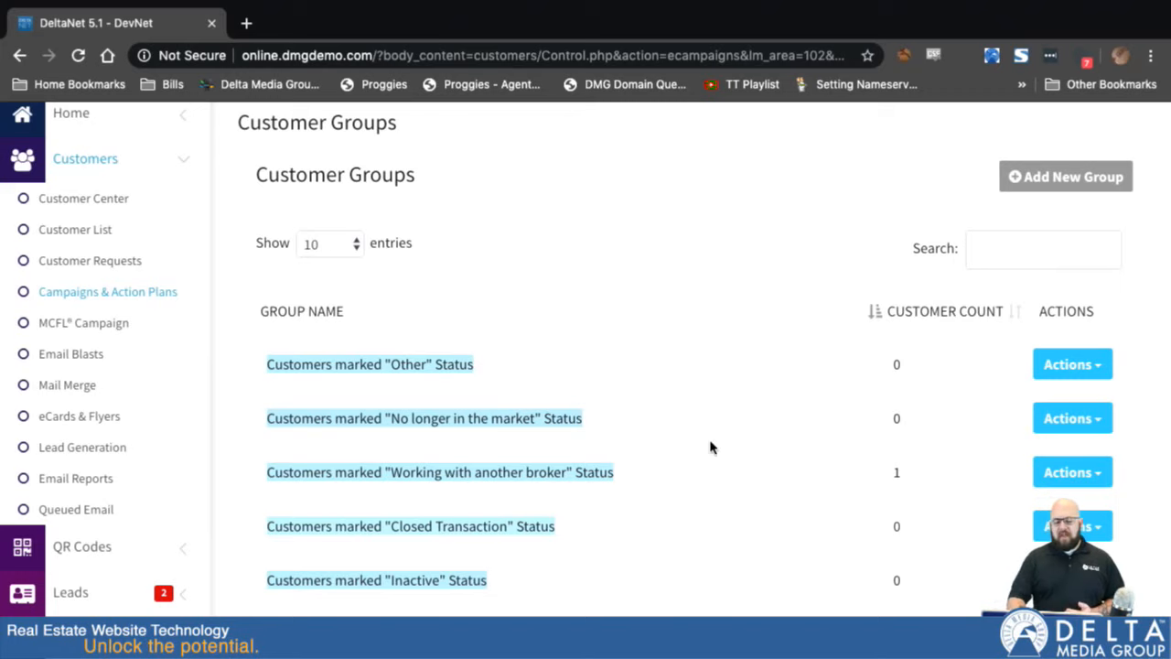
scroll(625, 531, down, 3)
scroll(625, 530, up, 1)
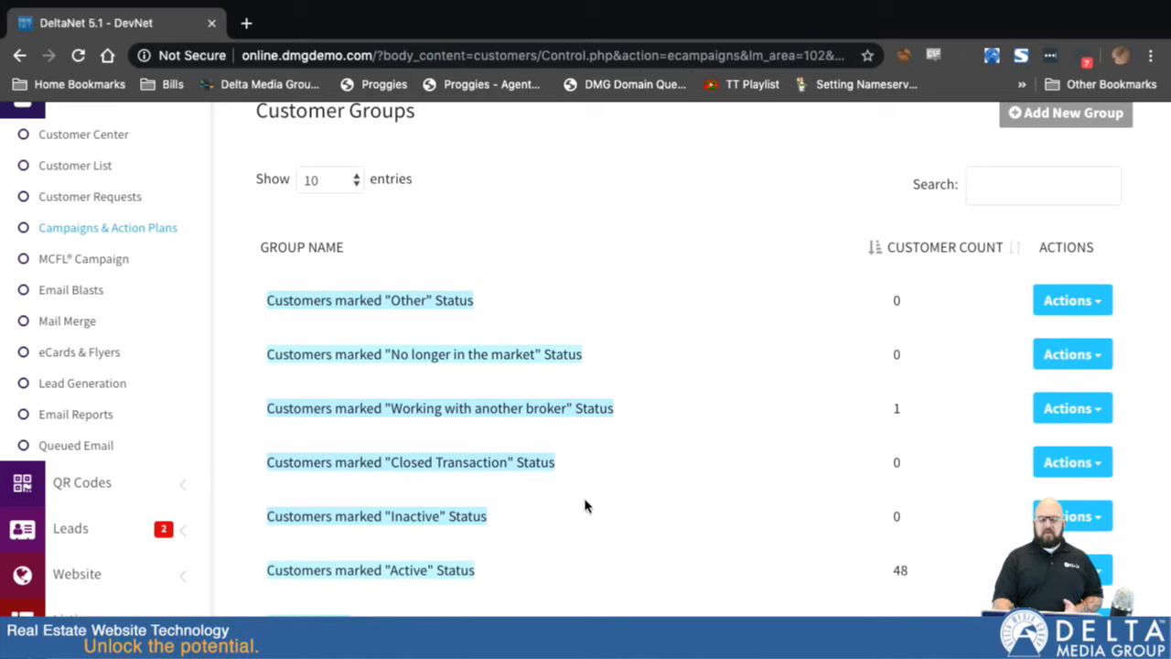
scroll(573, 563, down, 1)
scroll(570, 559, up, 2)
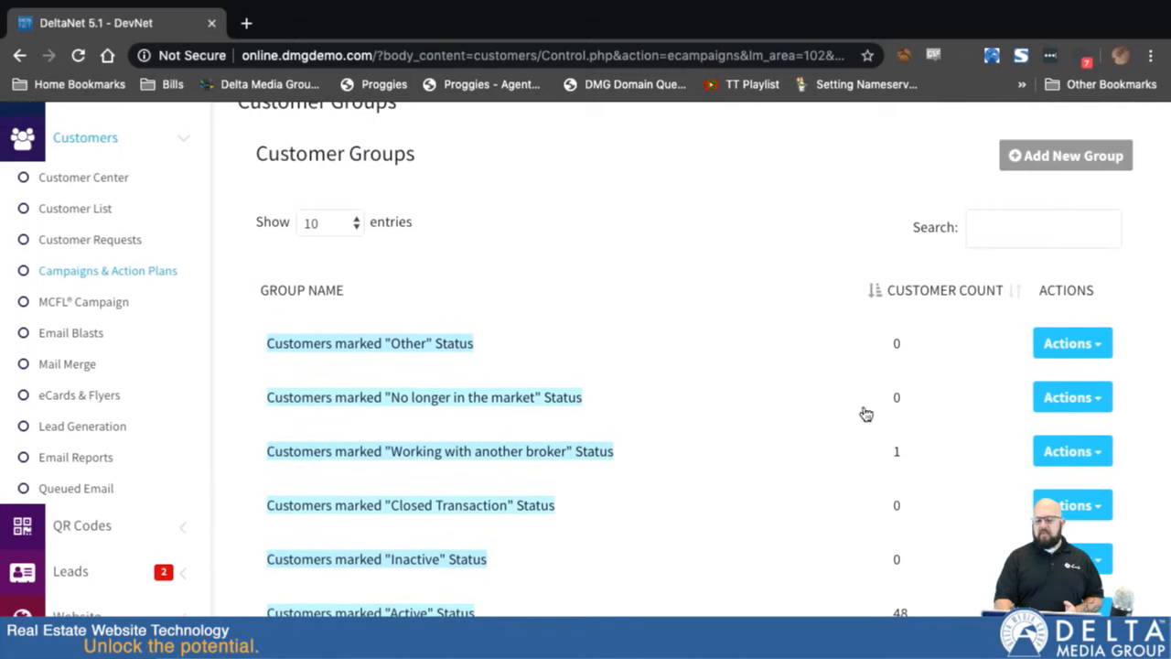
scroll(704, 549, down, 5)
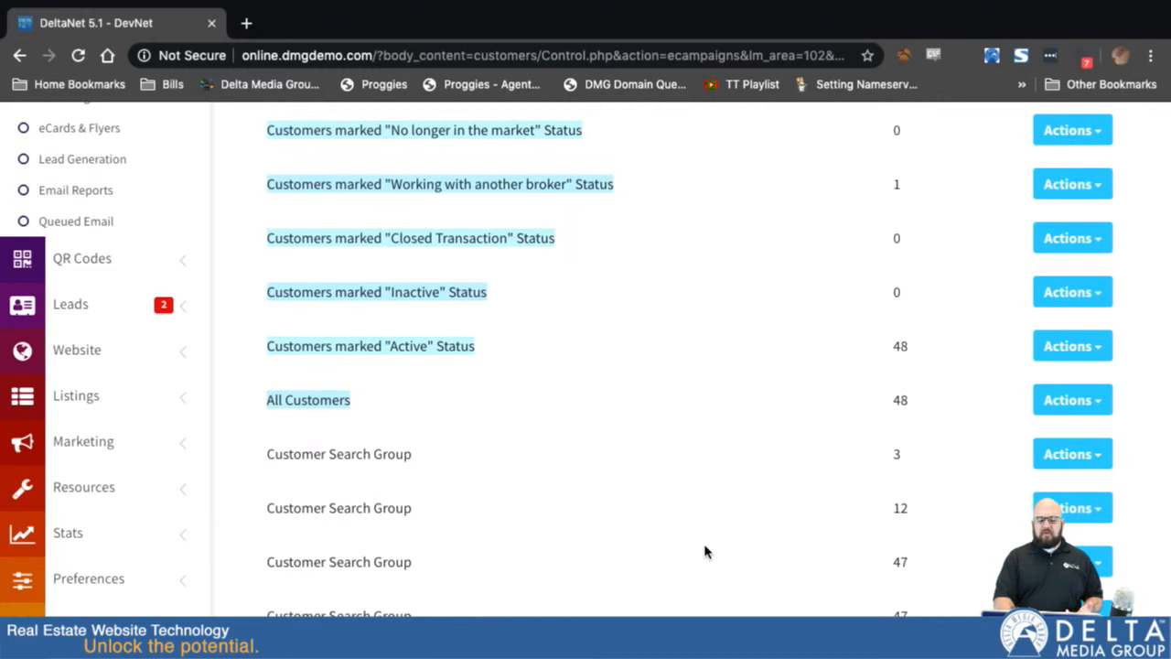
scroll(704, 552, down, 4)
scroll(452, 576, down, 3)
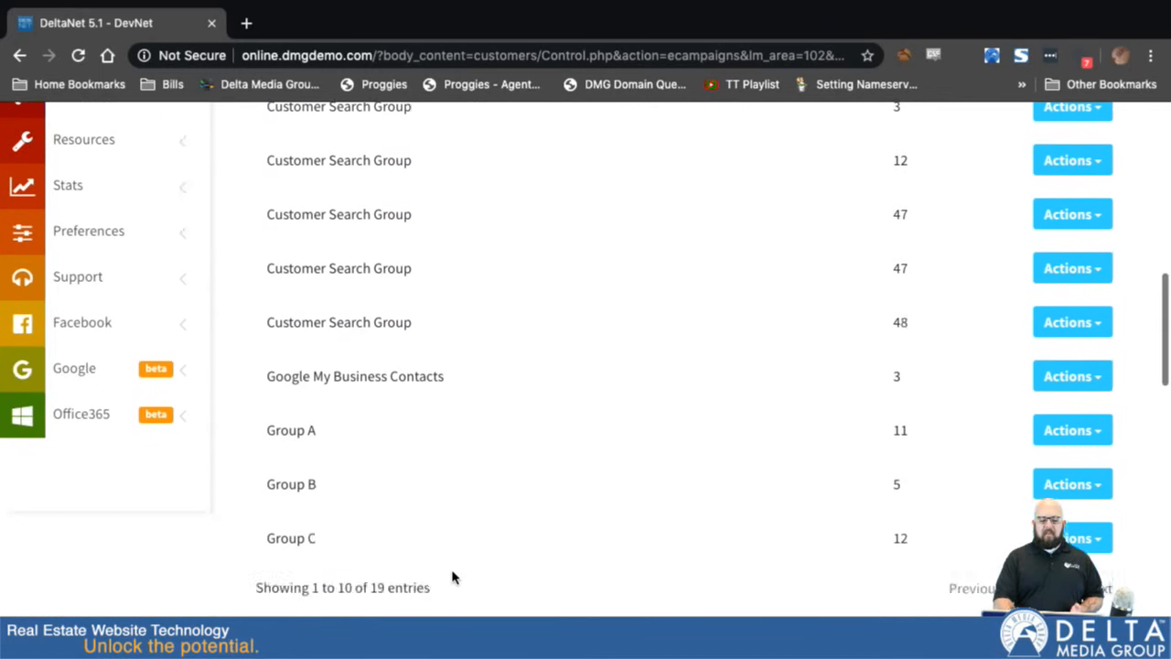
scroll(452, 574, up, 11)
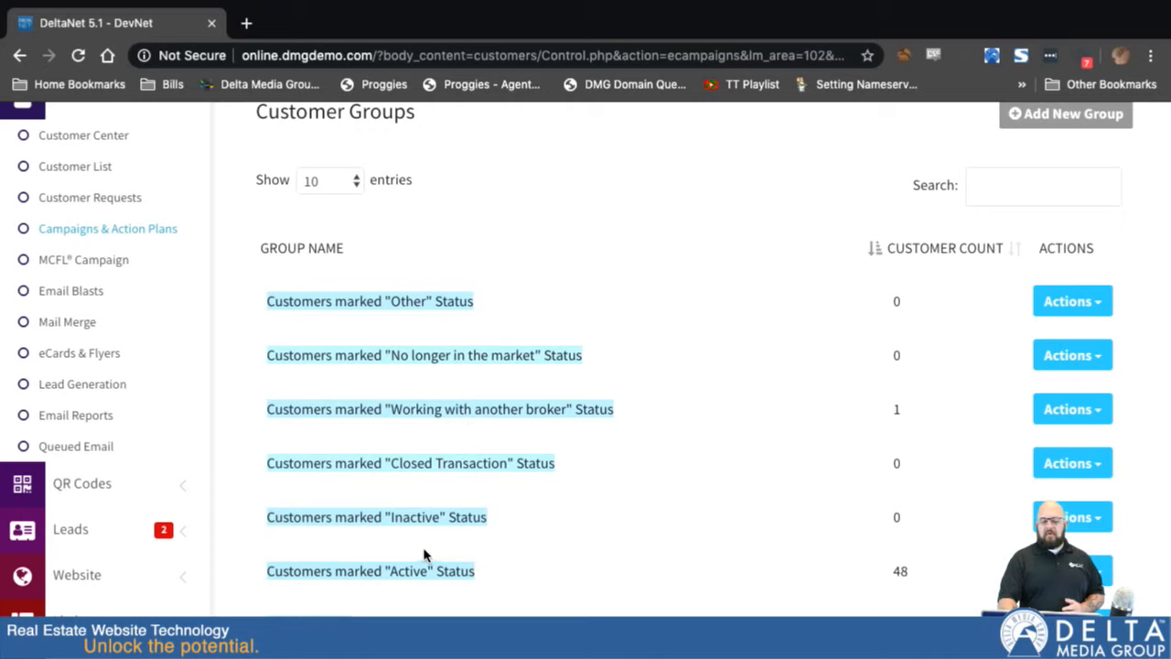
scroll(426, 555, down, 1)
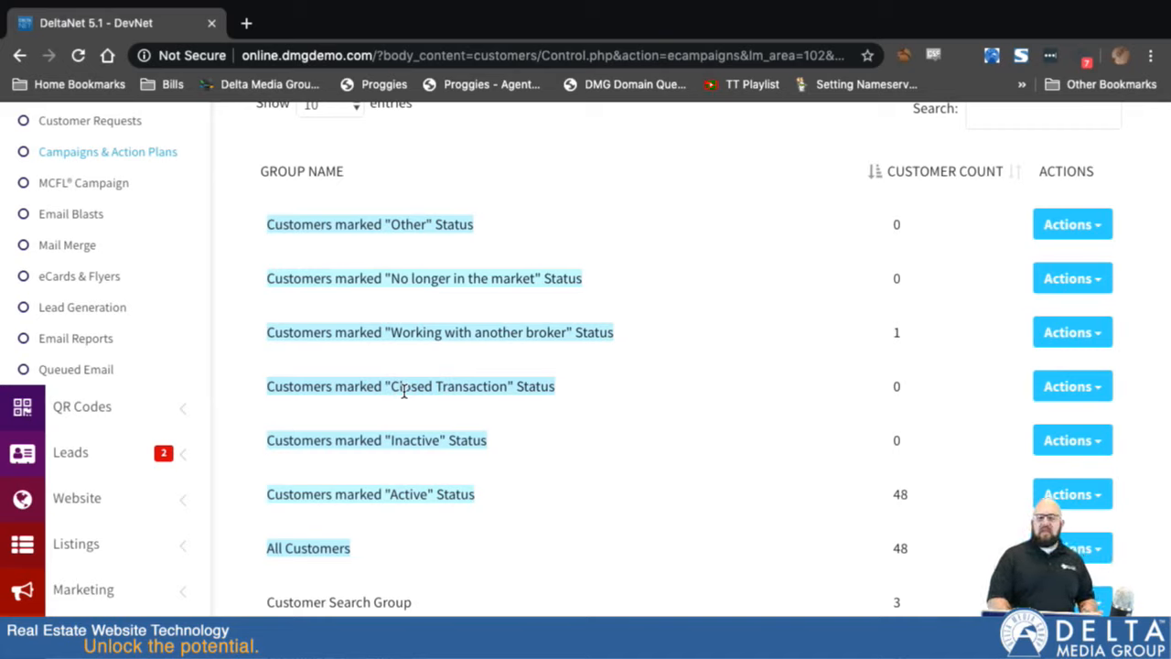
scroll(375, 470, down, 5)
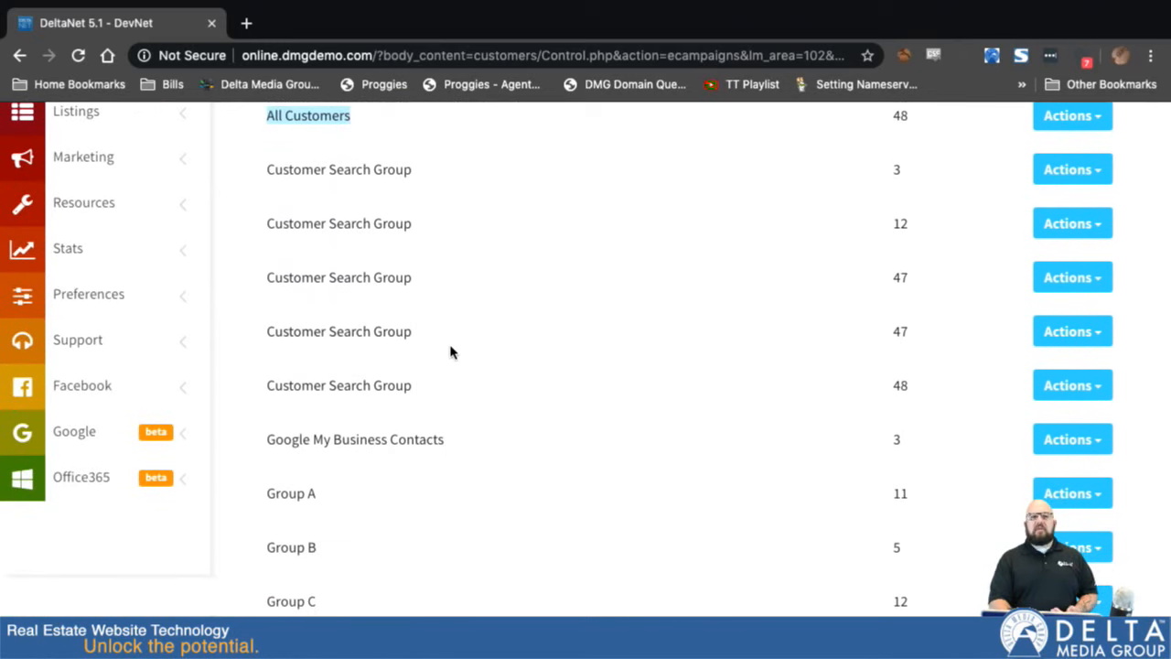
Add a new customer group named "This is my group".
scroll(582, 236, up, 7)
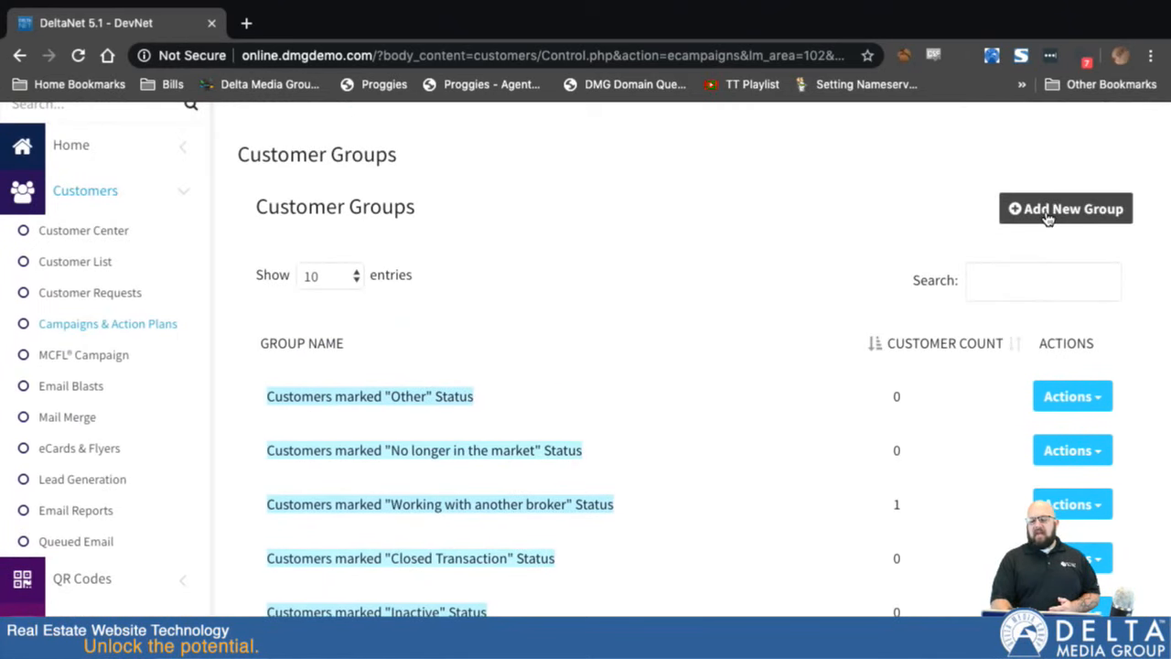
click(1047, 211)
click(589, 227)
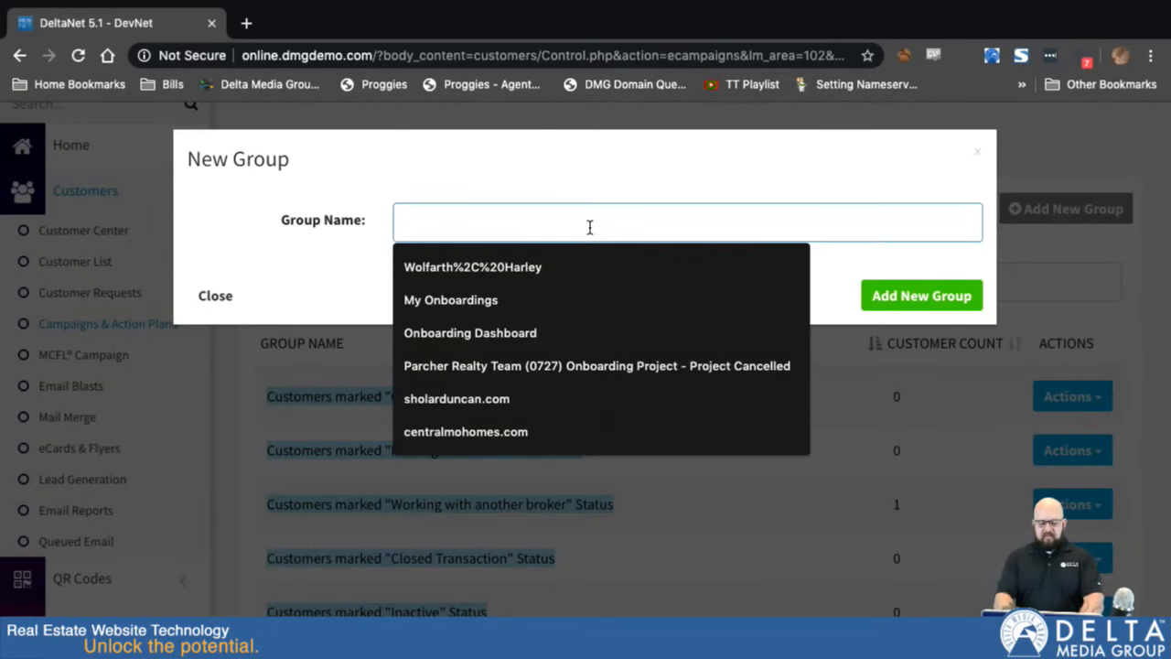
text(This is my )
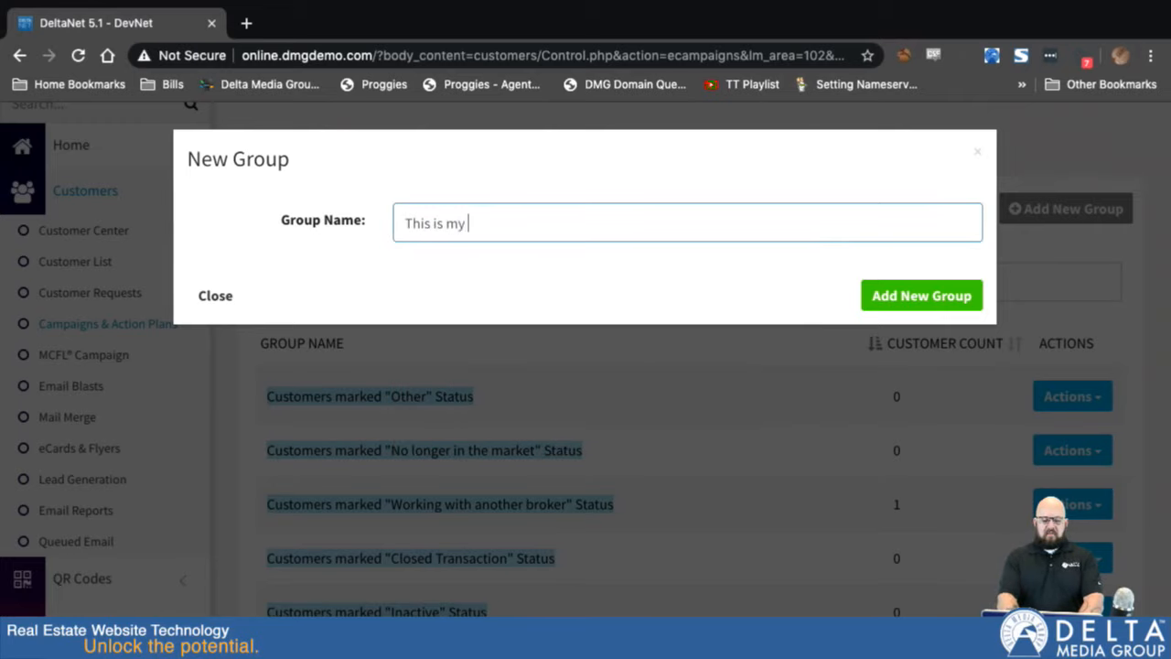
text(group)
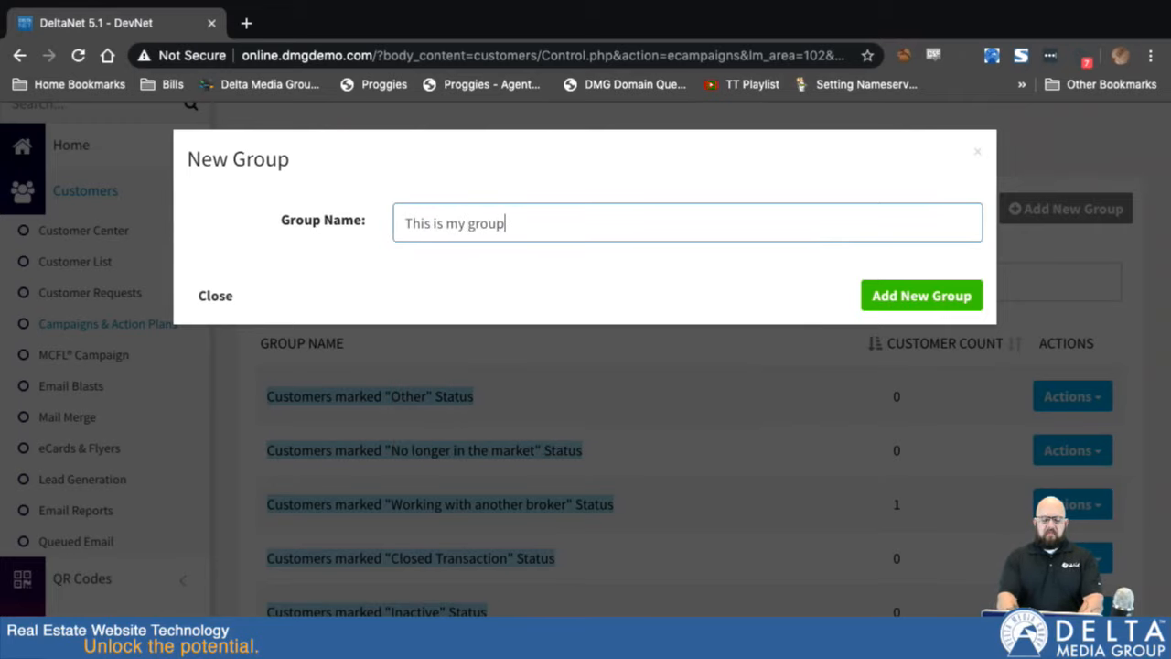
click(927, 300)
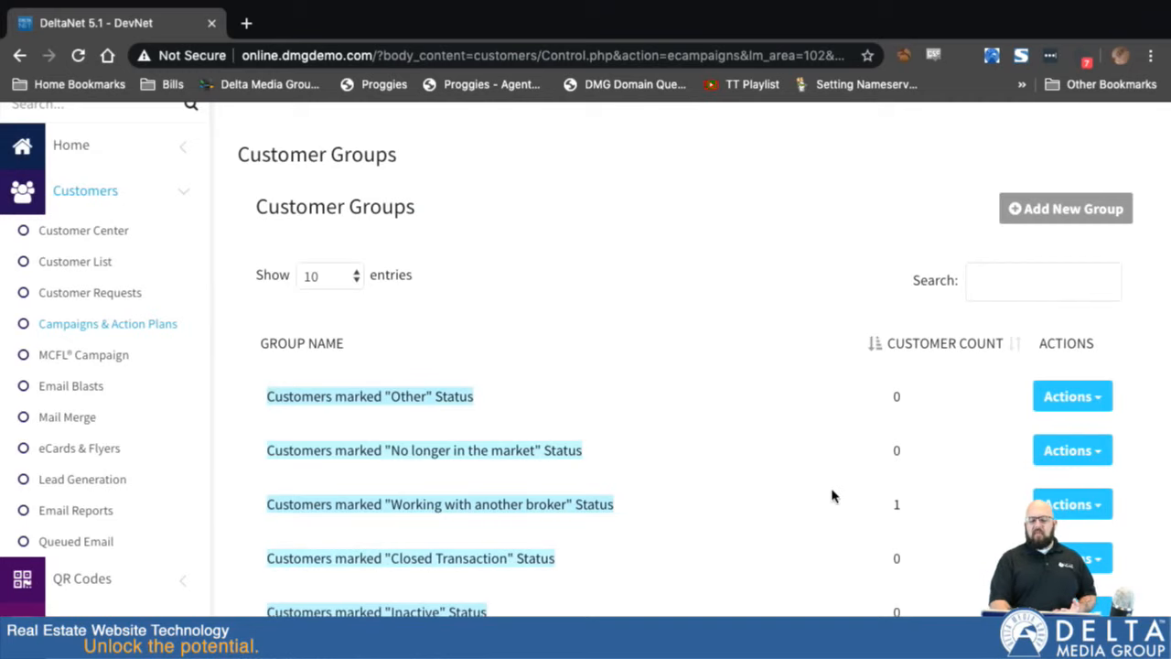
Edit Group A and select the second, third and fourth customers in its user list as members.
scroll(822, 585, down, 3)
scroll(821, 590, down, 7)
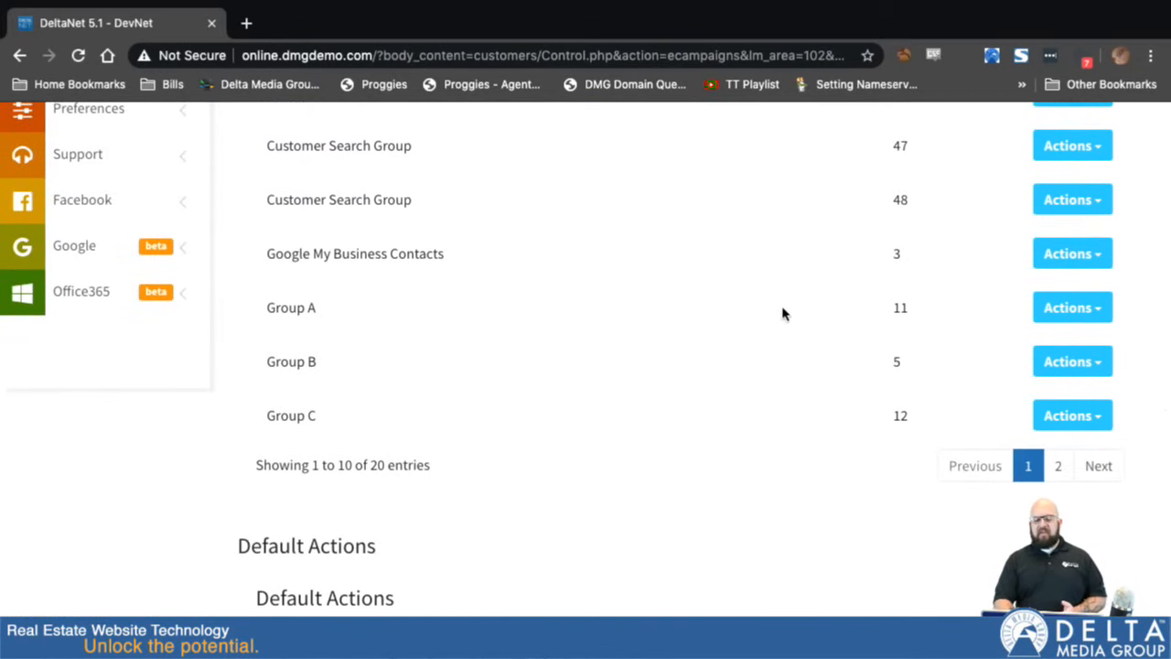
scroll(782, 314, up, 2)
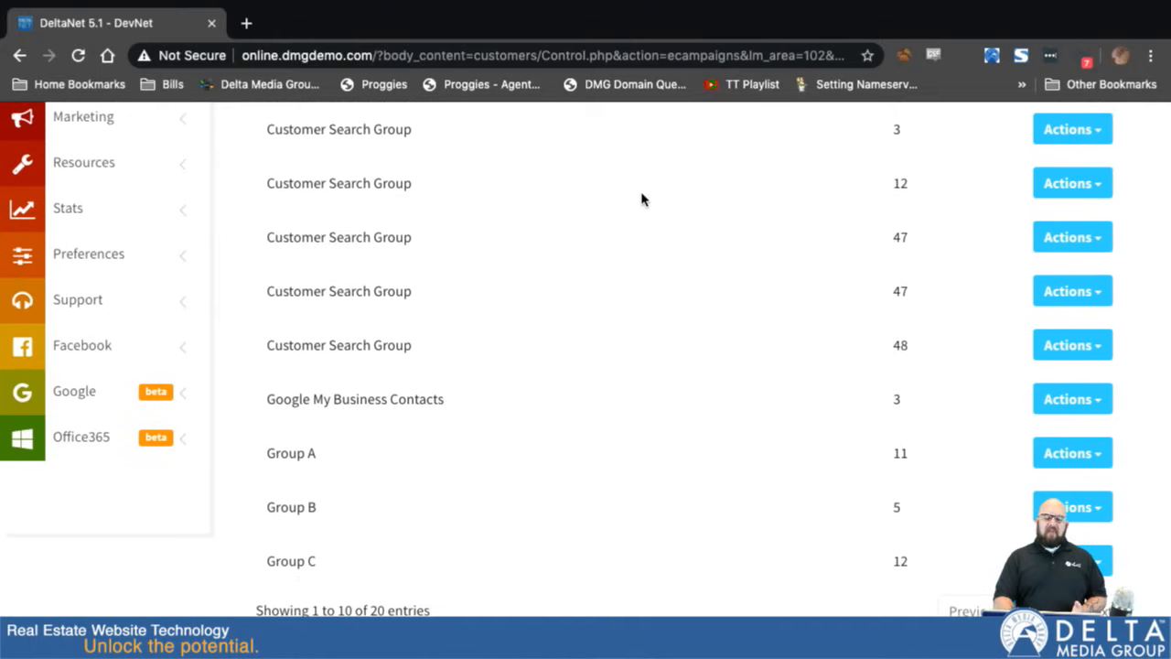
scroll(641, 199, down, 1)
click(1094, 430)
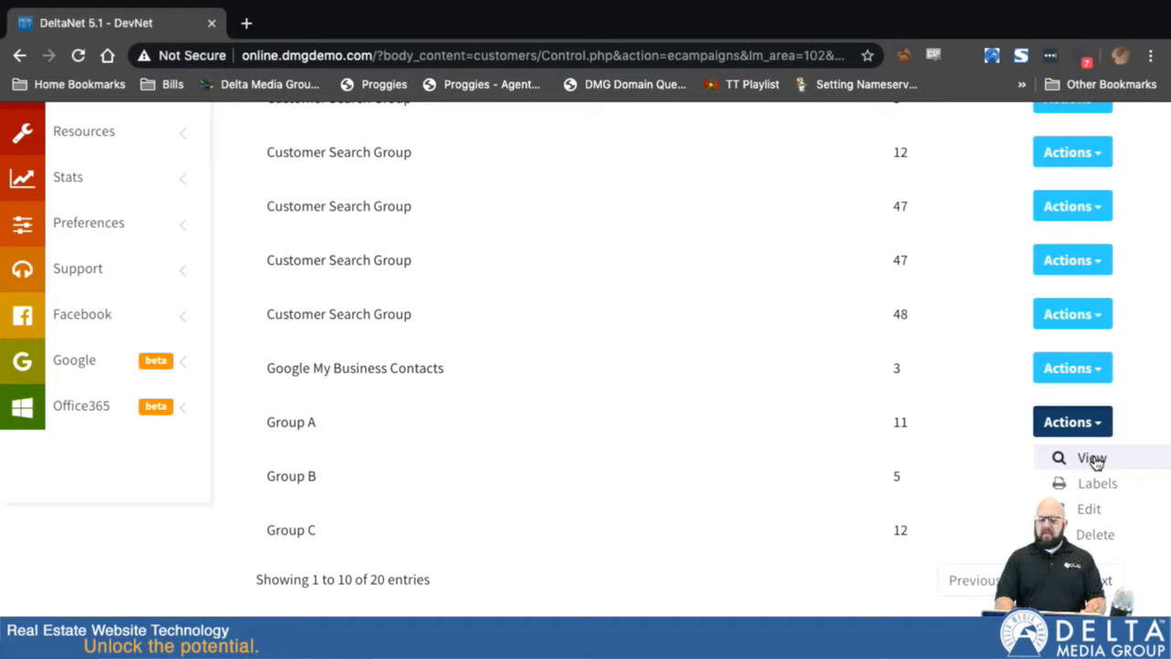
click(1090, 511)
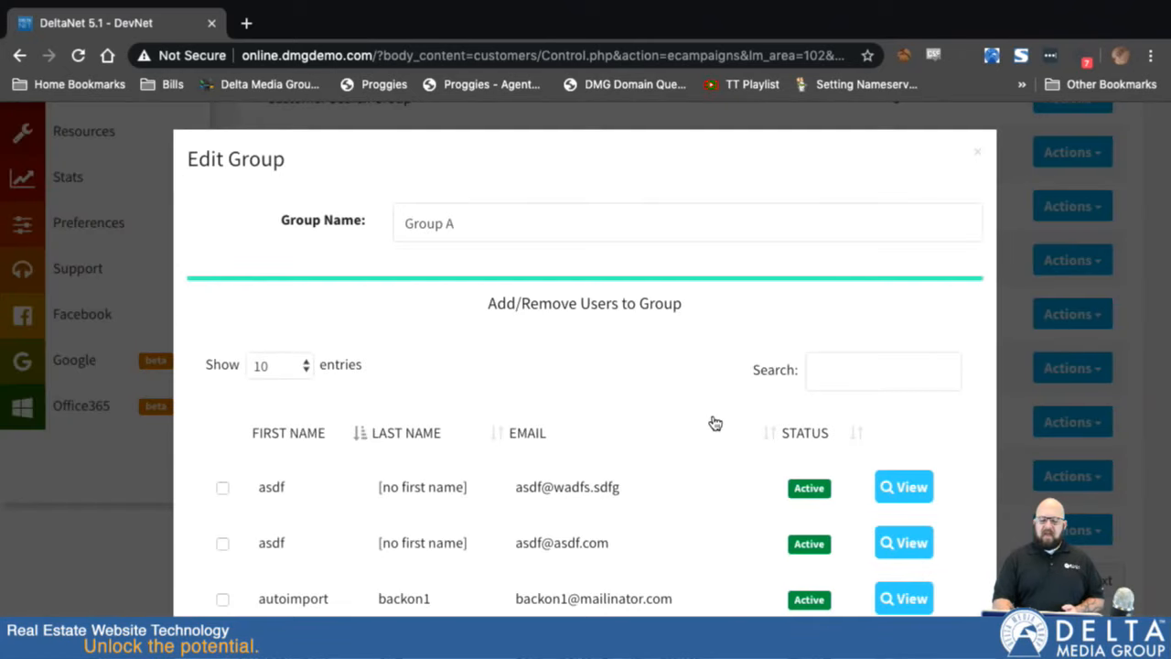
scroll(536, 543, down, 1)
scroll(536, 544, down, 3)
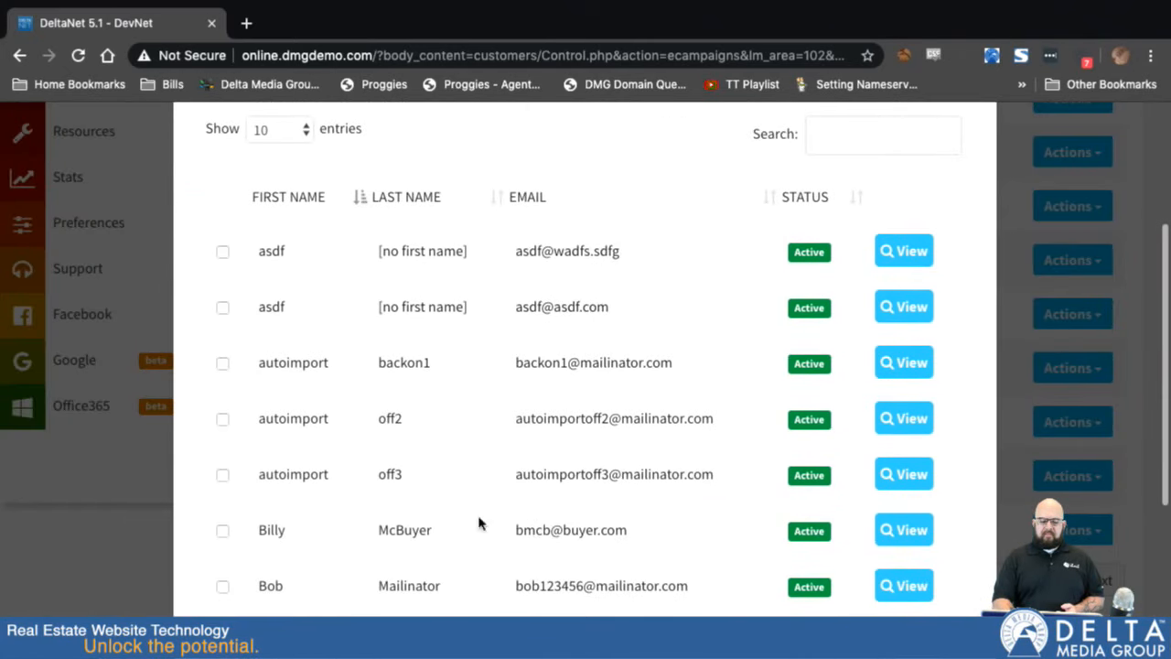
click(221, 311)
click(222, 364)
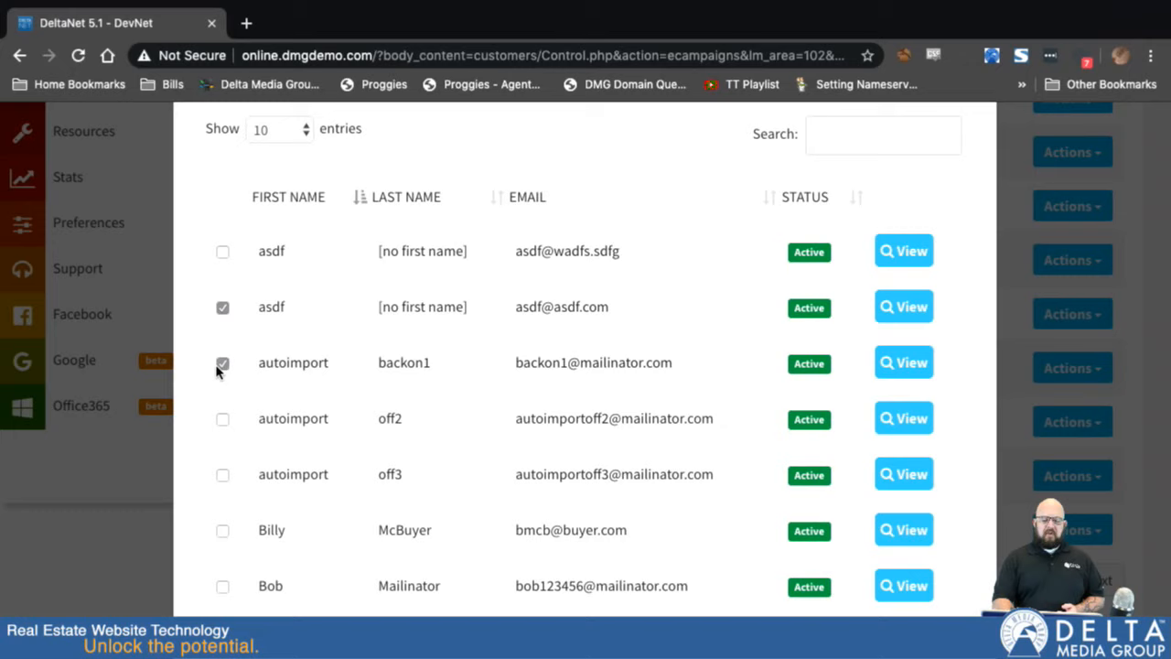
click(223, 419)
scroll(236, 523, down, 1)
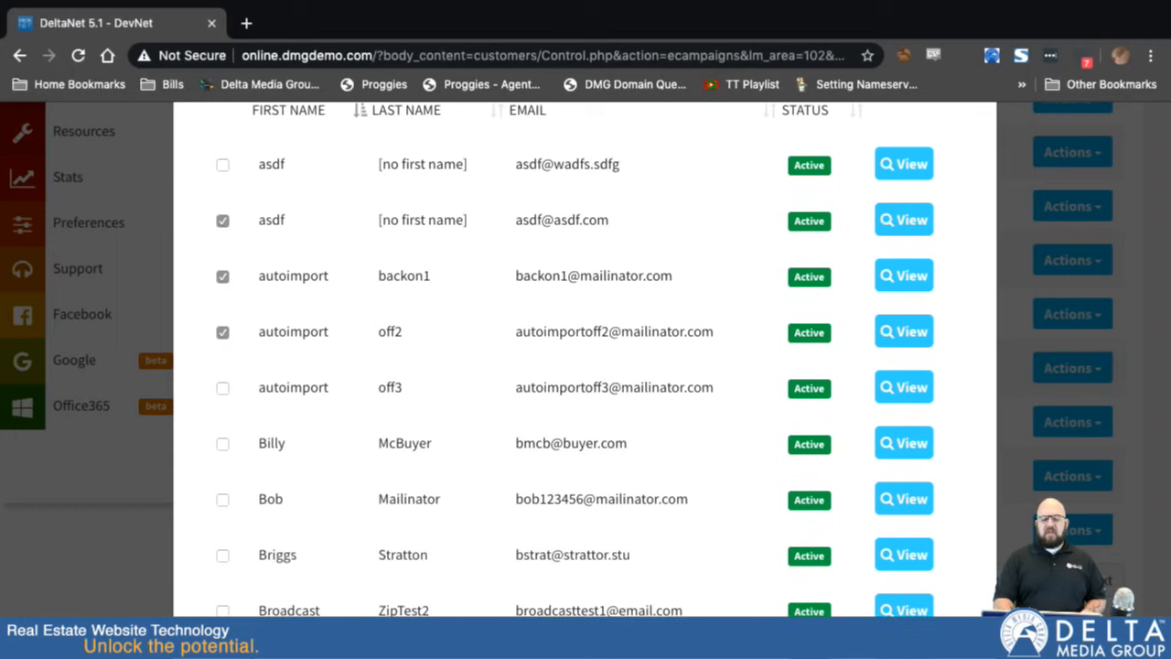
Search the group's user list by a customer's first name, select the matching customer and save Group A.
scroll(640, 364, up, 3)
click(878, 274)
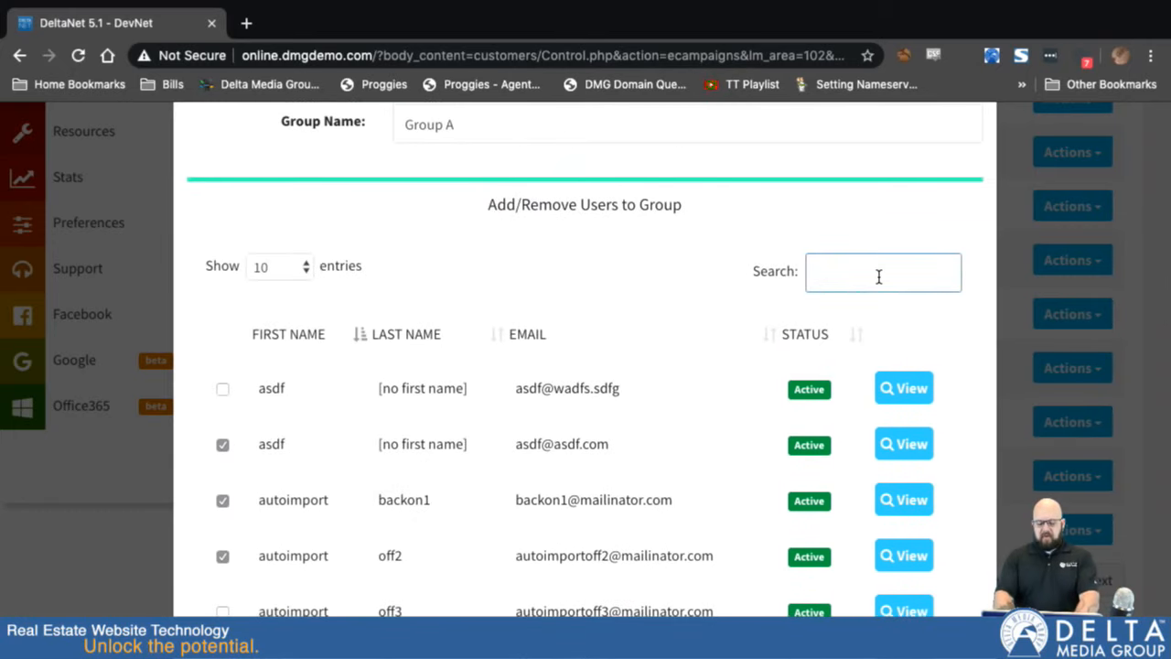
text(billy)
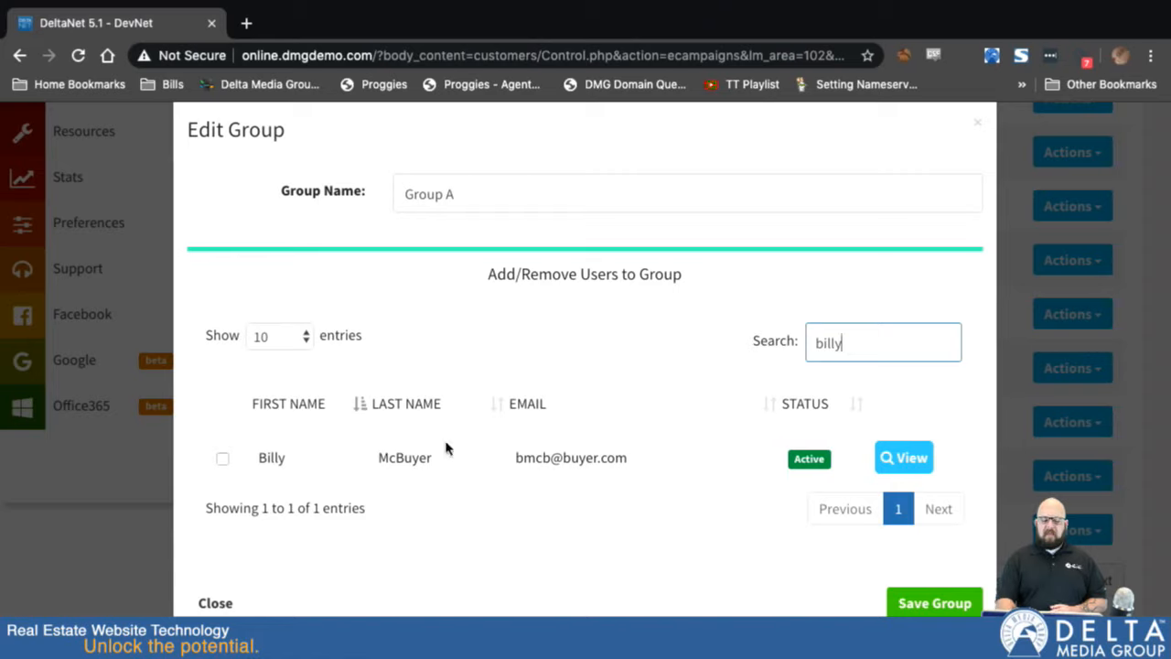
click(222, 458)
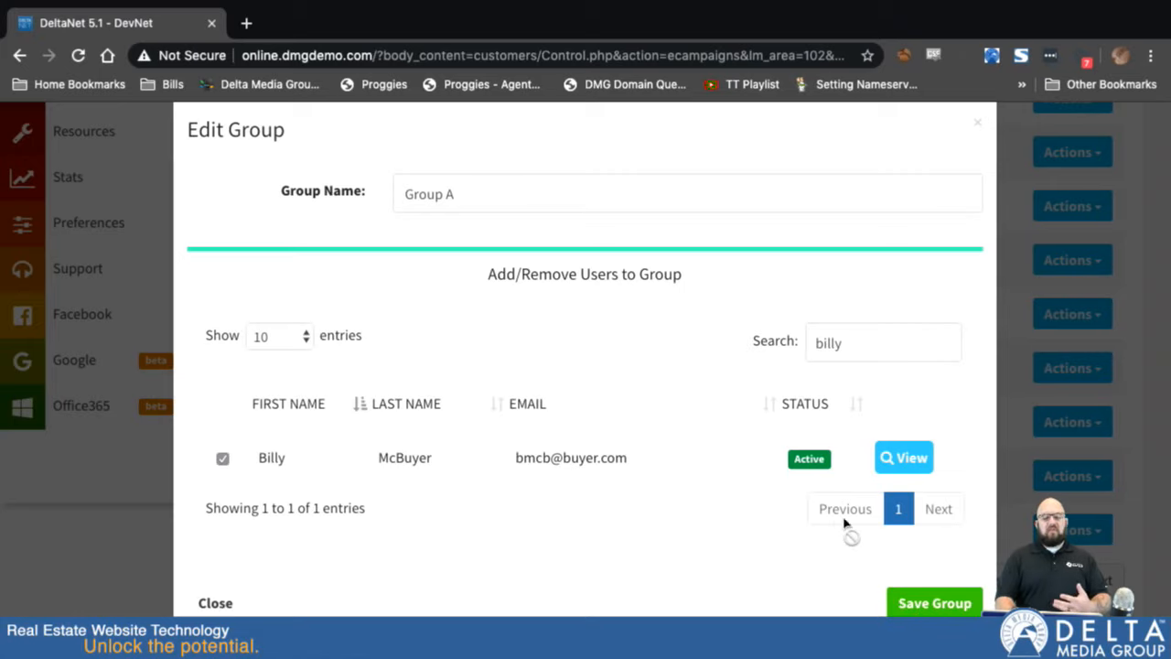
click(939, 611)
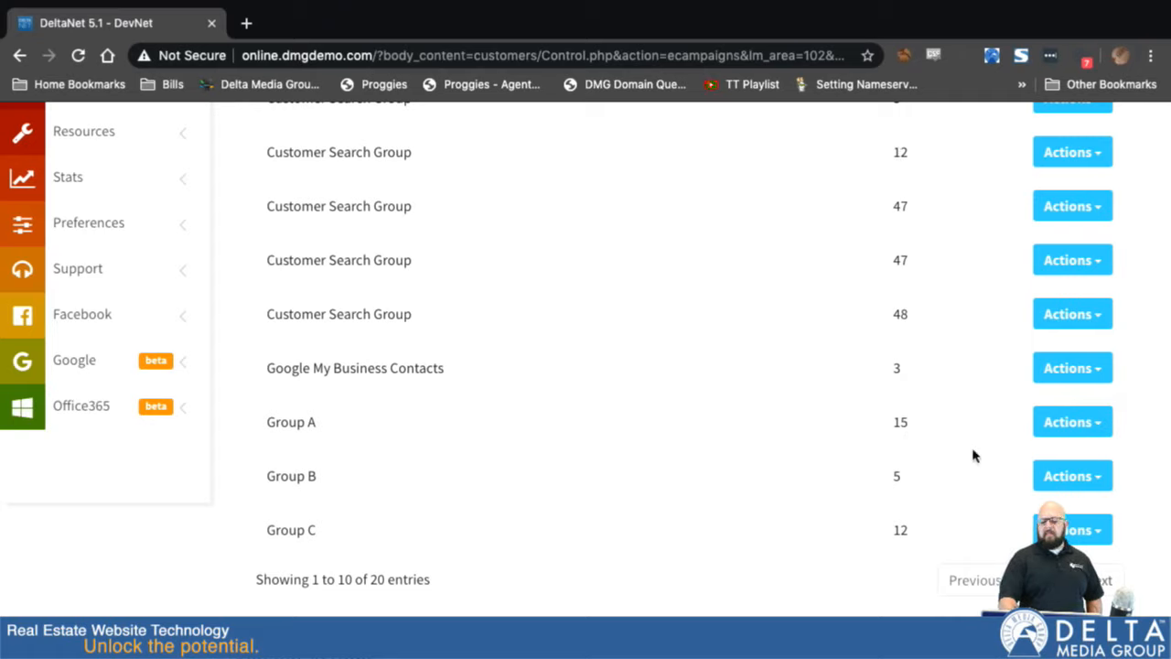
View the label printing options for Group A, close them without printing, and show the group's available actions.
click(1078, 428)
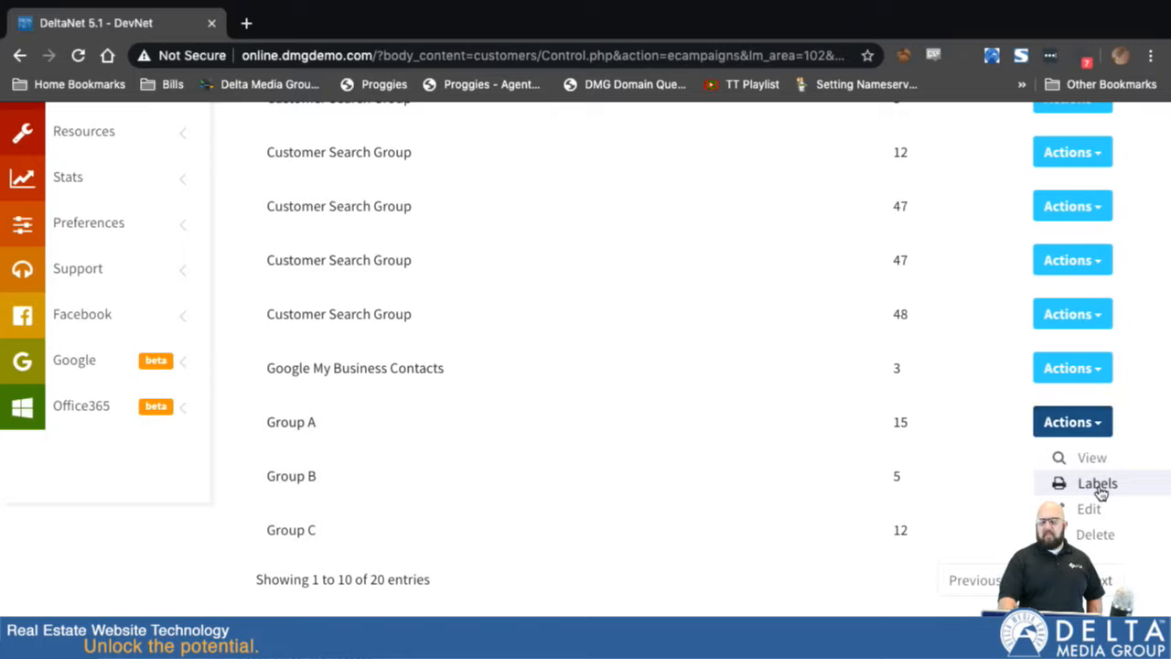
click(1099, 486)
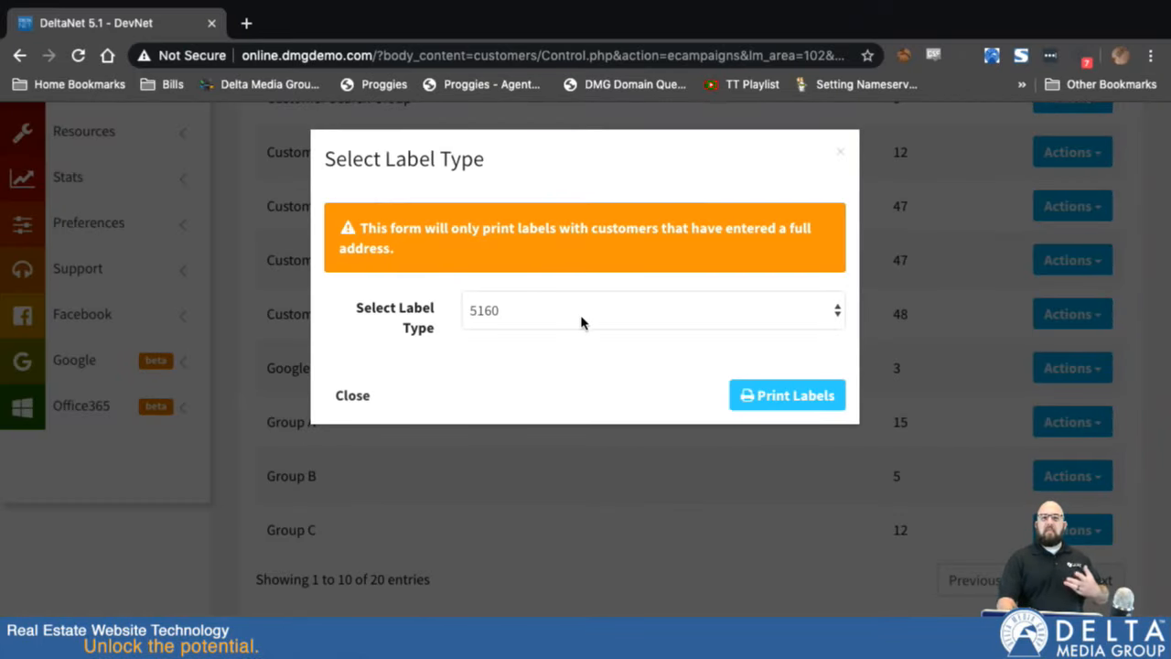
click(353, 395)
click(1084, 430)
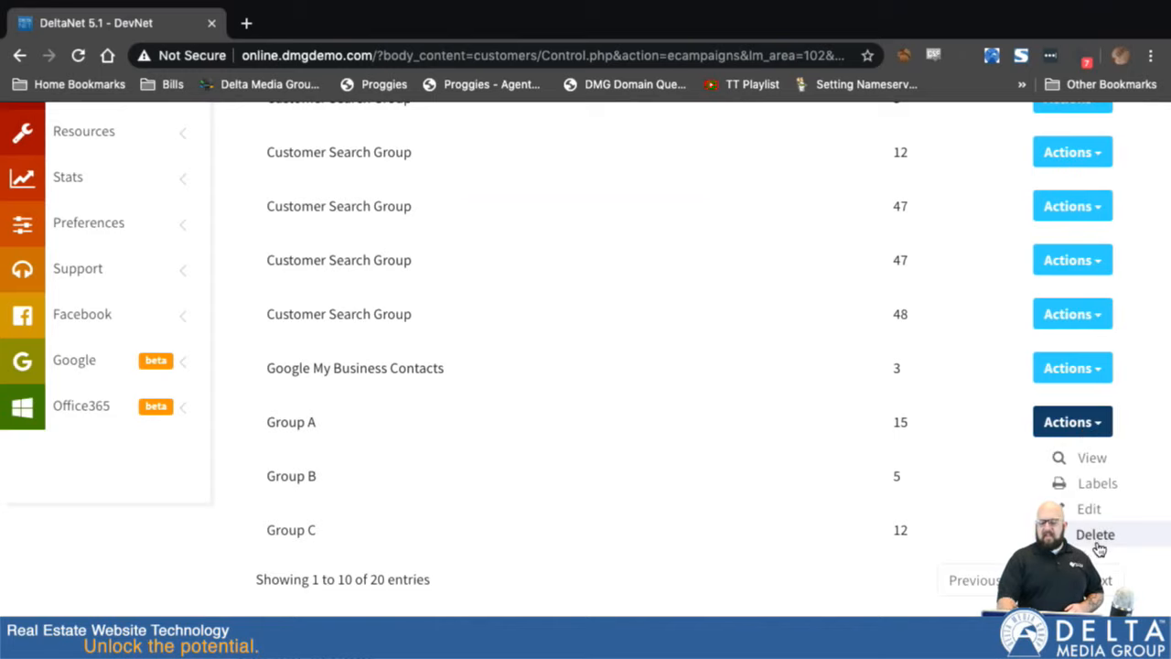
Examine the Default Actions section and the list of campaigns and action plans below the customer groups.
scroll(656, 347, up, 2)
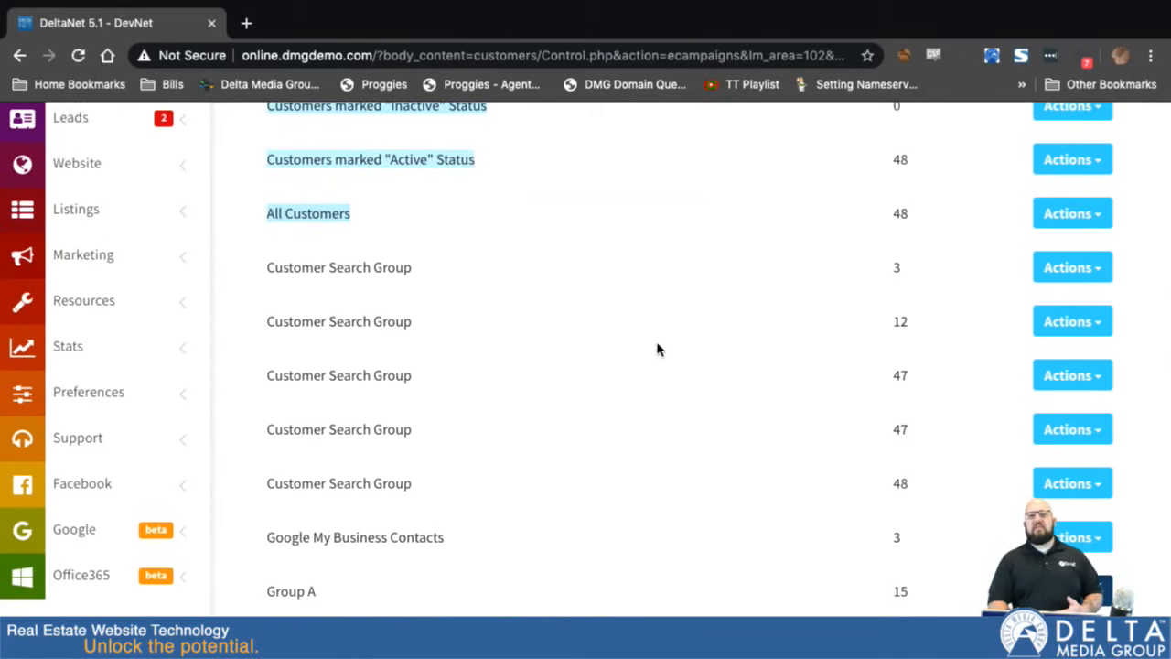
scroll(589, 451, down, 7)
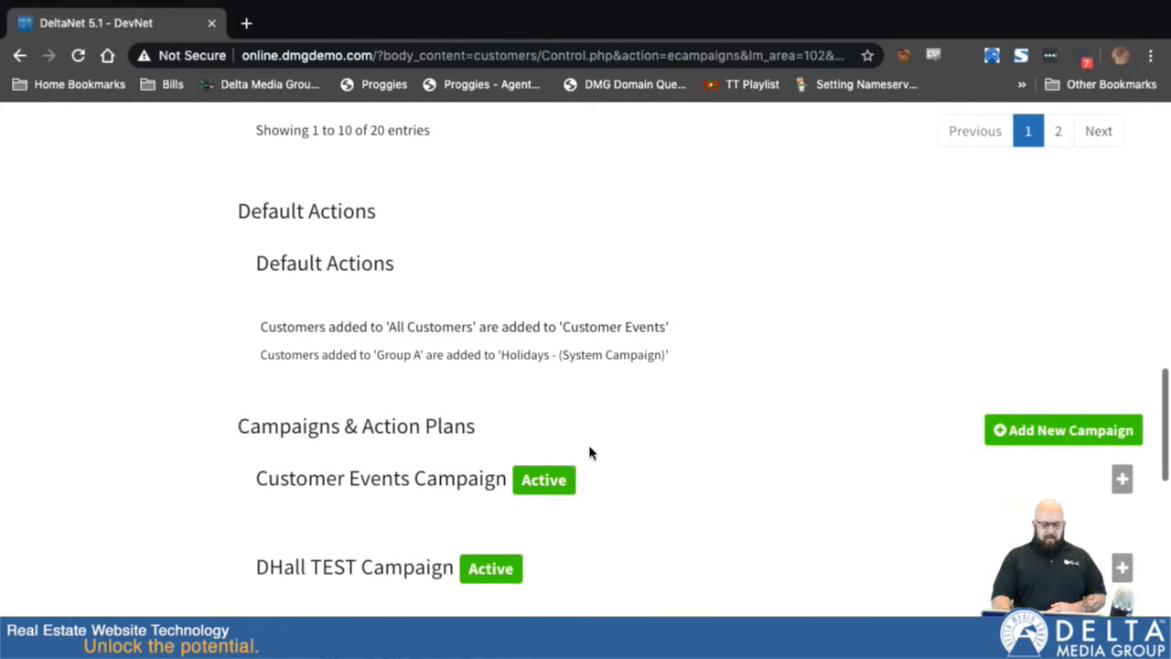
scroll(589, 452, down, 1)
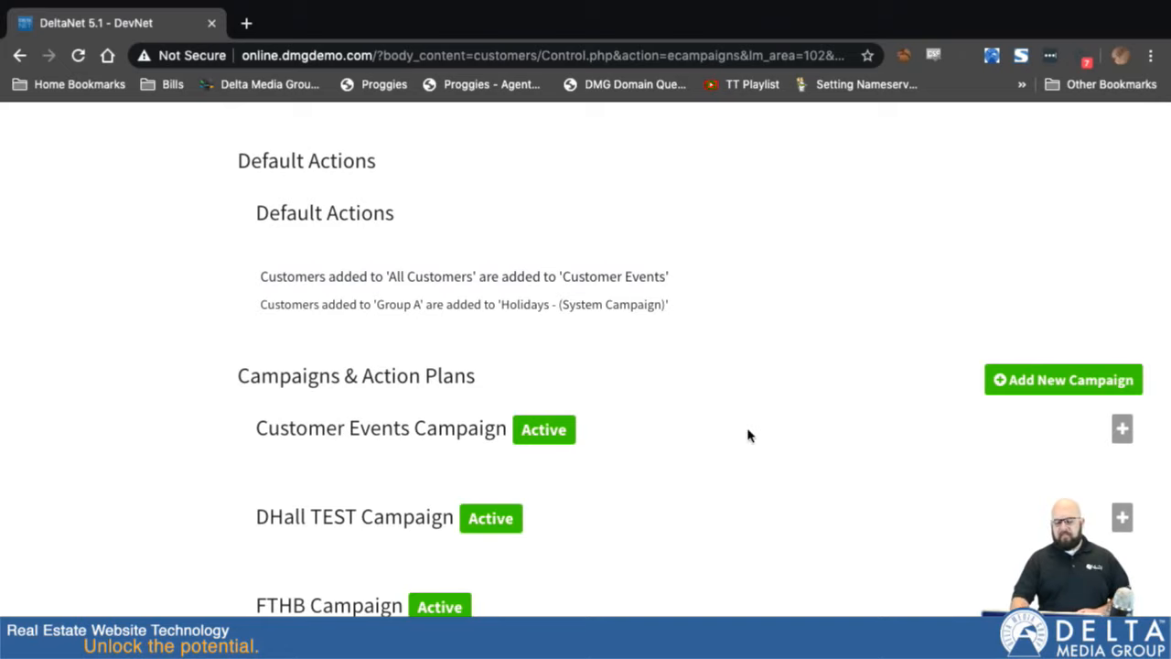
scroll(735, 497, down, 3)
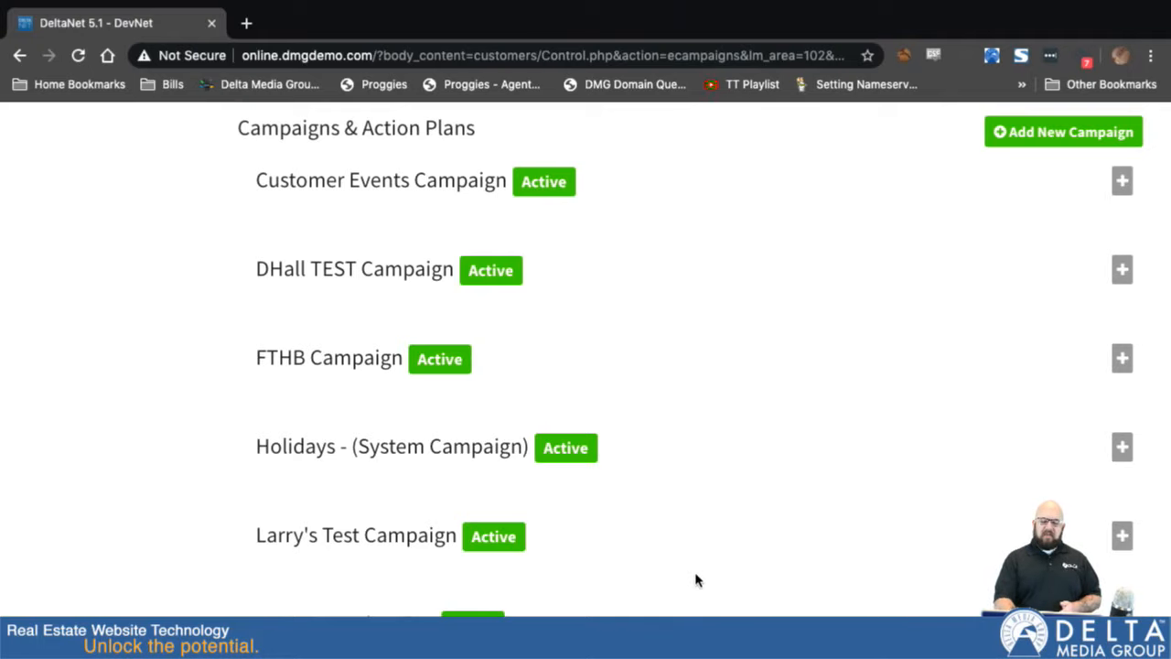
scroll(695, 580, up, 1)
scroll(695, 579, down, 3)
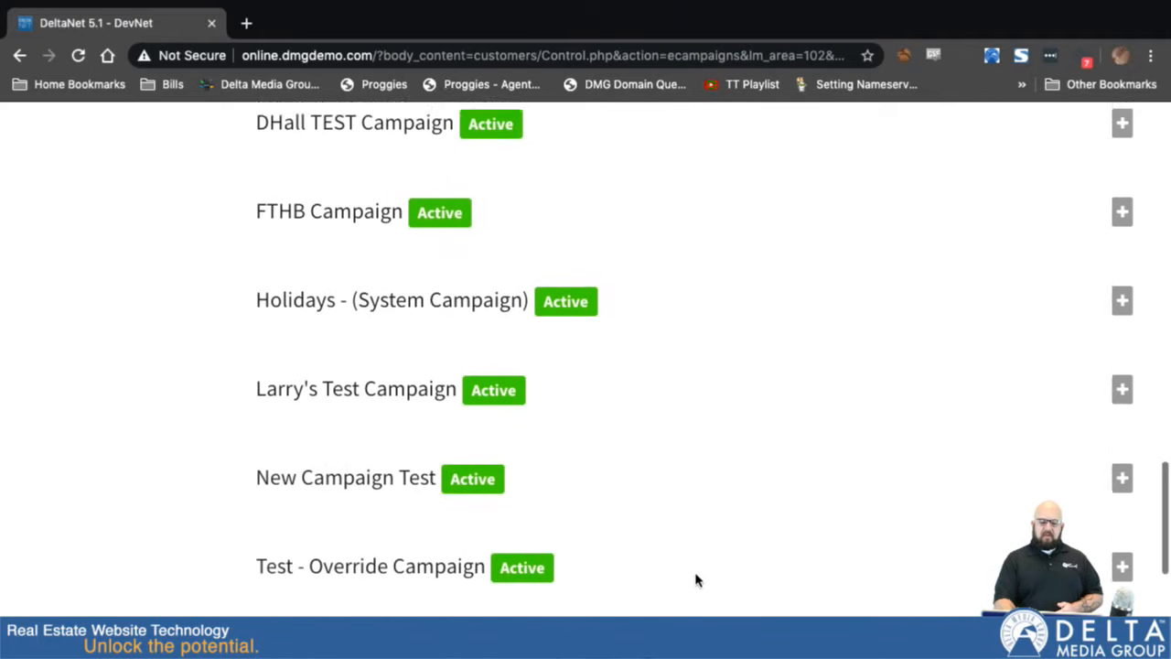
scroll(696, 579, down, 5)
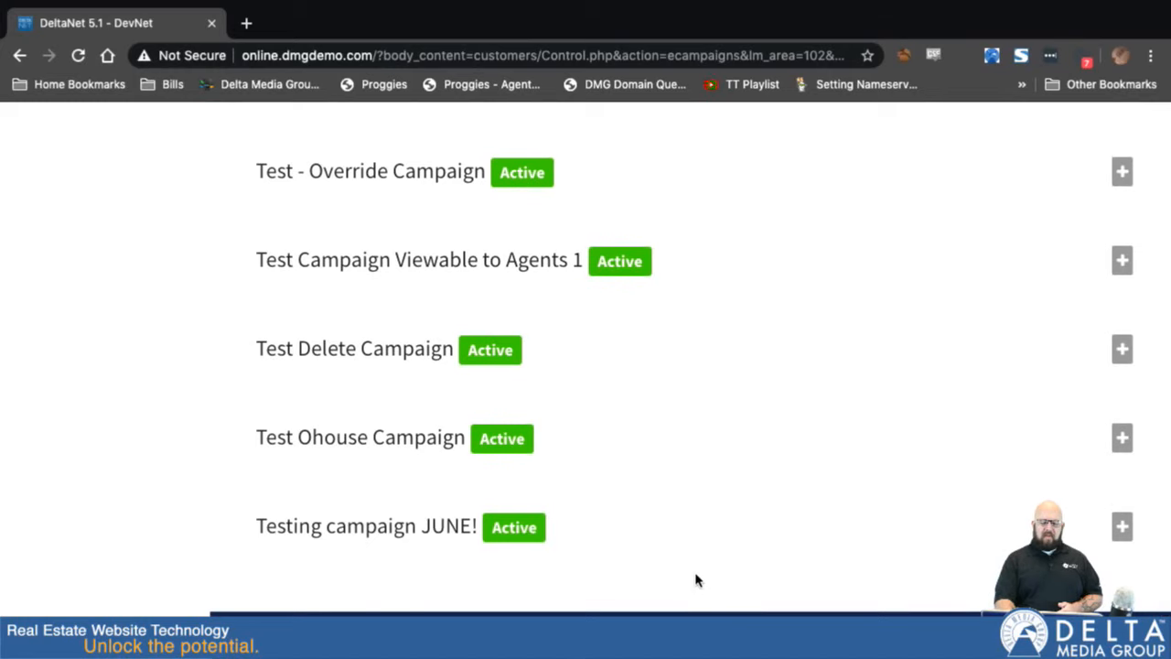
scroll(695, 579, up, 10)
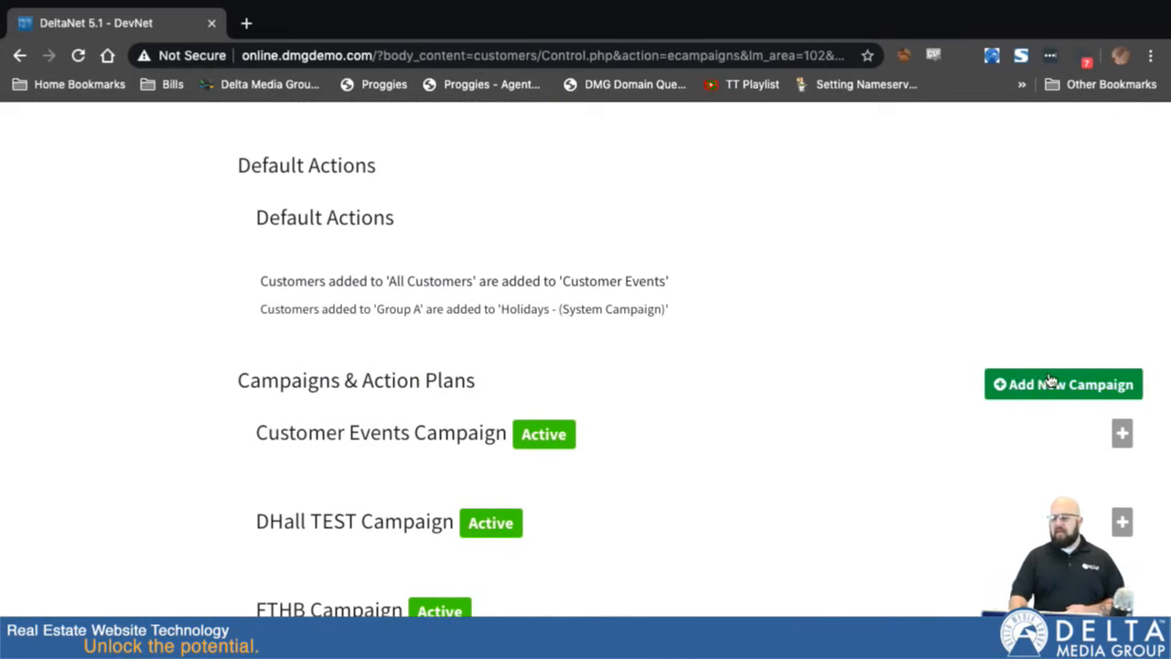
Add a new campaign titled "Zillow Campaign" with its end notification enabled, and save it.
click(1049, 384)
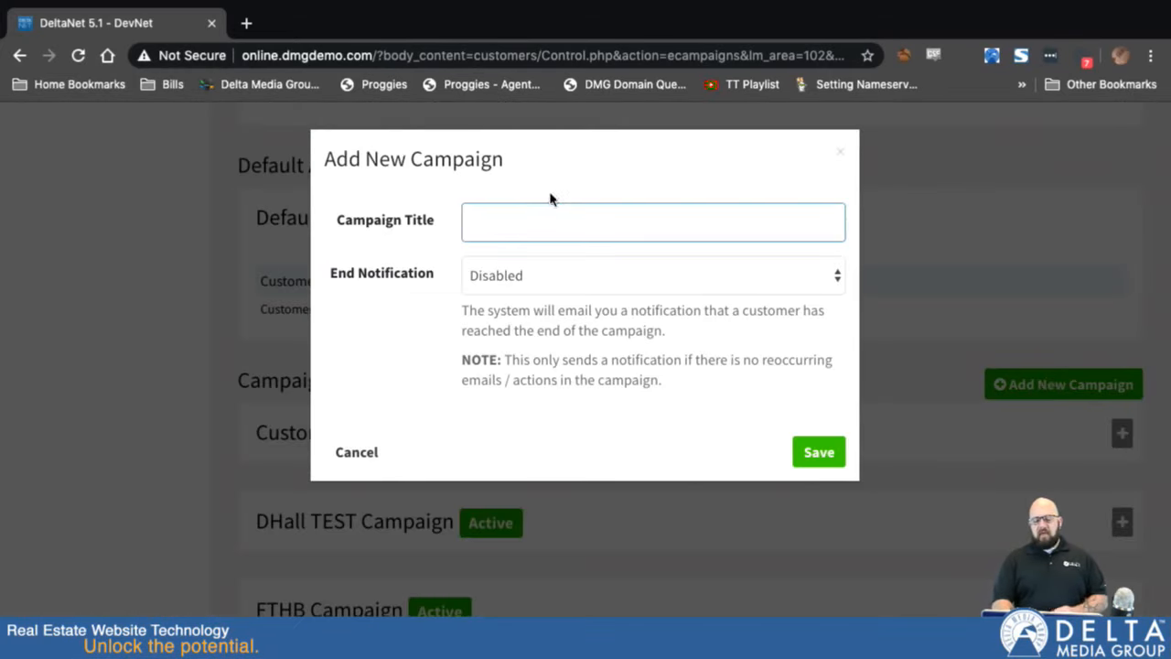
text(Request Sour)
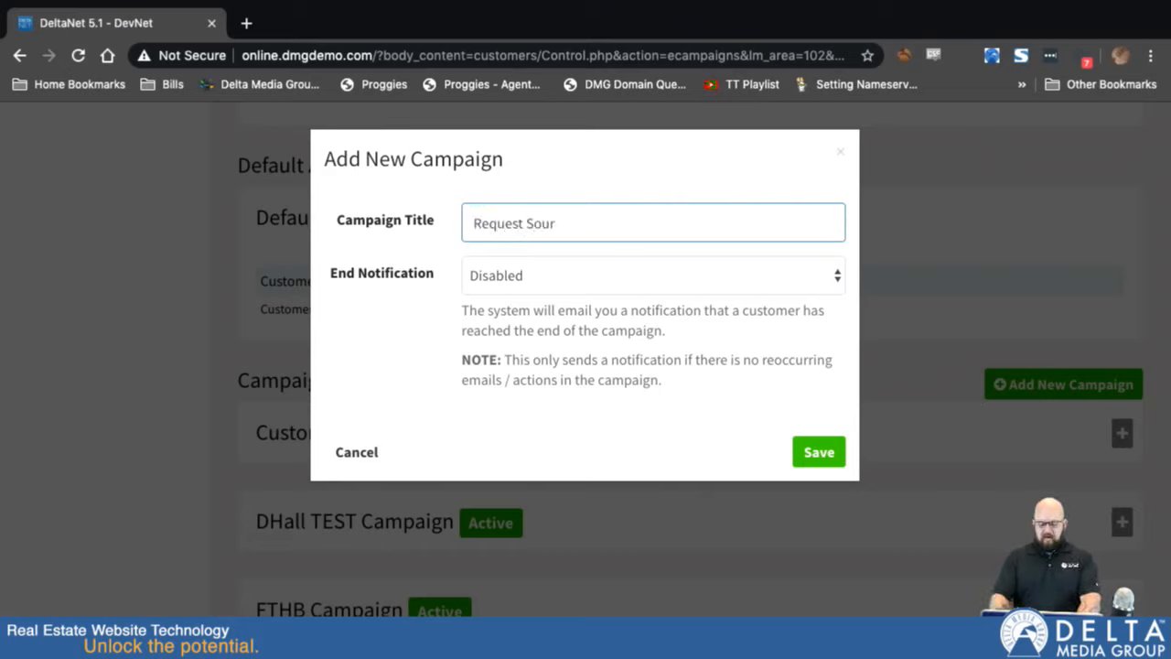
key(super+a)
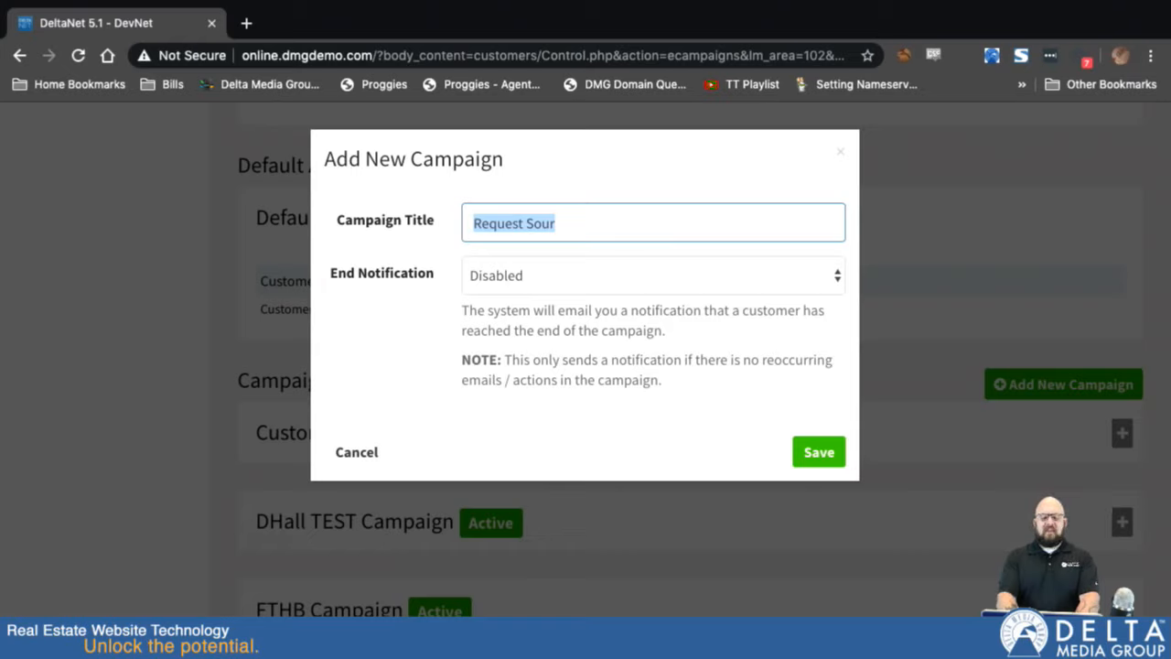
text(Zillow )
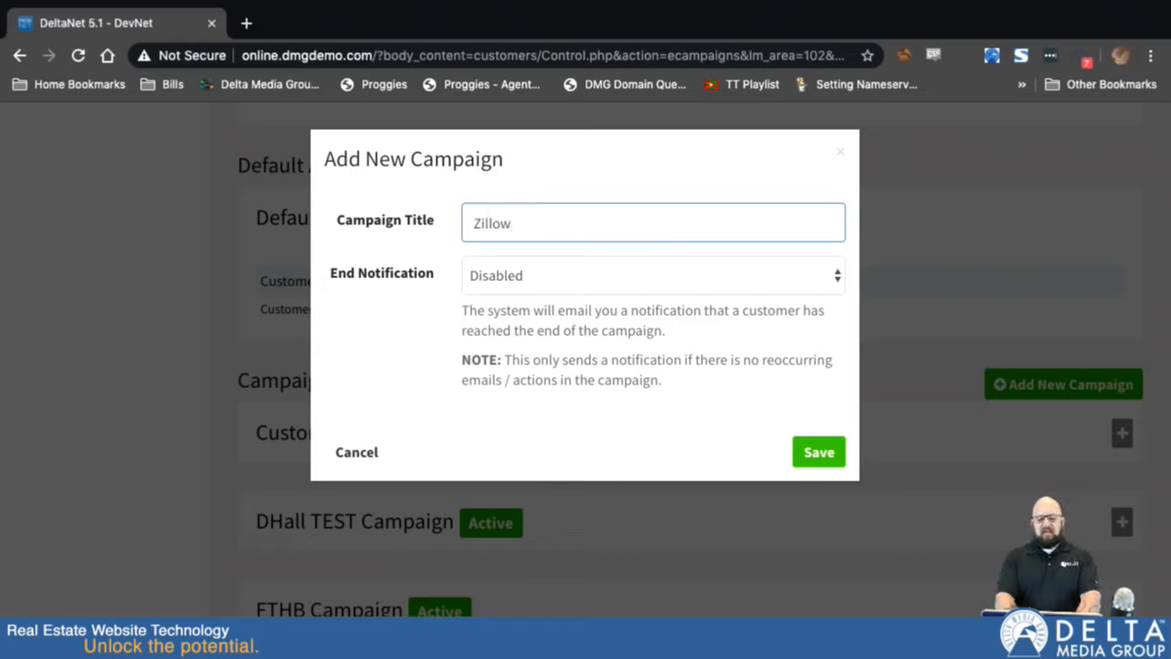
text(Campaign)
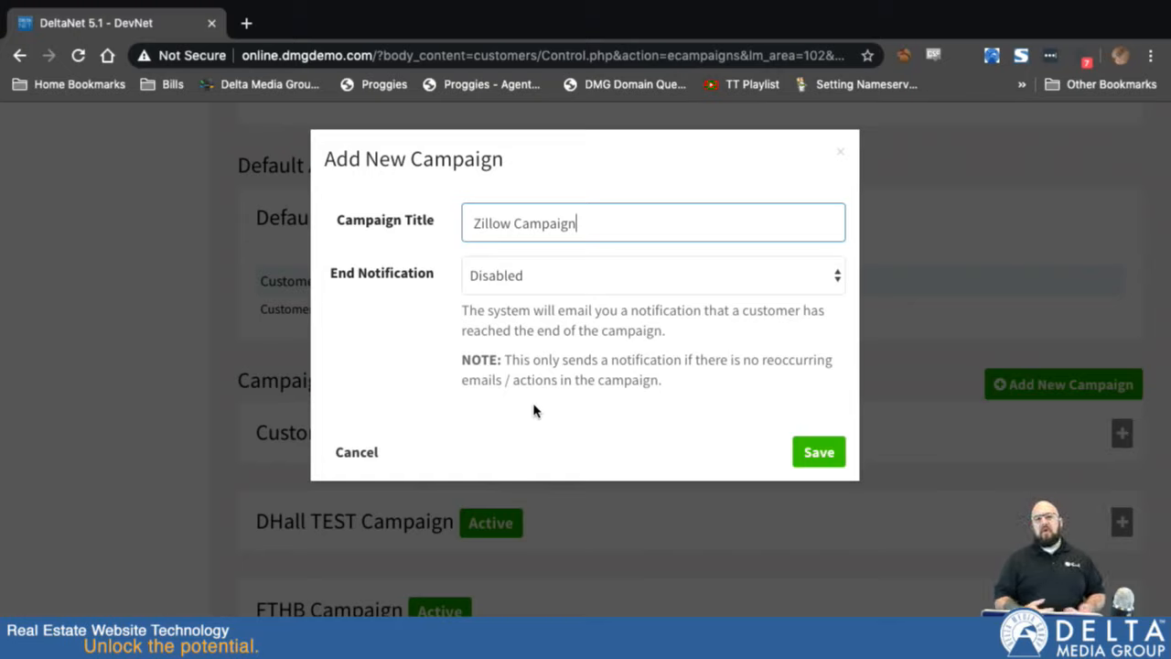
click(536, 276)
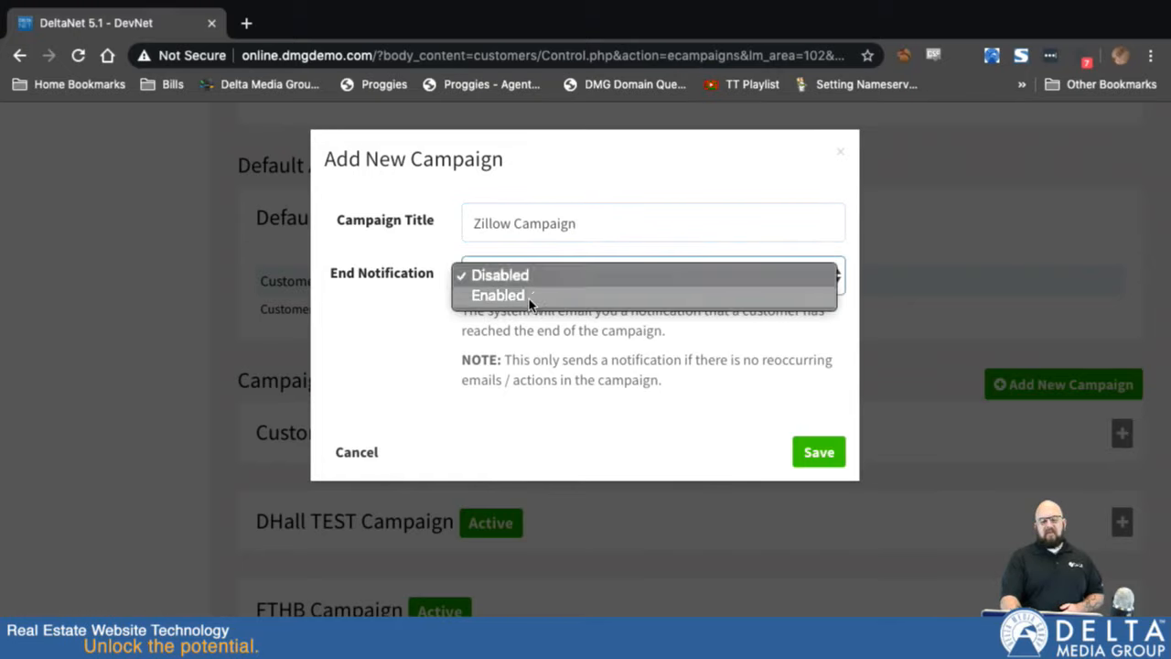
click(536, 295)
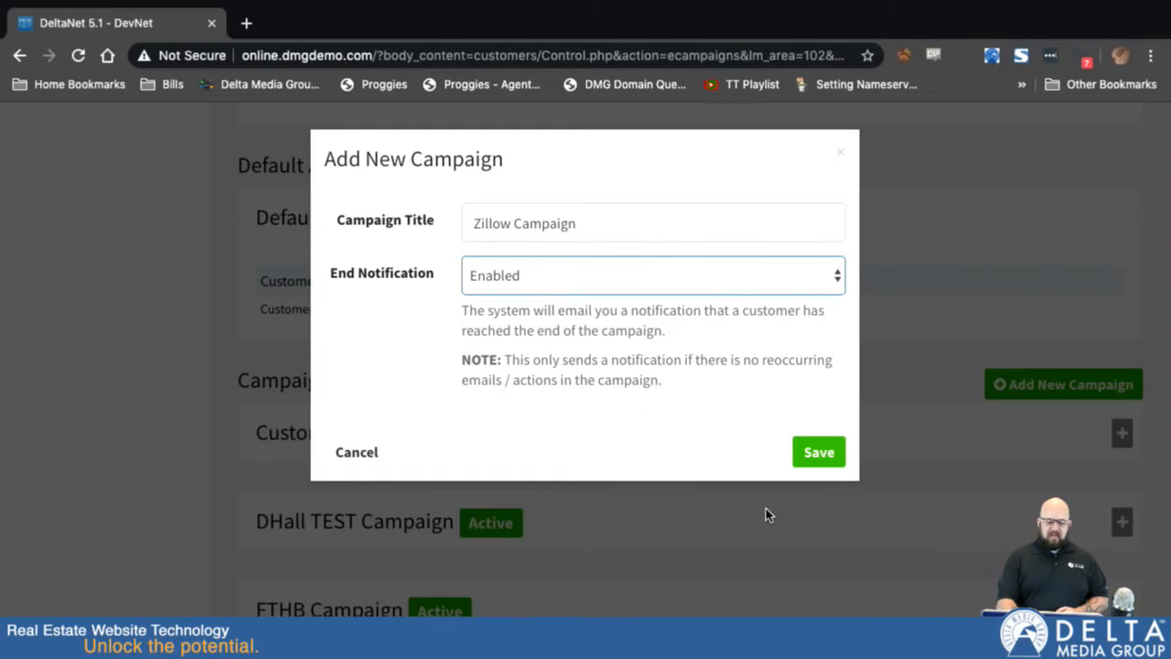
click(819, 452)
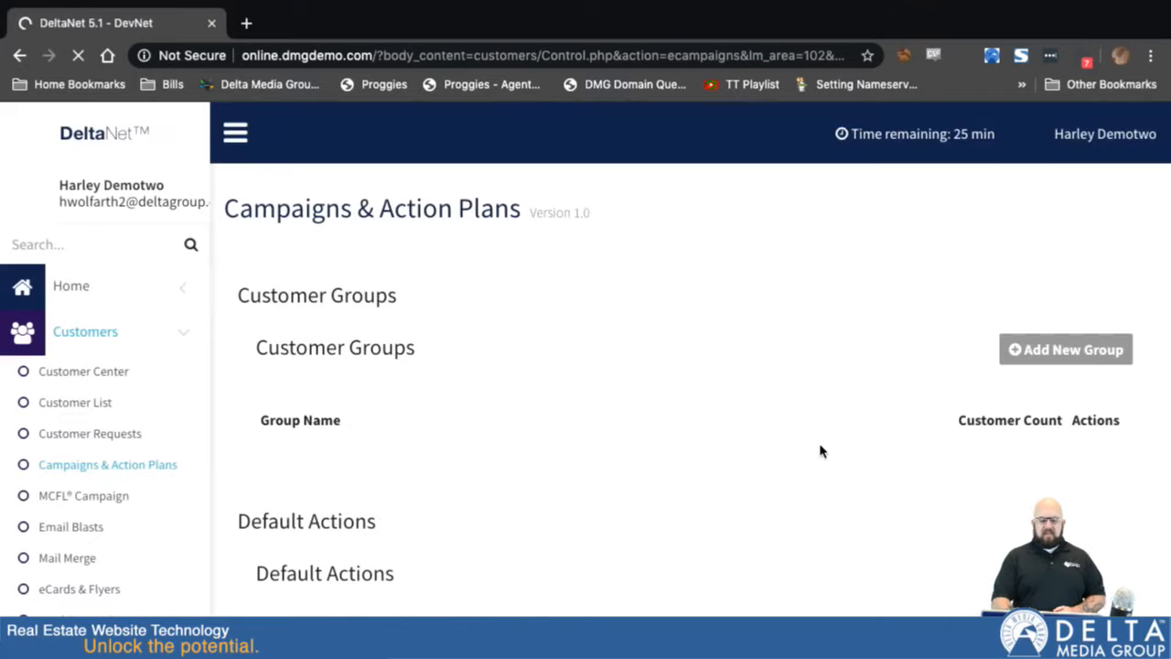
Expand the Zillow Campaign's details, switch the campaign to inactive and set it back to active.
scroll(736, 445, down, 20)
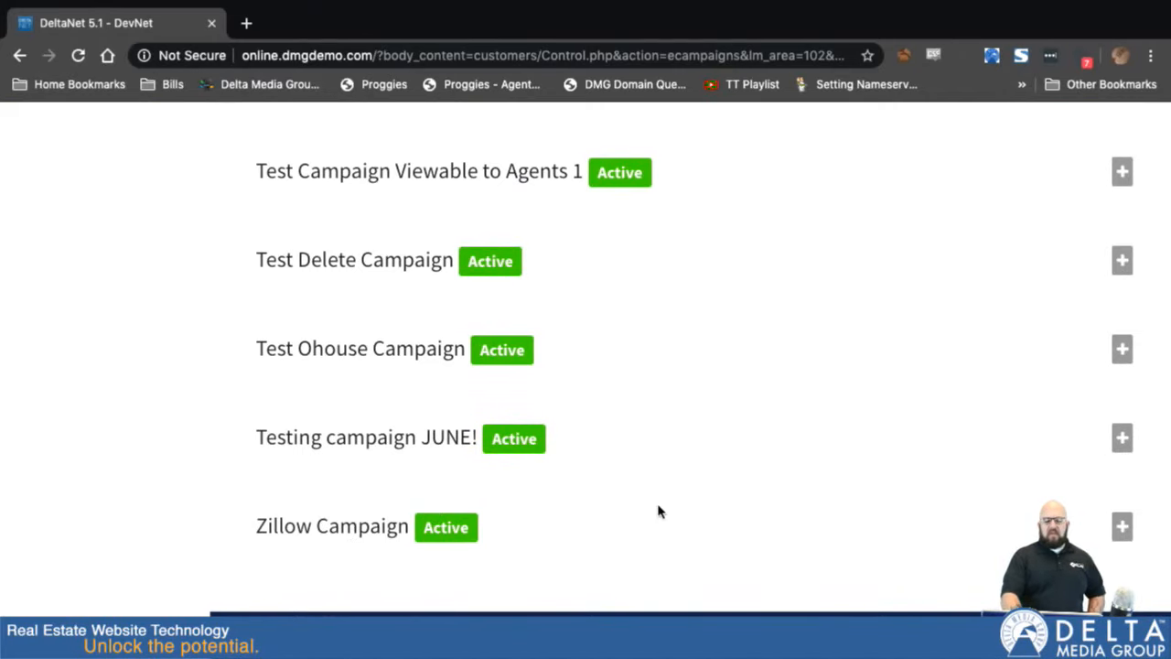
click(1122, 528)
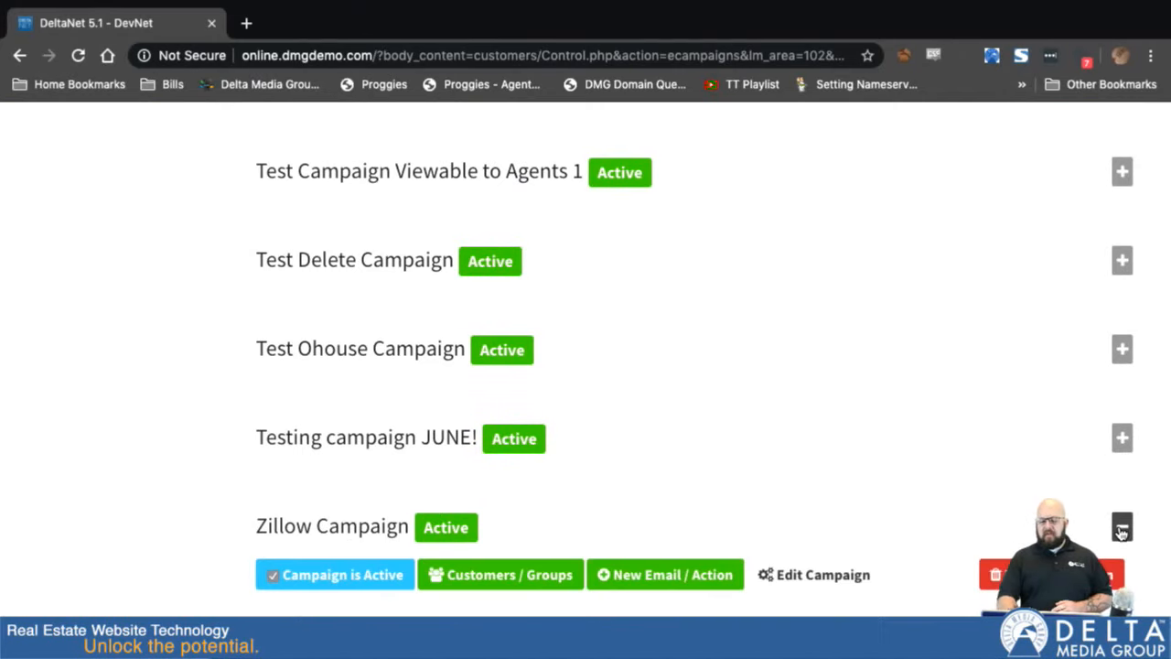
scroll(831, 580, down, 4)
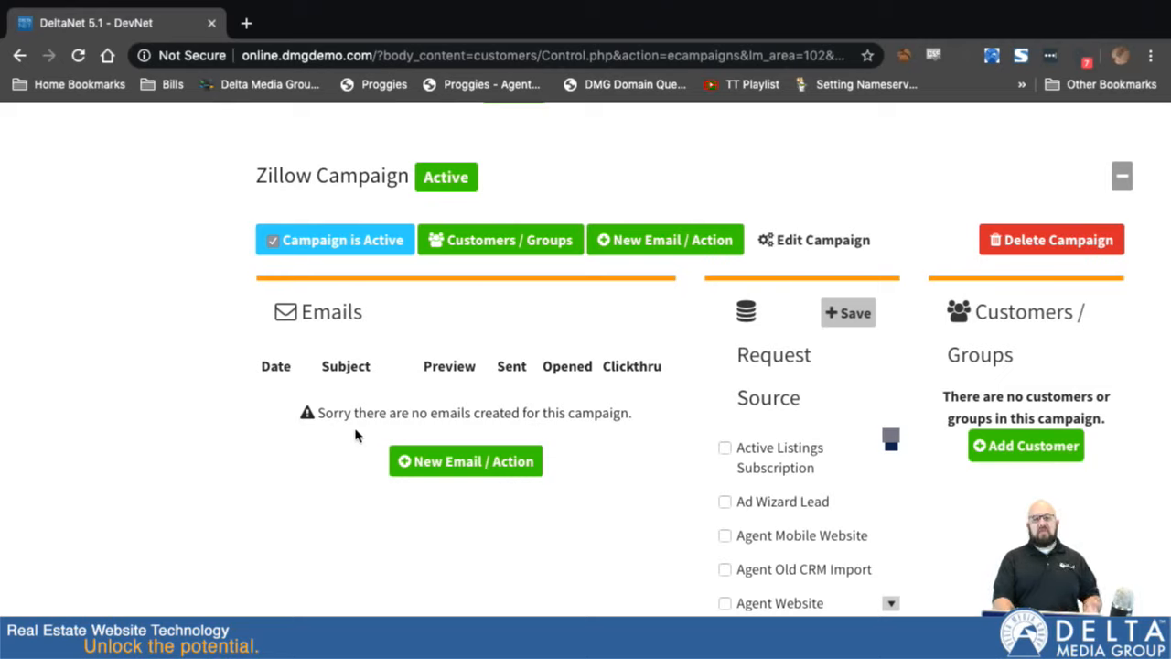
click(273, 242)
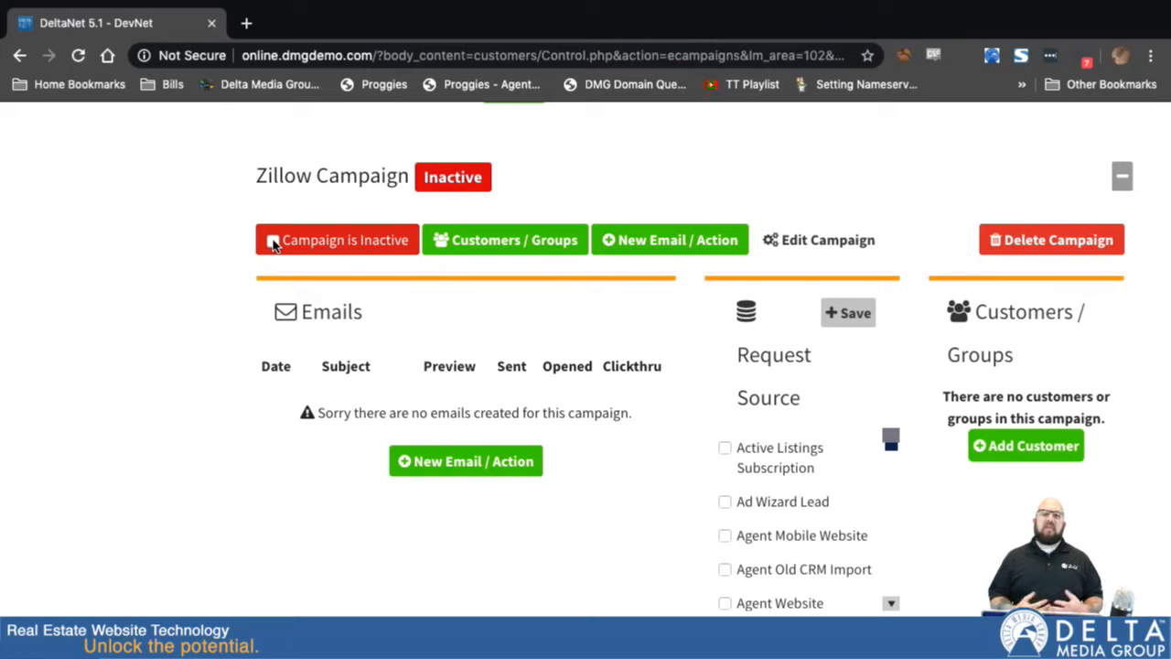
click(273, 242)
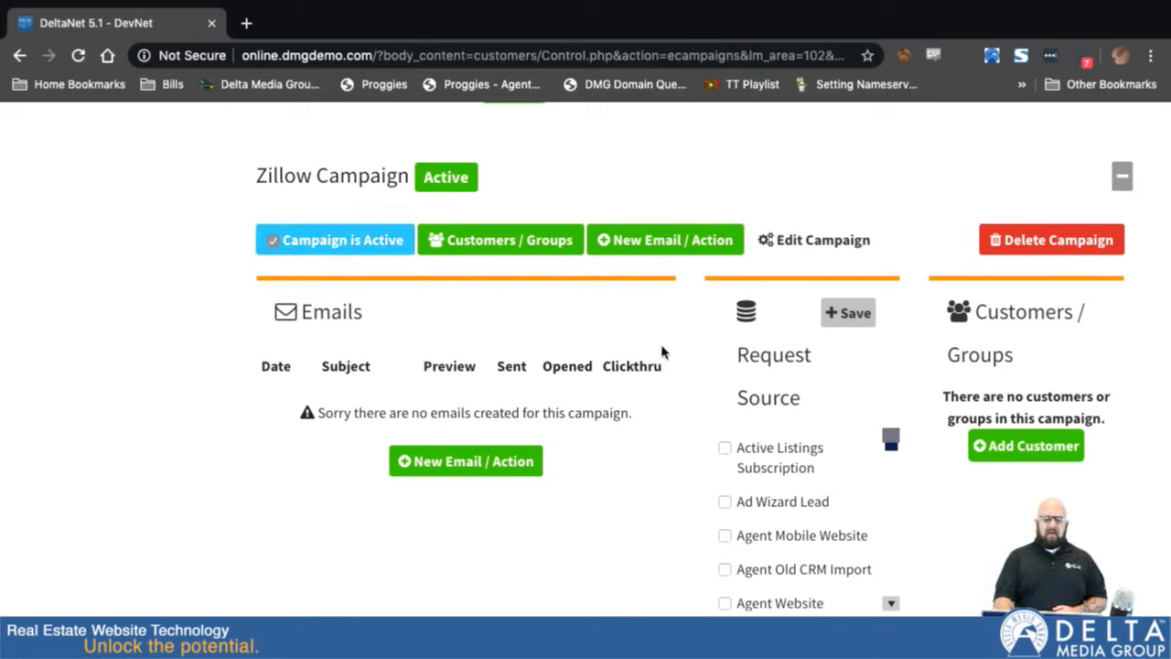
Start a new email for the Zillow Campaign and look over the blank email form.
click(654, 243)
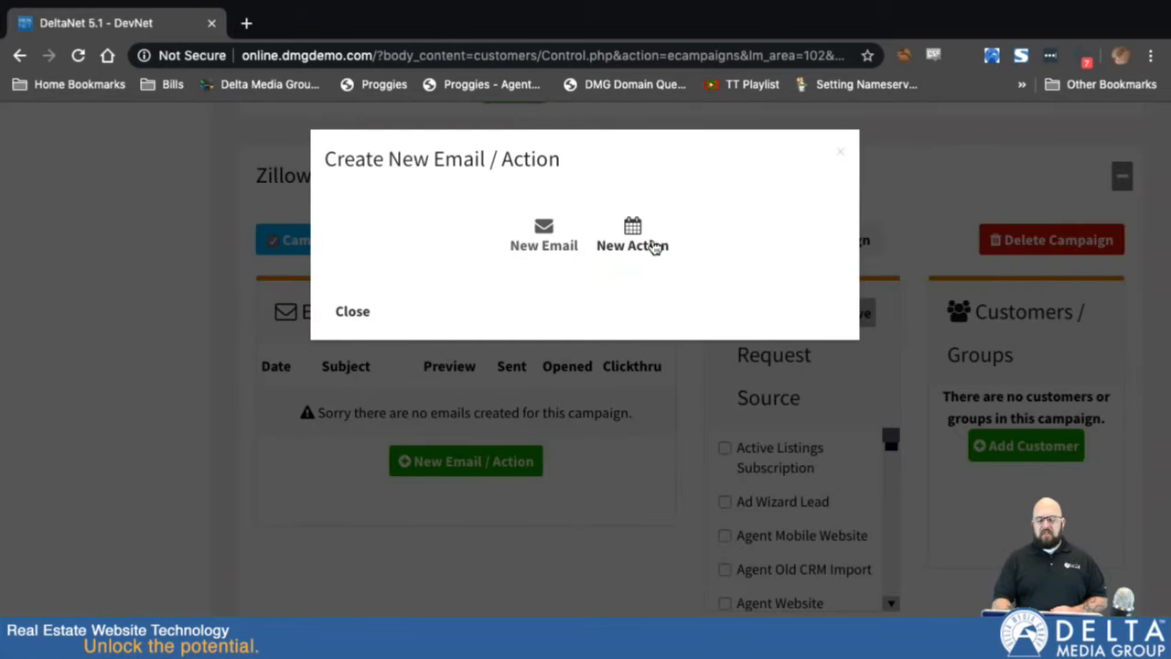
click(544, 233)
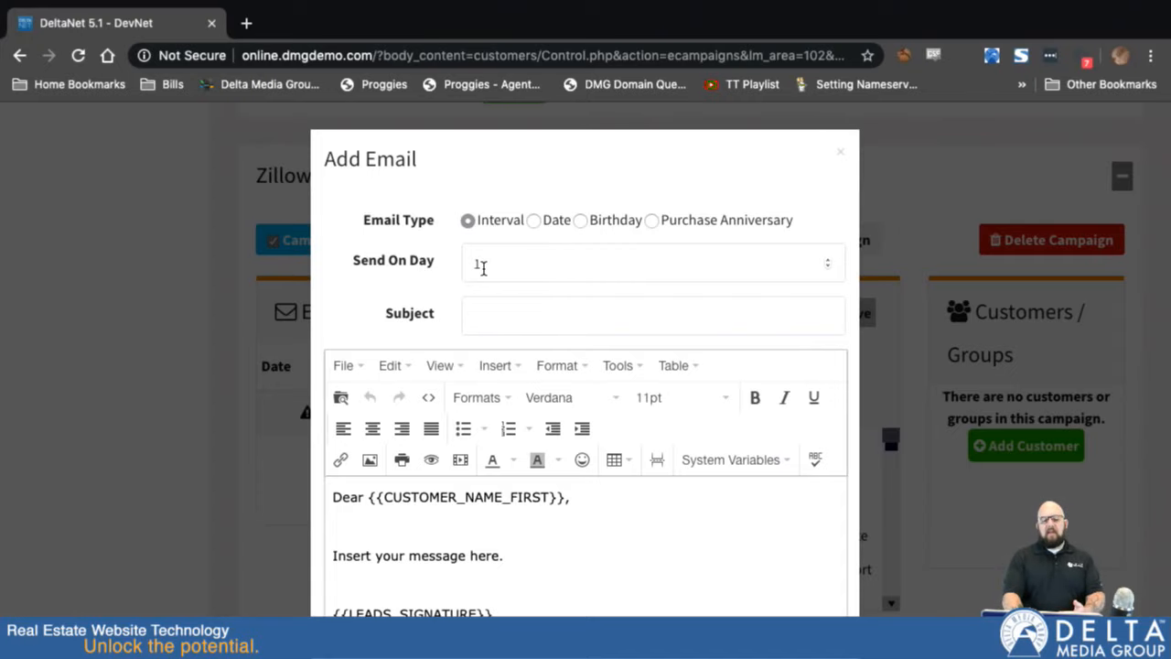
scroll(481, 512, down, 2)
scroll(514, 519, up, 2)
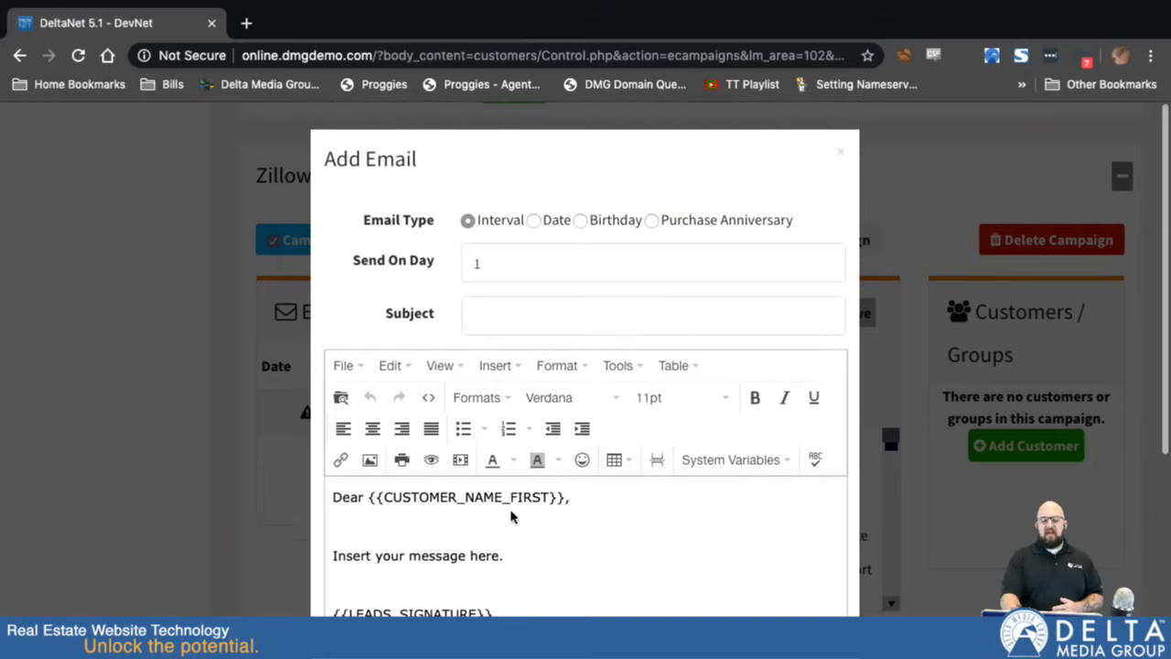
View the Date, Birthday and Purchase Anniversary email type options, then return the email type to Interval.
click(533, 220)
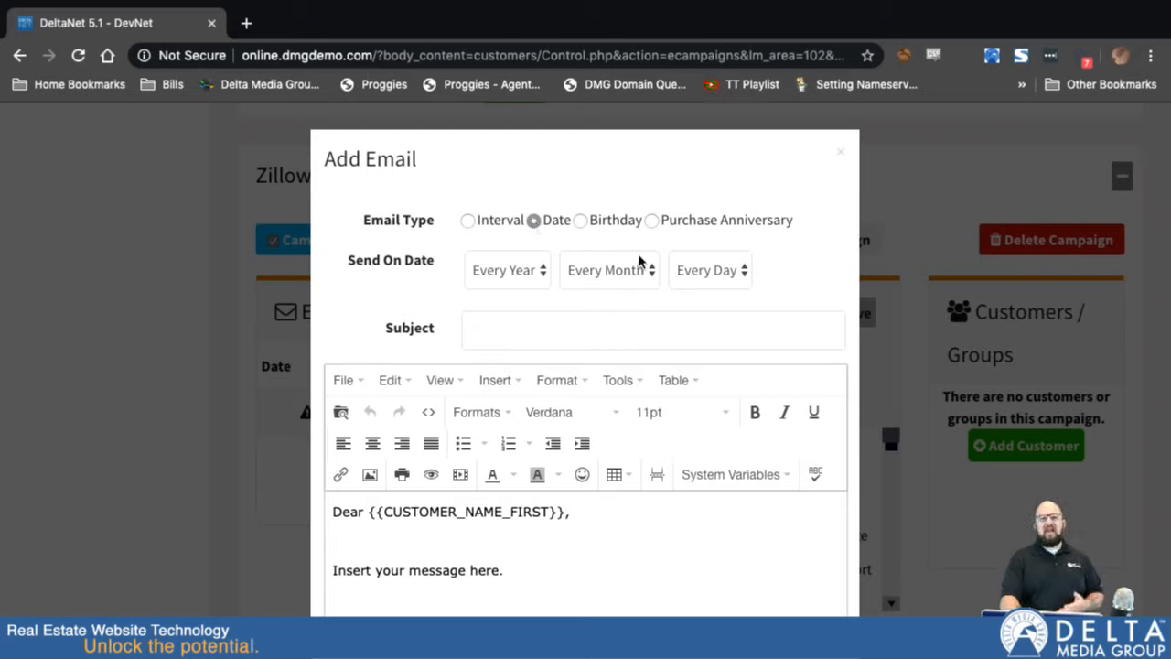
click(580, 224)
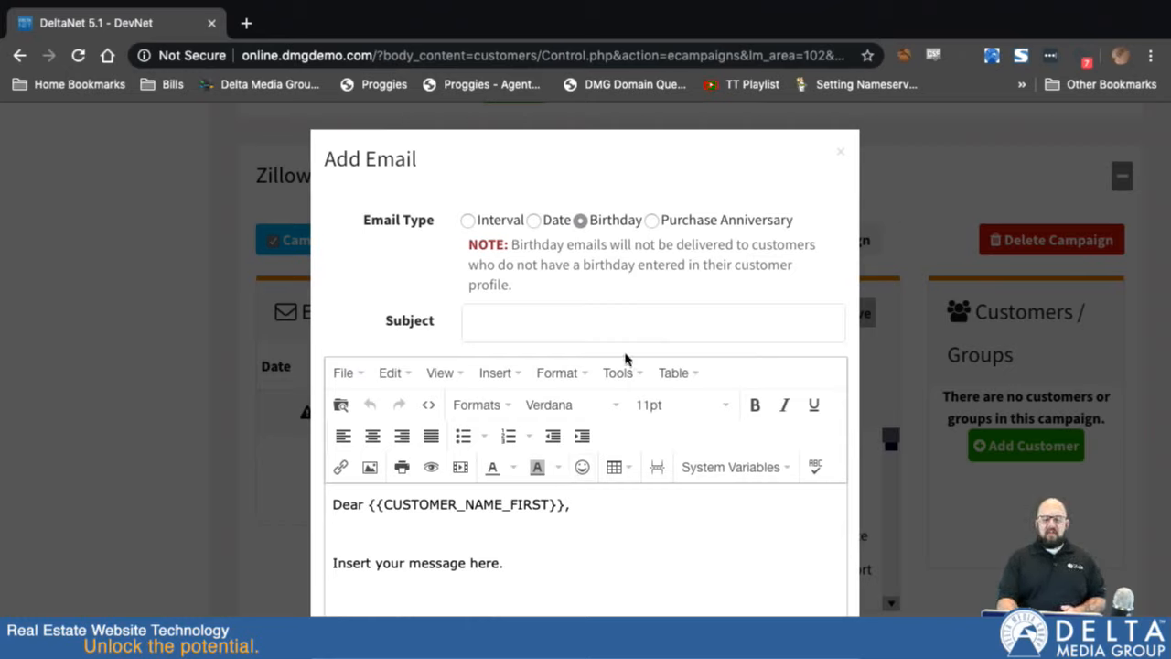
click(650, 221)
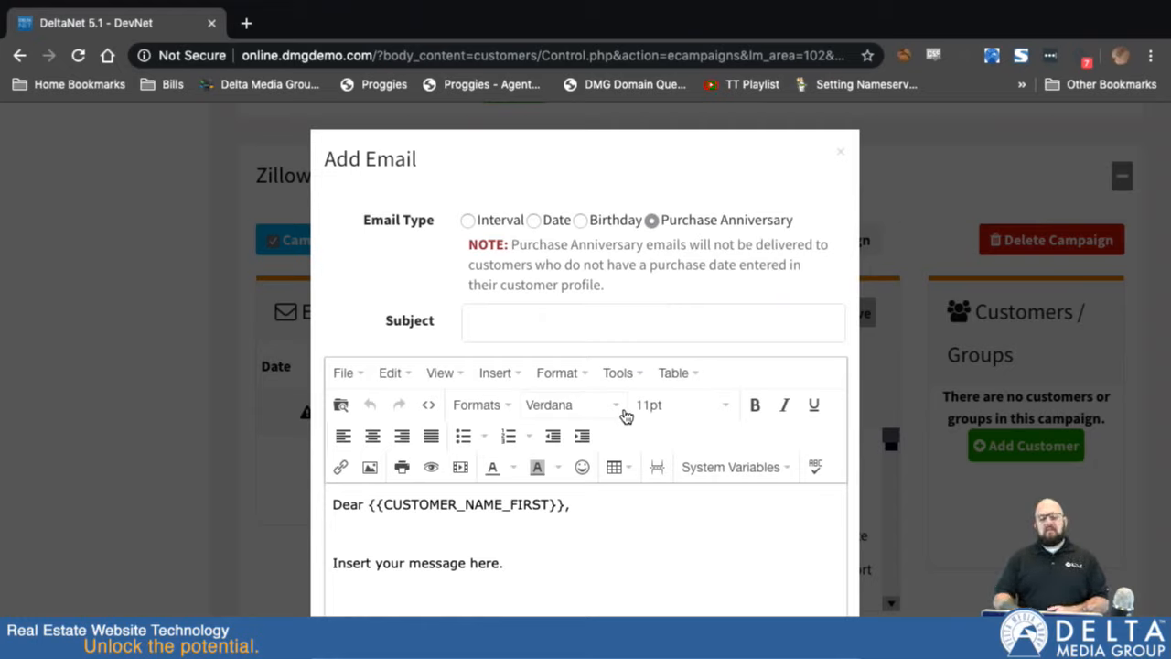
click(467, 220)
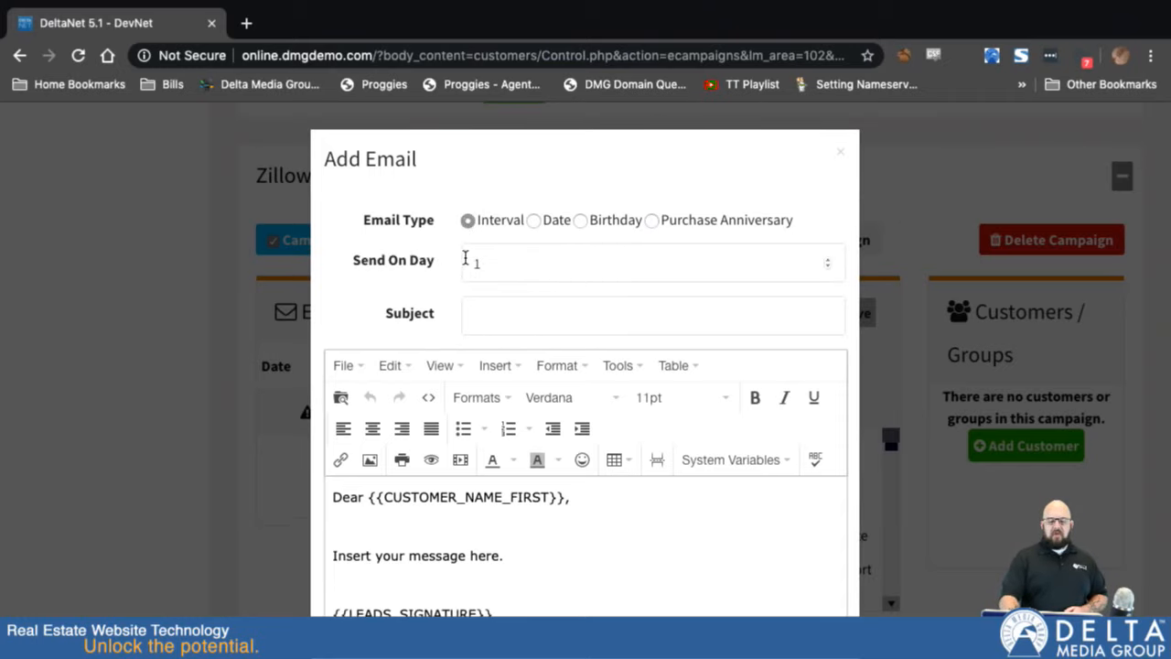
Enter "Welcome to my campaign" as the subject of the day 1 interval email.
click(489, 316)
text(We)
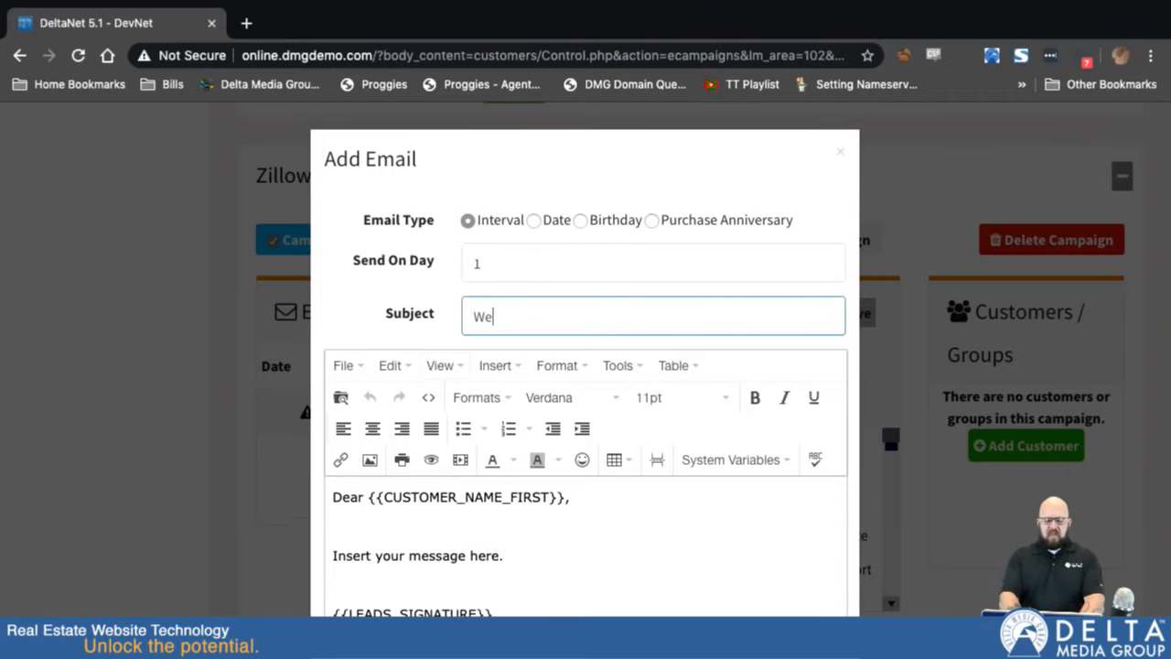
text(lcome to )
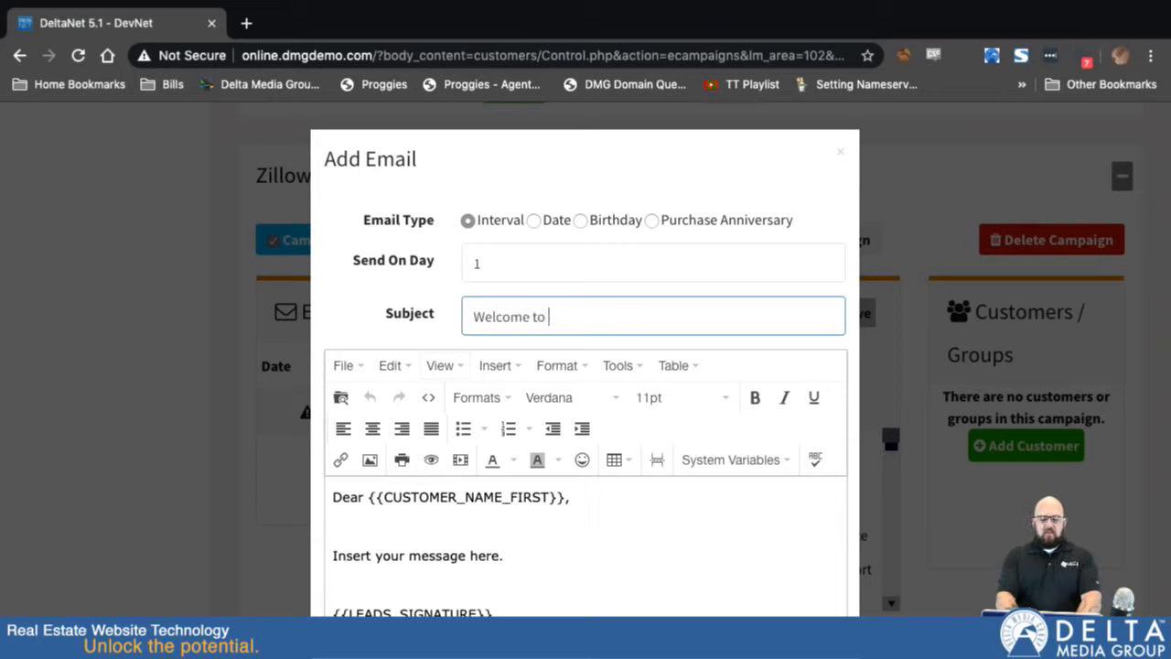
text(my ca)
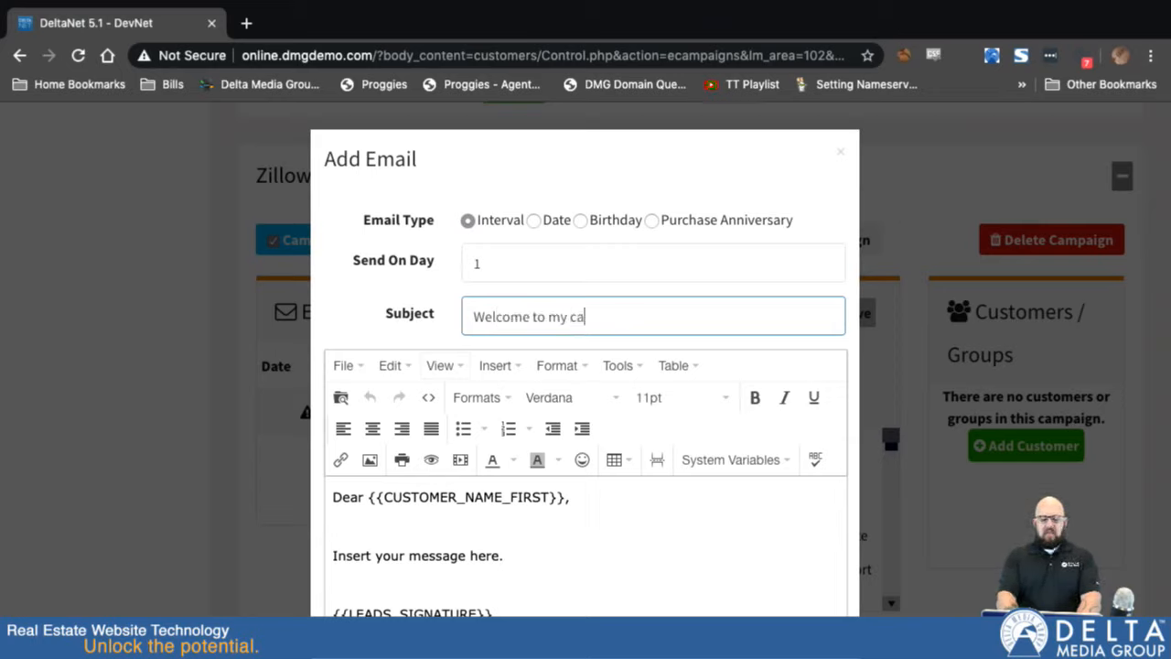
text(mpaign)
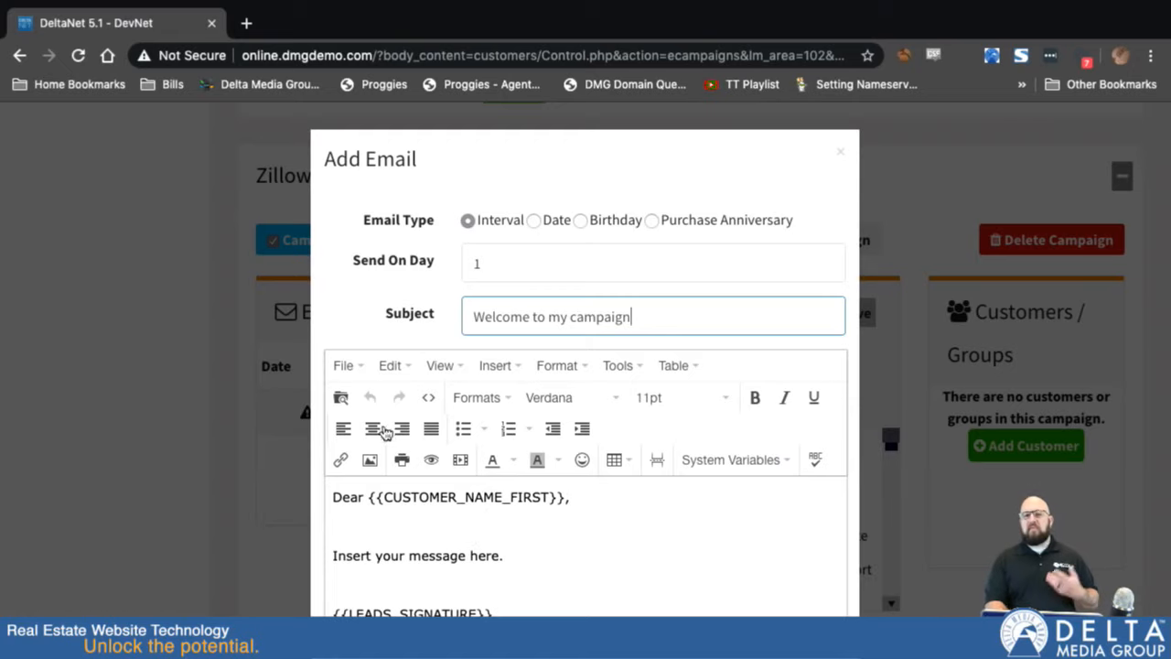
Replace the placeholder message in the email body with "Thank you for making a request on one of my listings.".
click(520, 557)
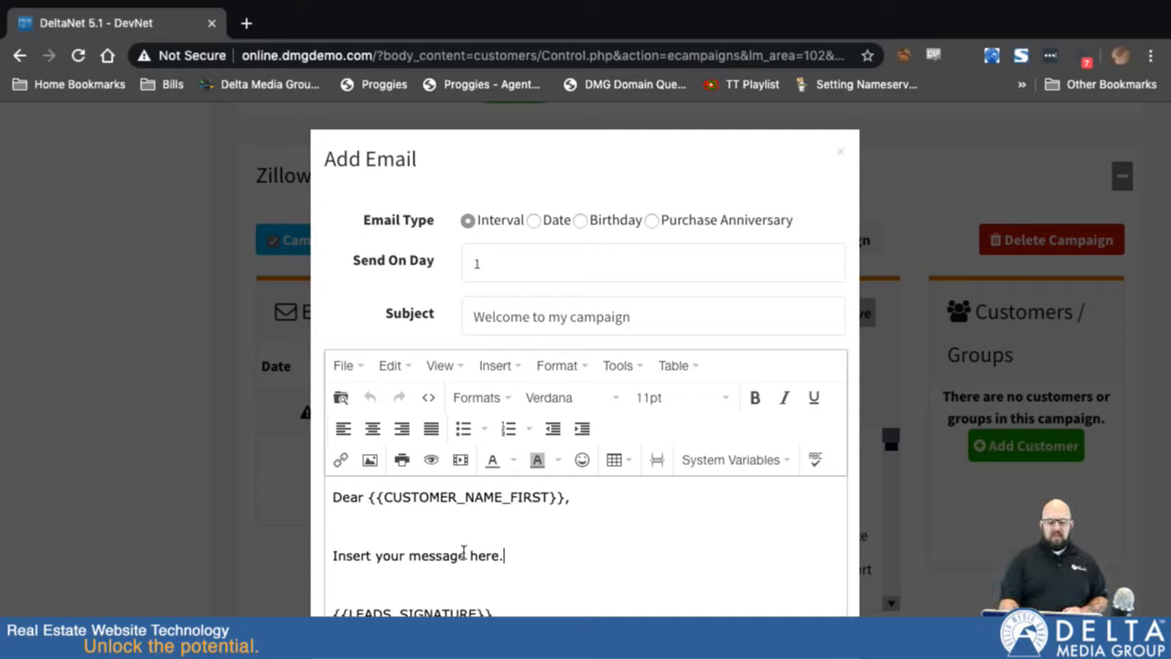
triple_click(511, 558)
text(Thank ou)
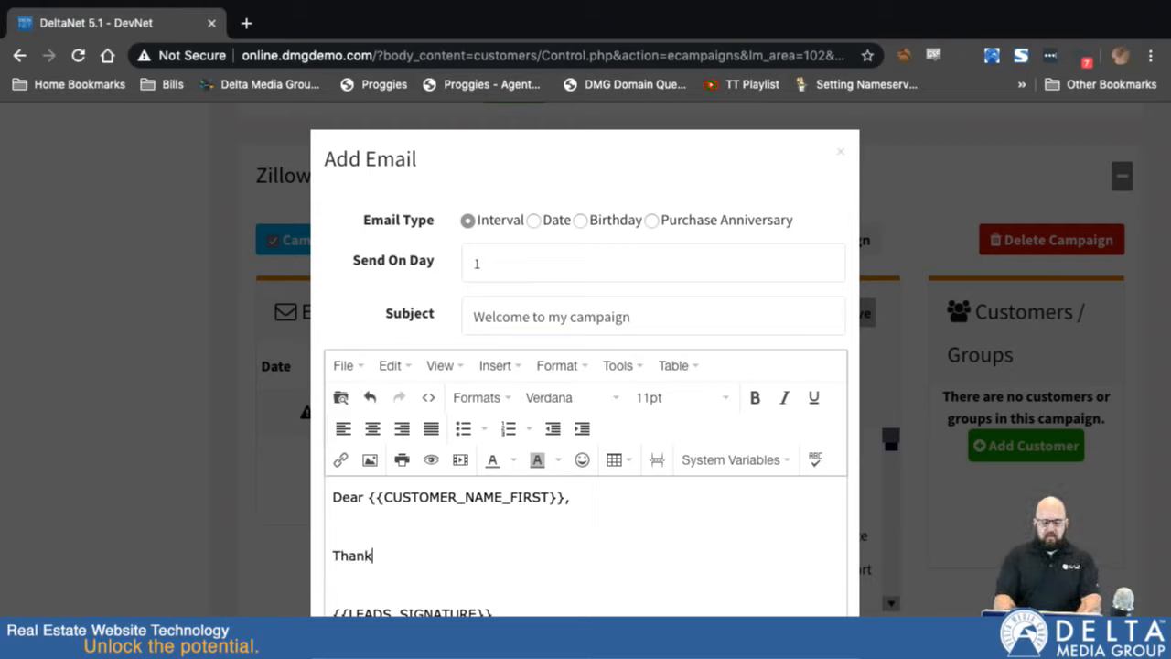
key(BackSpace)
key(BackSpace)
key(BackSpace)
text(yo ufor)
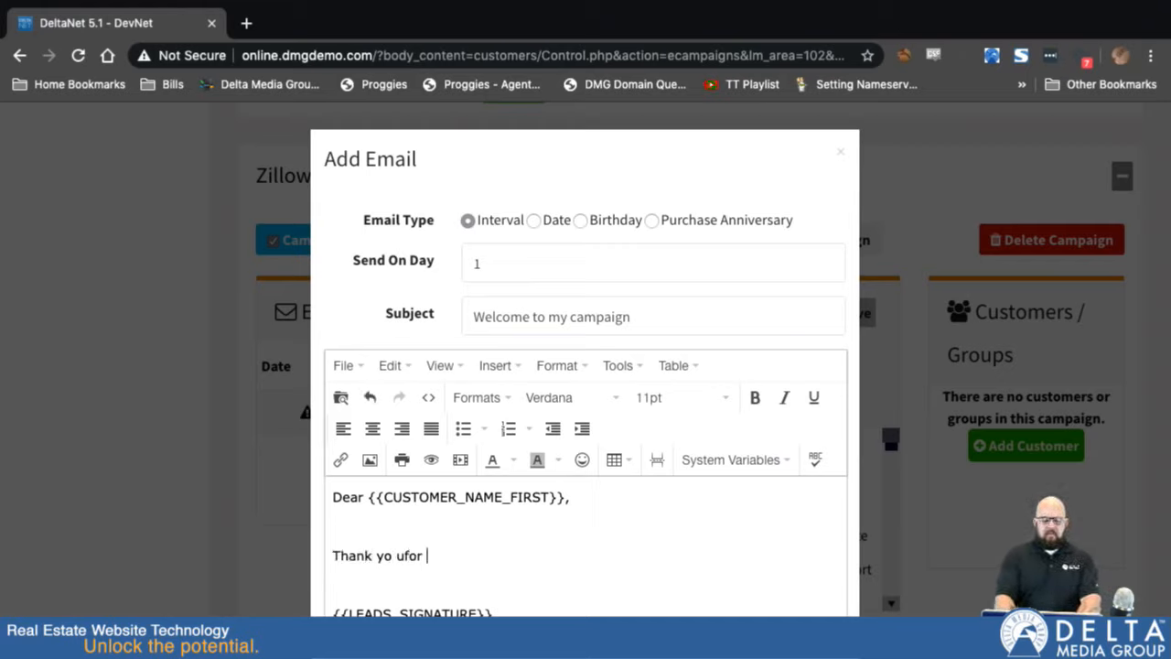
key(BackSpace)
key(BackSpace)
key(BackSpace)
key(BackSpace)
key(BackSpace)
key(BackSpace)
text(u for )
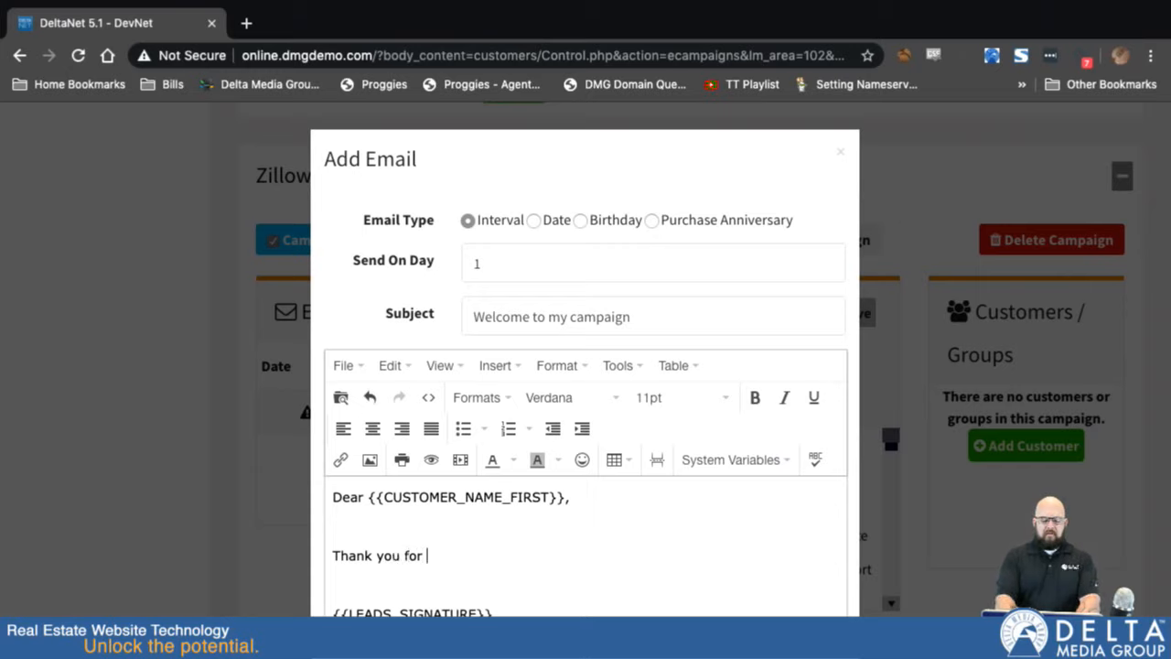
text(making a request)
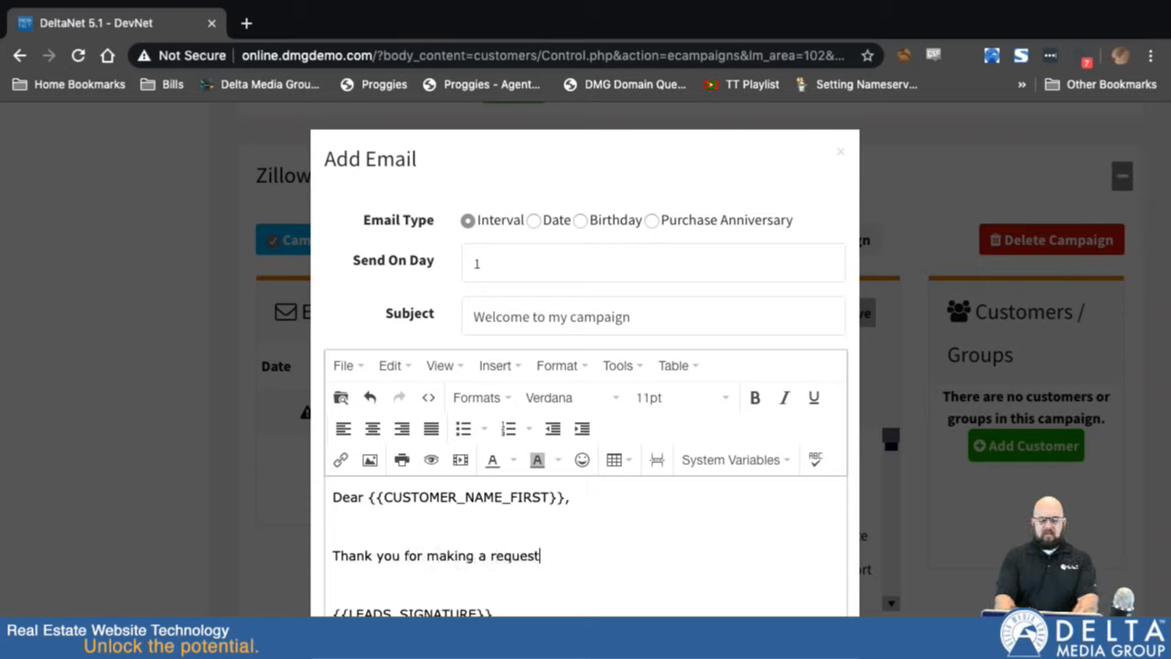
text( on one of my listings.)
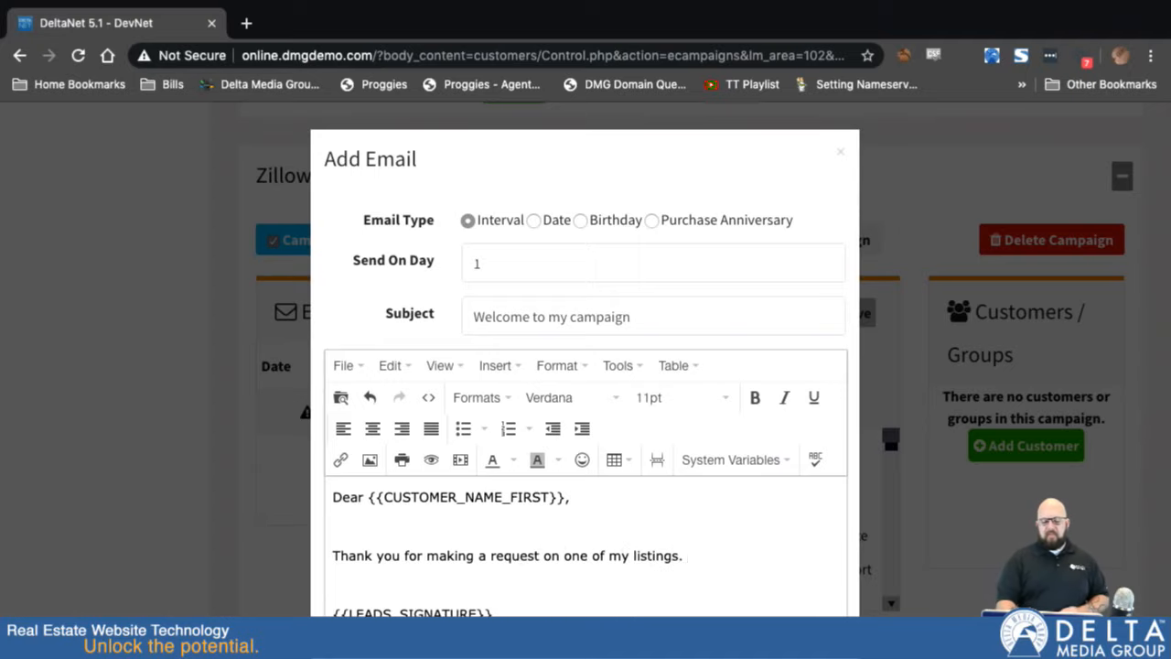
Check the rest of the email, including the signature variable, and save it as a draft.
scroll(585, 603, down, 2)
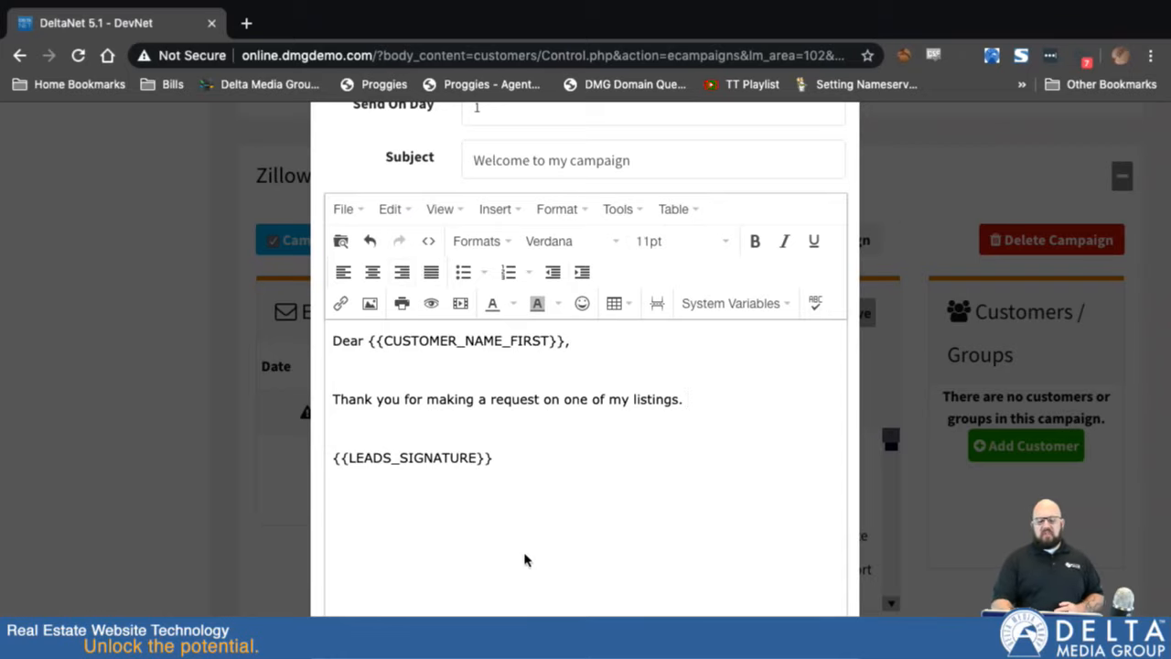
scroll(502, 467, down, 2)
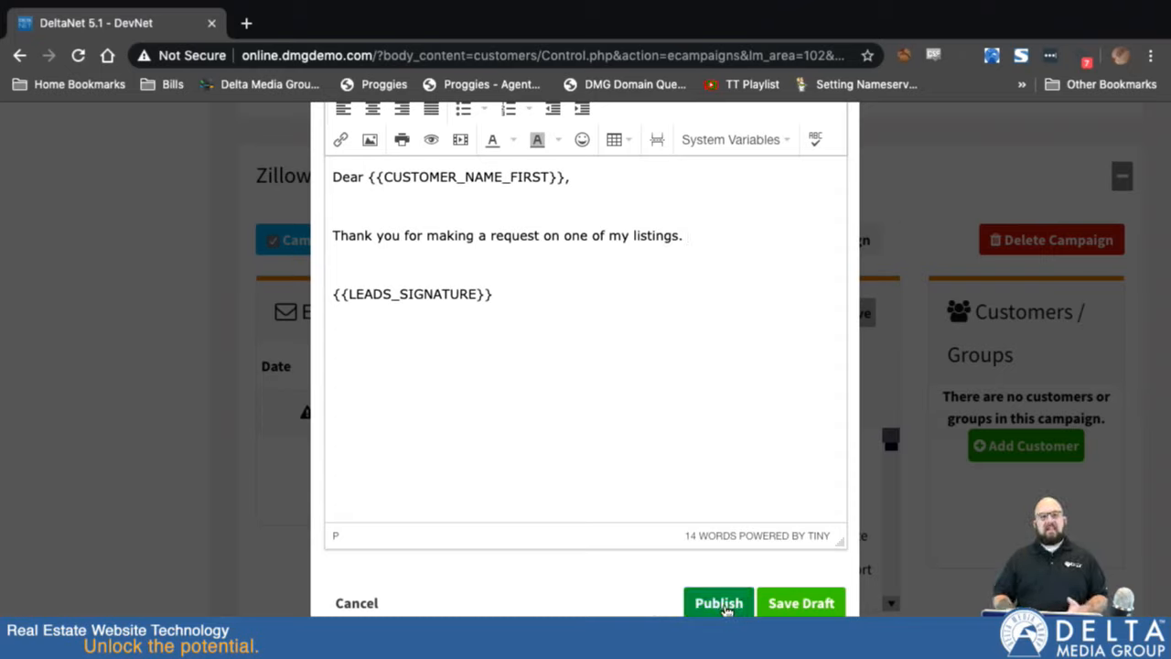
click(798, 603)
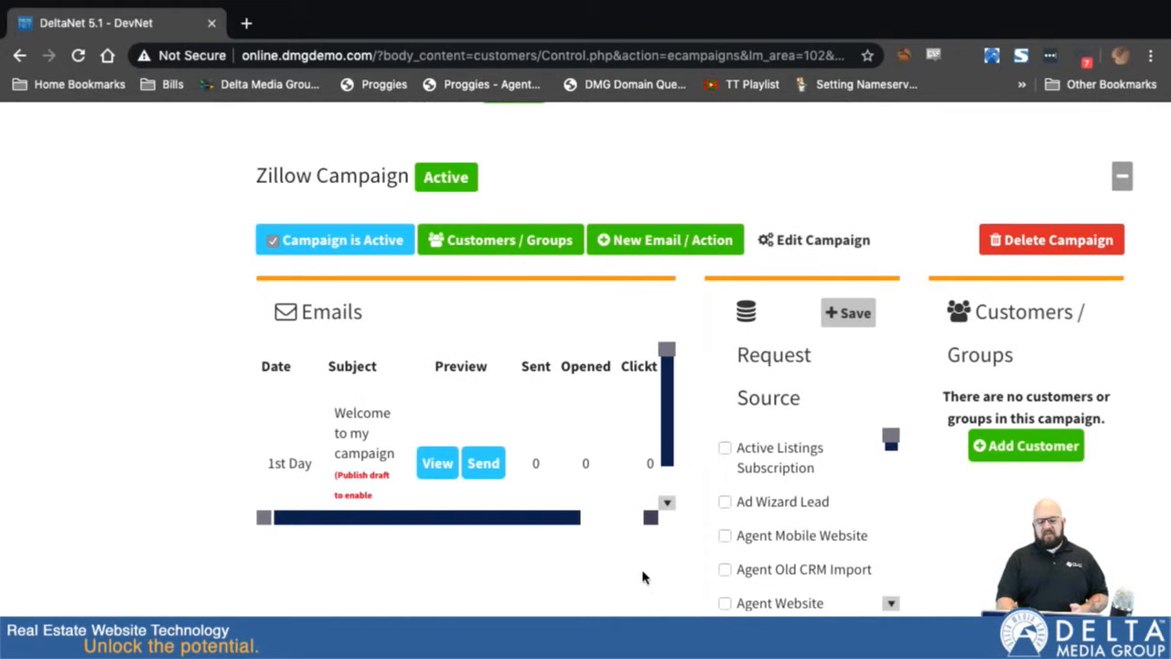
Reopen the draft "Welcome to my campaign" email in the Zillow Campaign and publish it.
scroll(352, 480, down, 1)
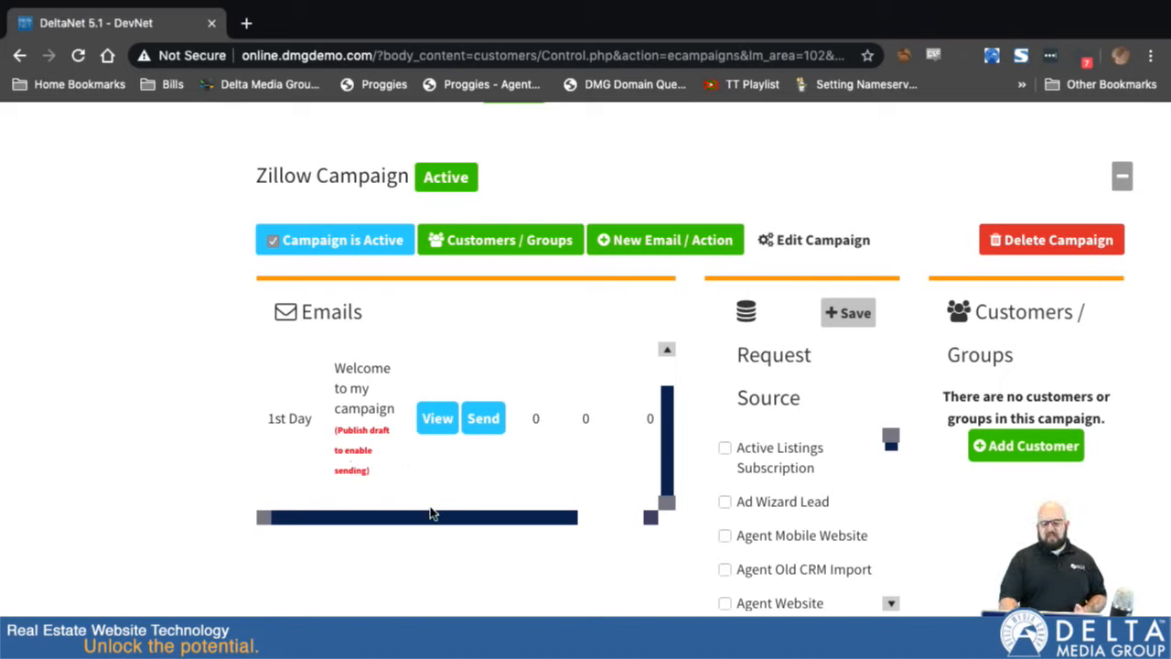
drag(435, 519, 549, 520)
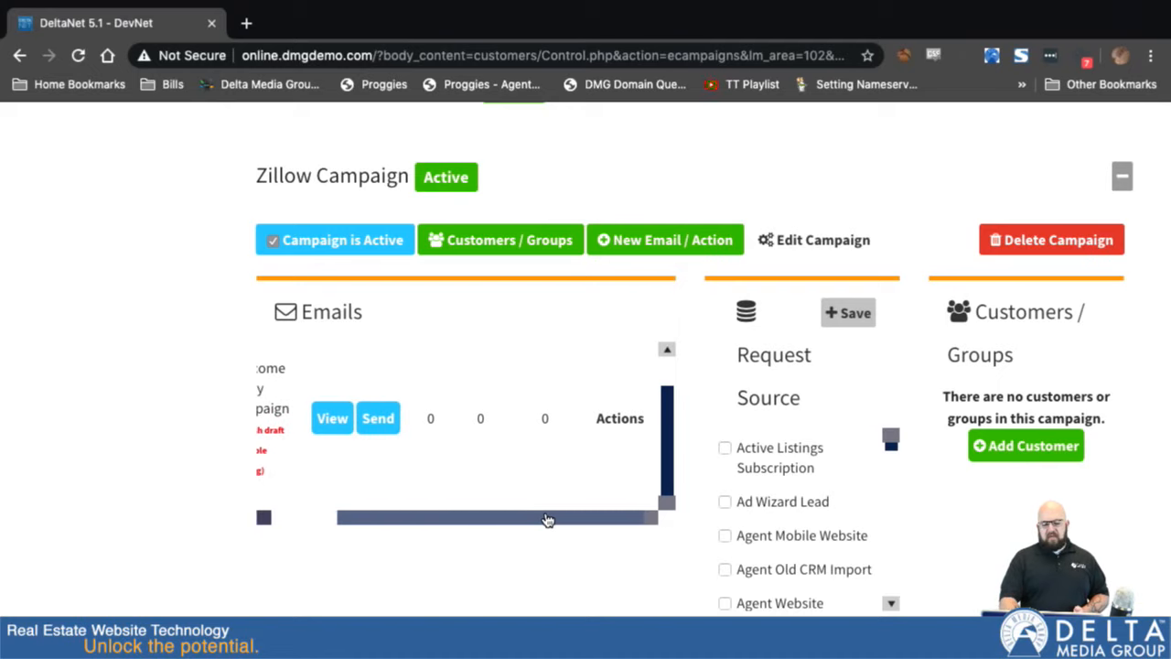
click(623, 420)
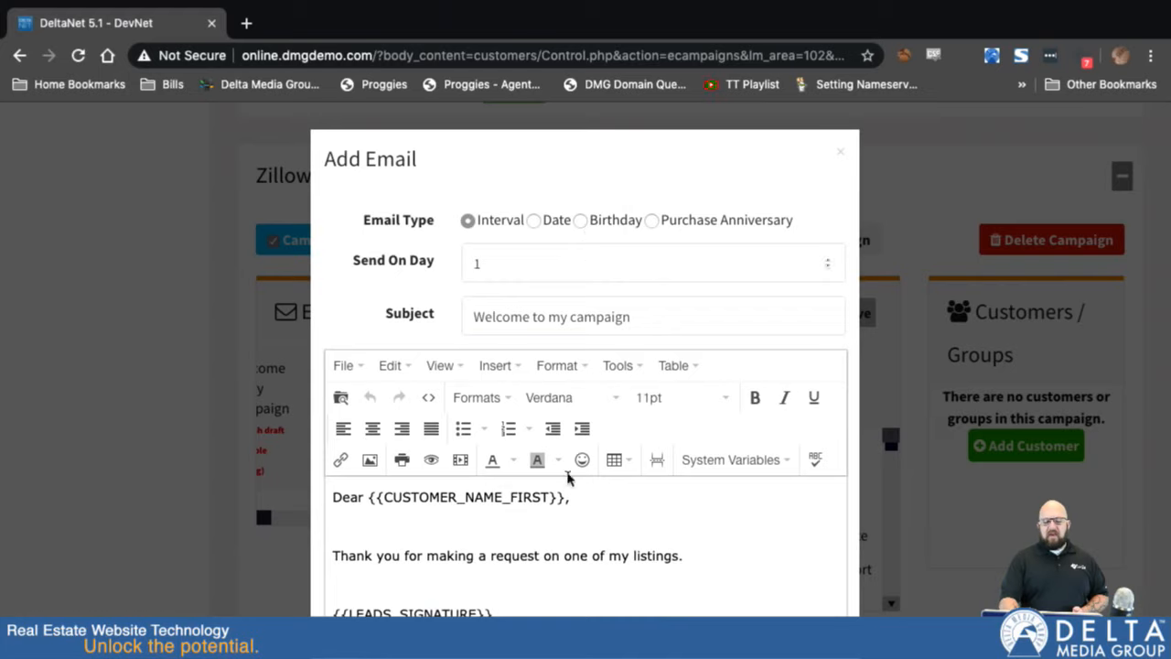
scroll(565, 479, down, 3)
scroll(531, 543, down, 2)
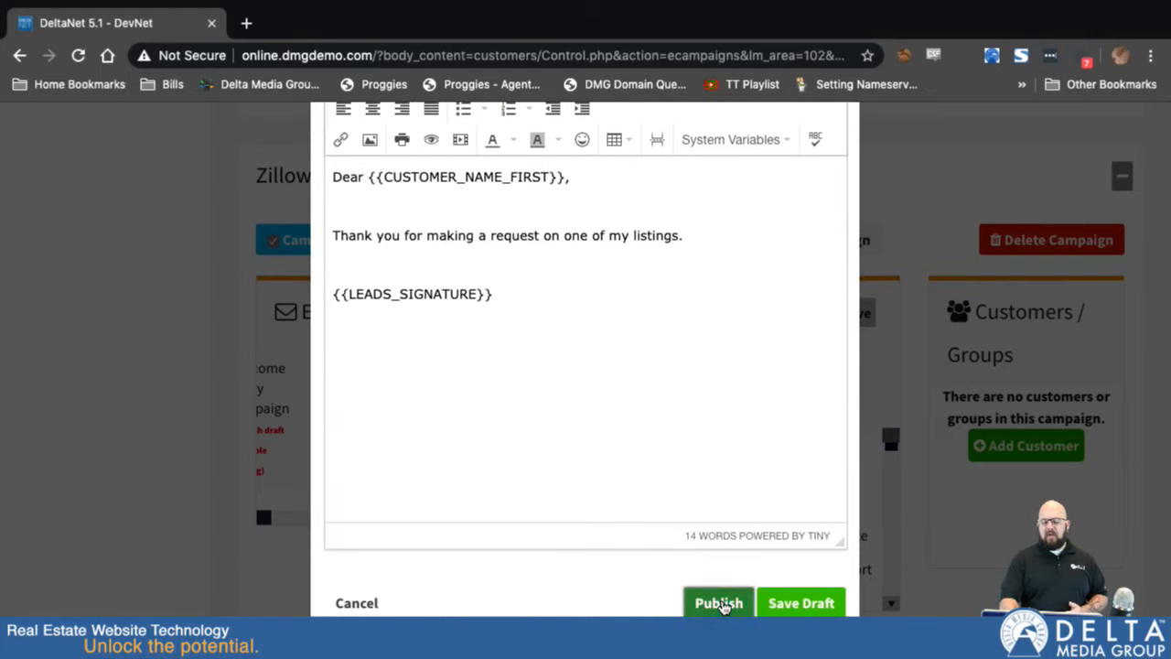
click(711, 603)
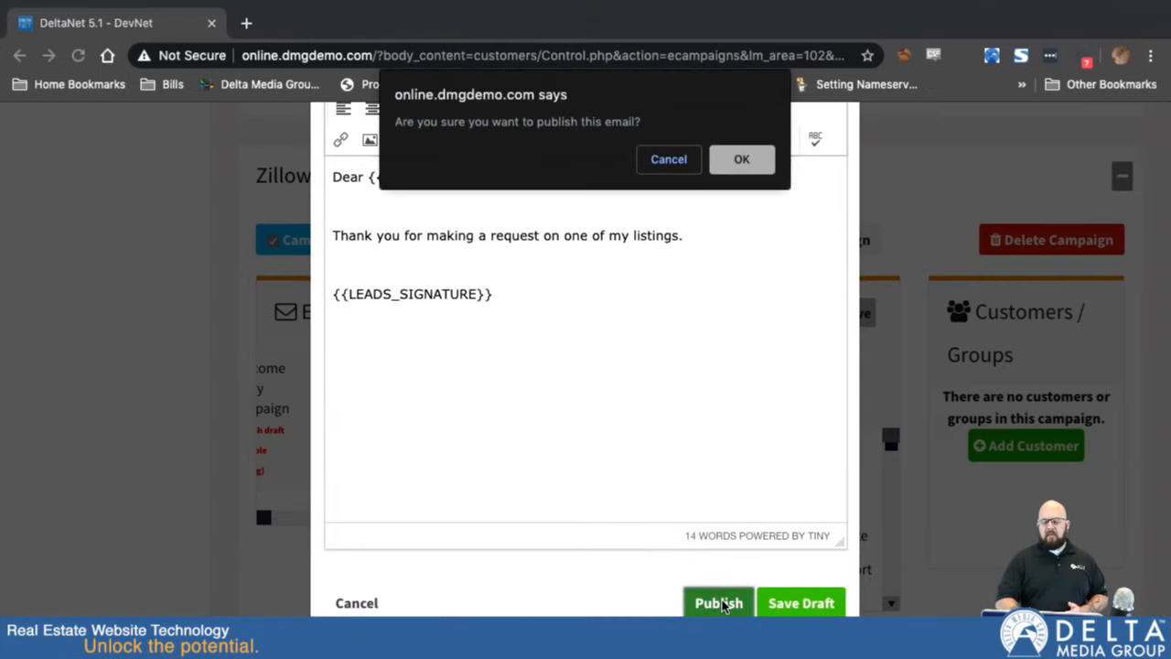
click(741, 159)
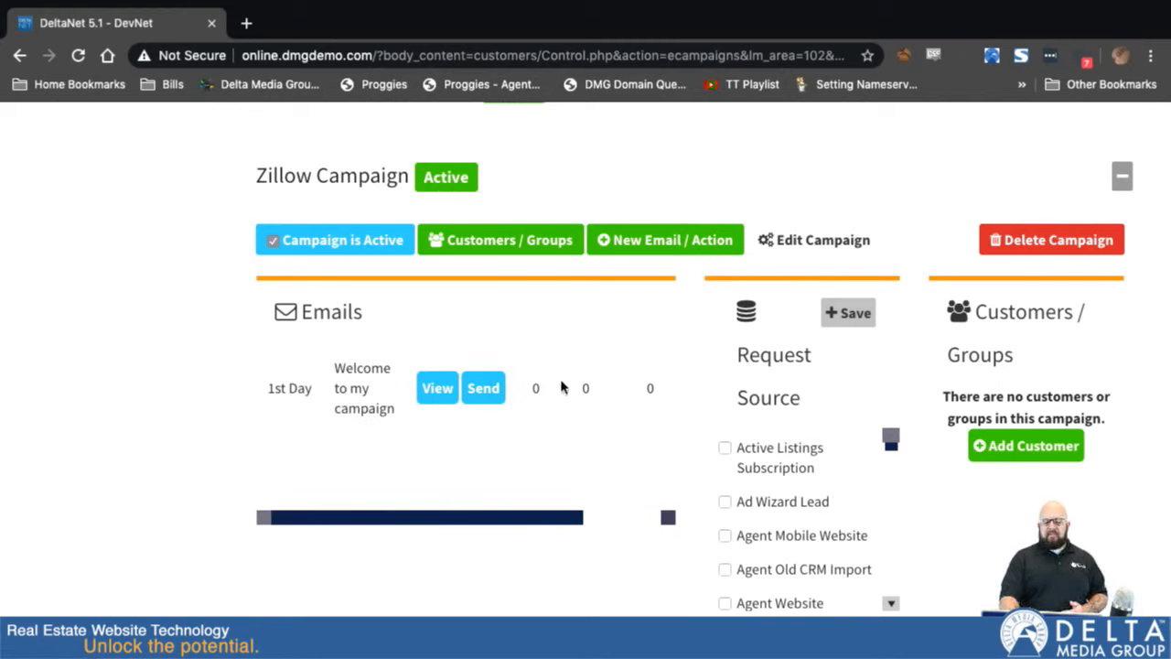
Start a new Create Todo action for the Zillow Campaign with Birthday as its send type.
click(655, 240)
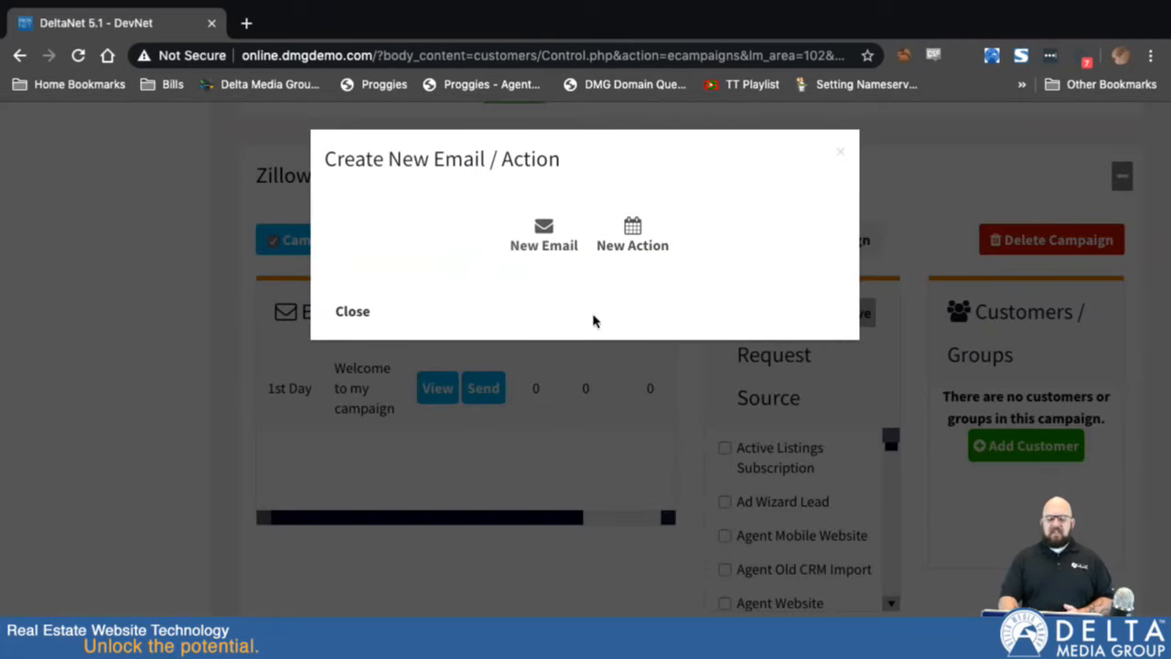
click(633, 230)
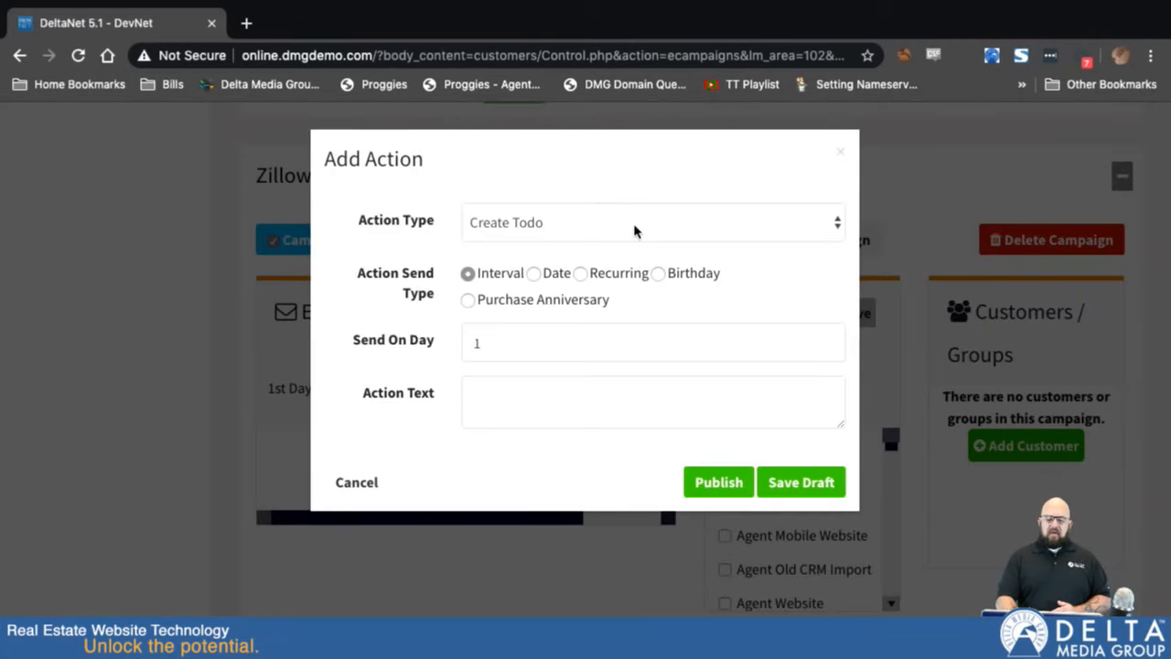
click(568, 222)
click(568, 222)
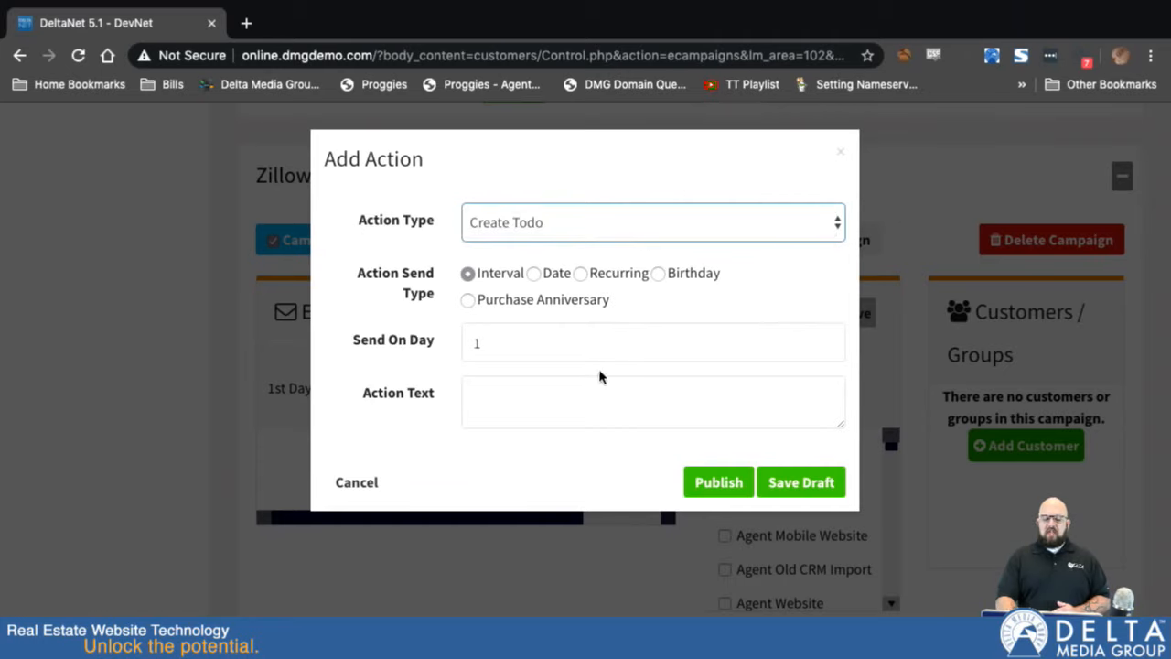
click(657, 274)
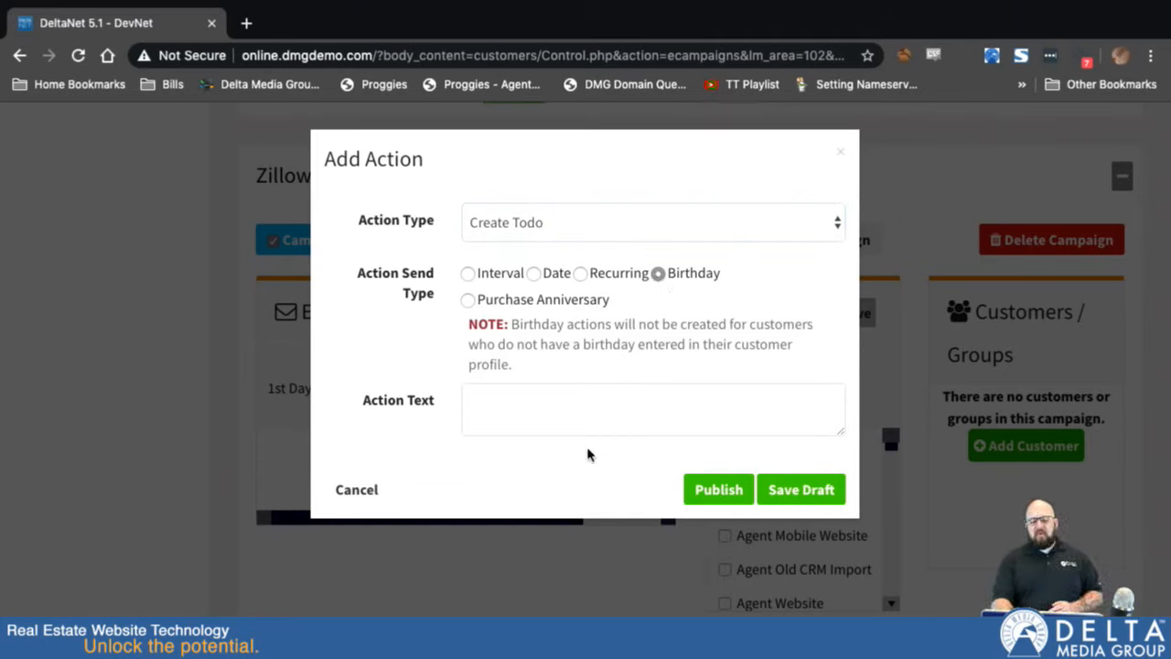
Enter "Call this customer to tell them happy birthday." as the action text and publish the action.
click(554, 414)
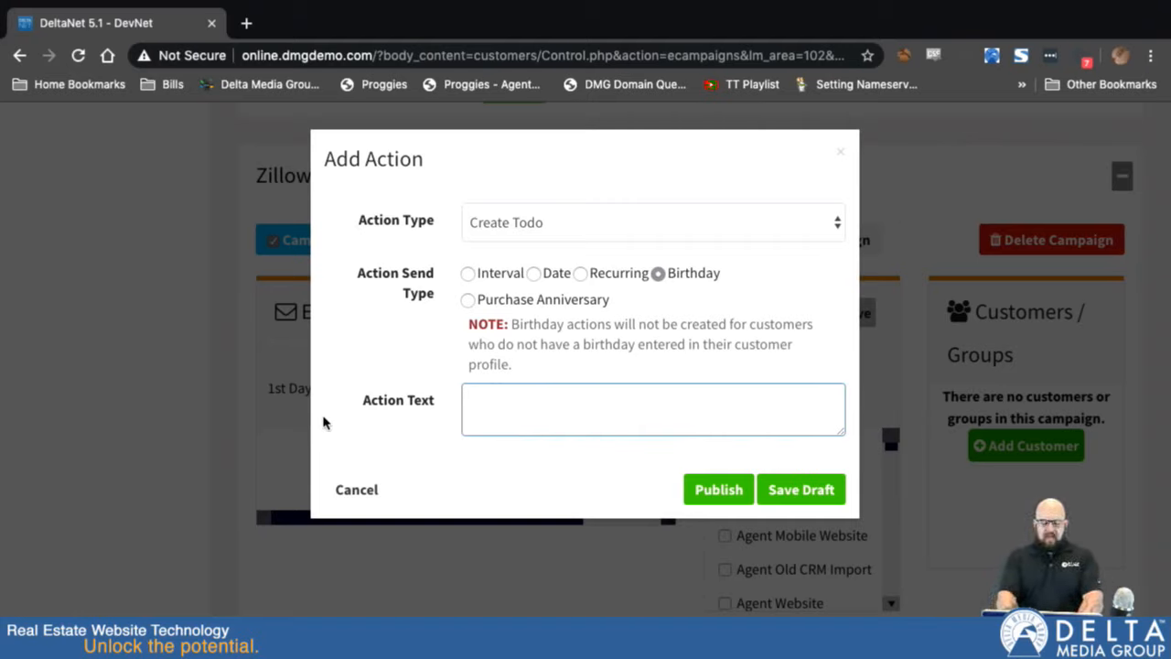
text(Call th)
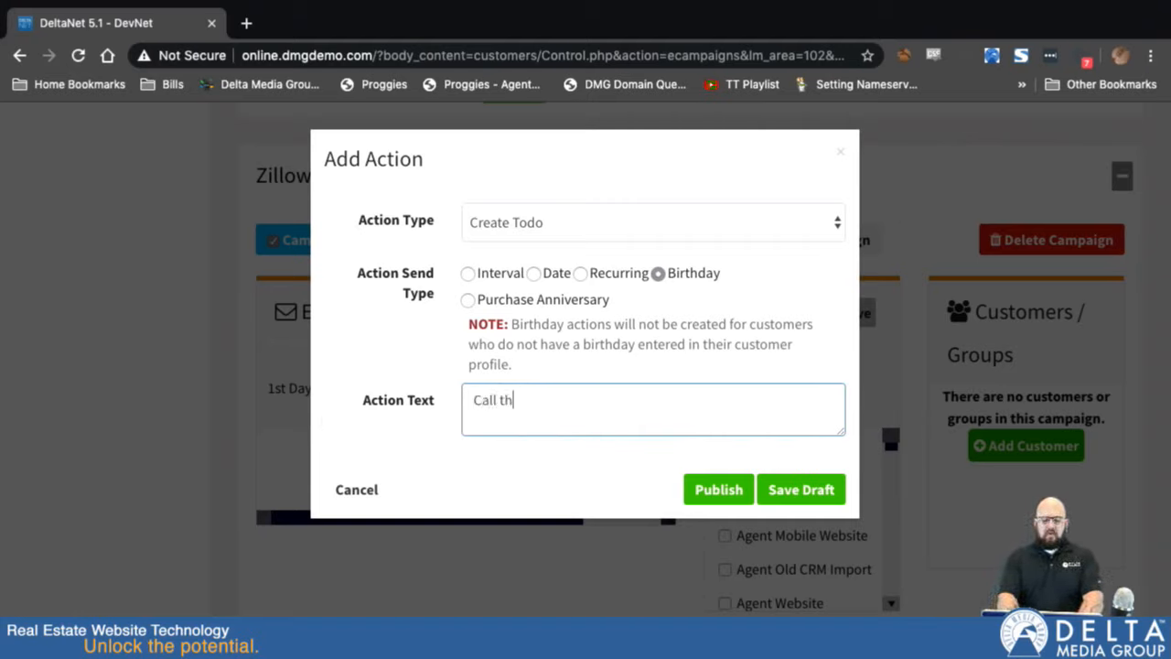
key(BackSpace)
text(his )
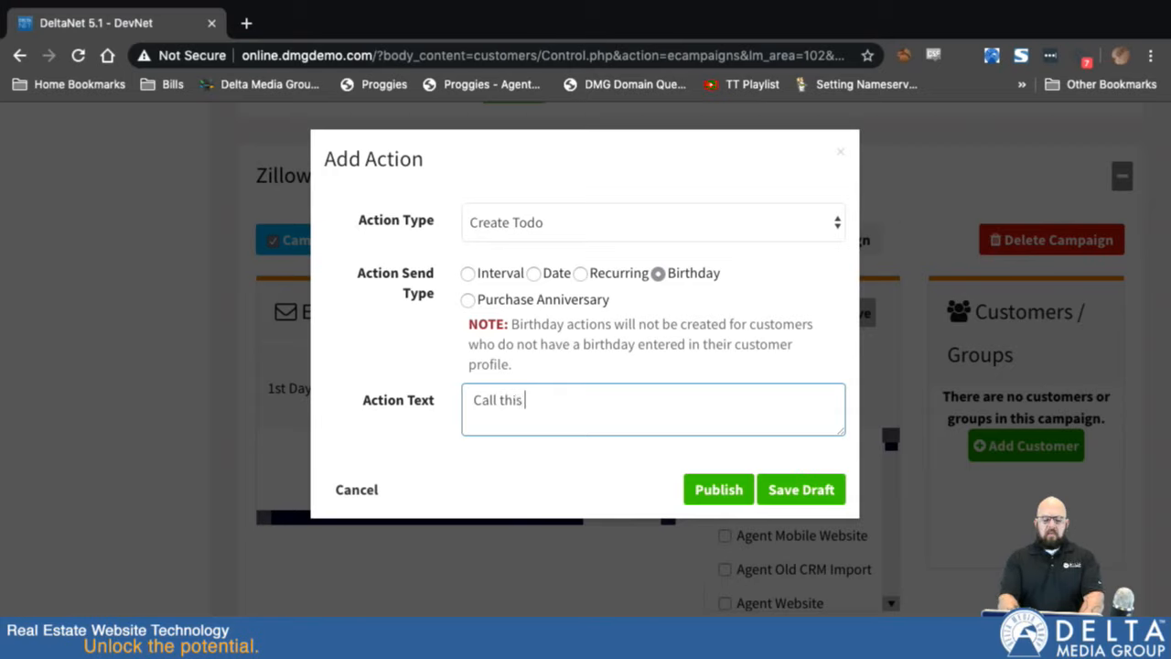
text(customer to tell him)
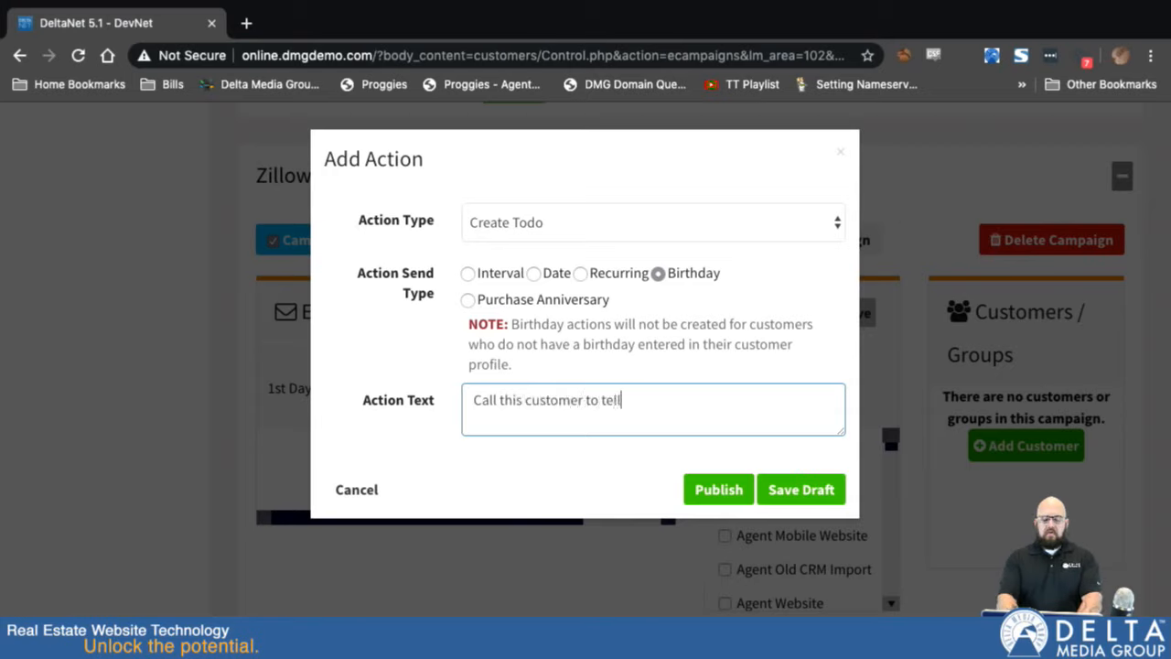
key(BackSpace)
key(BackSpace)
key(BackSpace)
text(them )
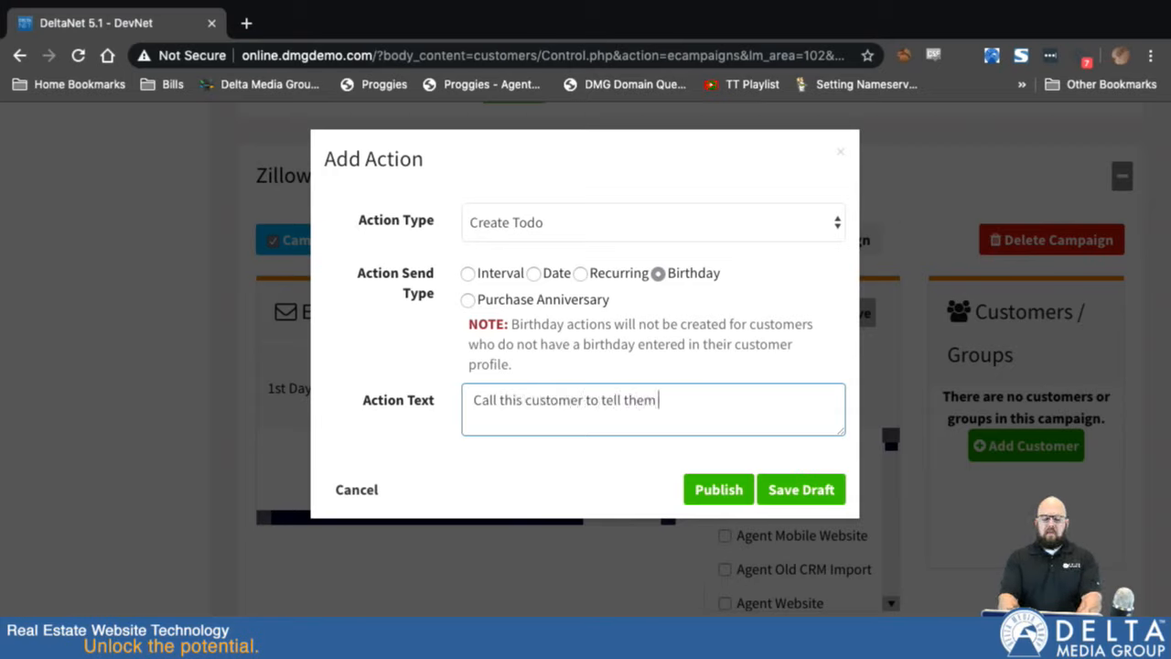
text(happy birthday.)
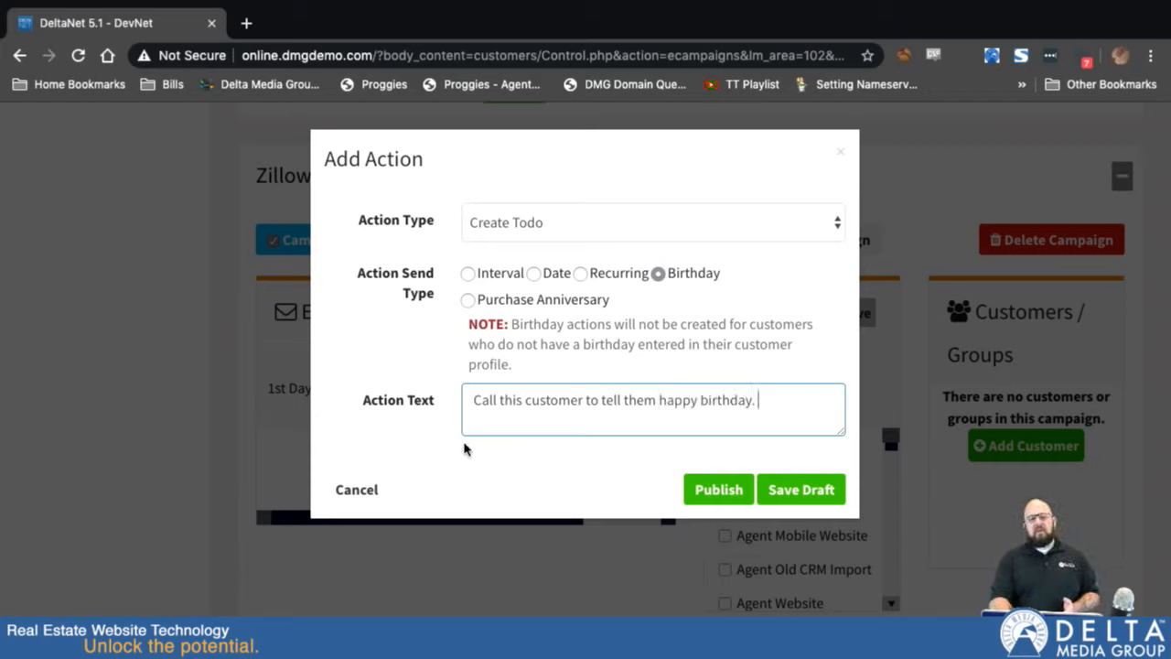
click(721, 491)
click(748, 162)
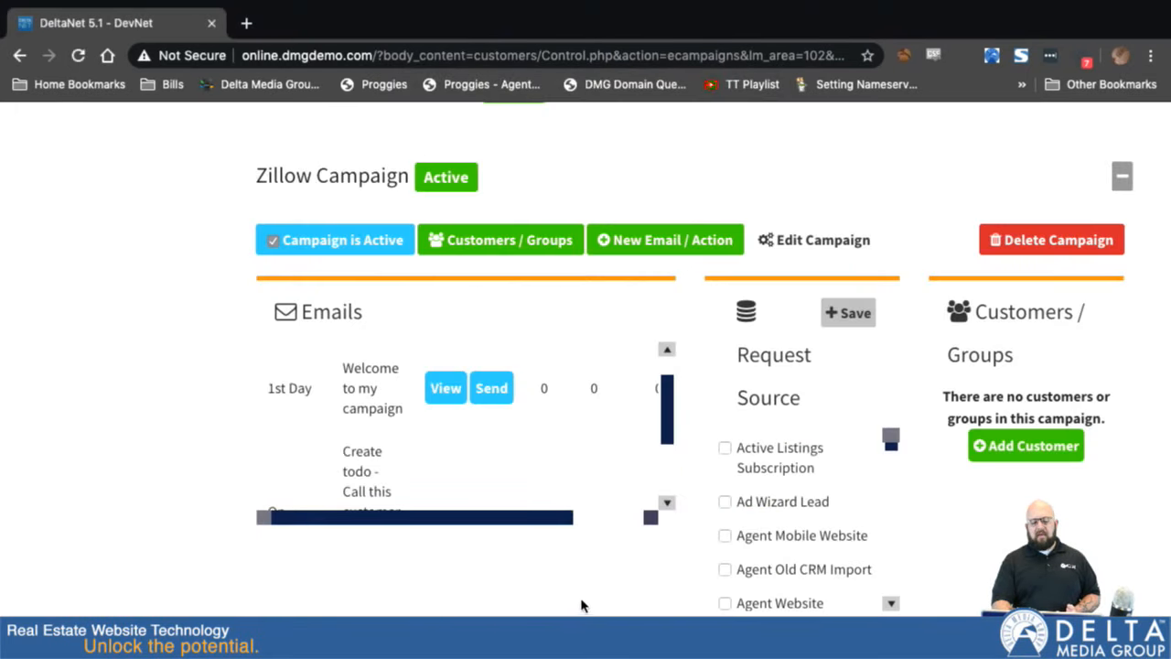
scroll(458, 454, down, 1)
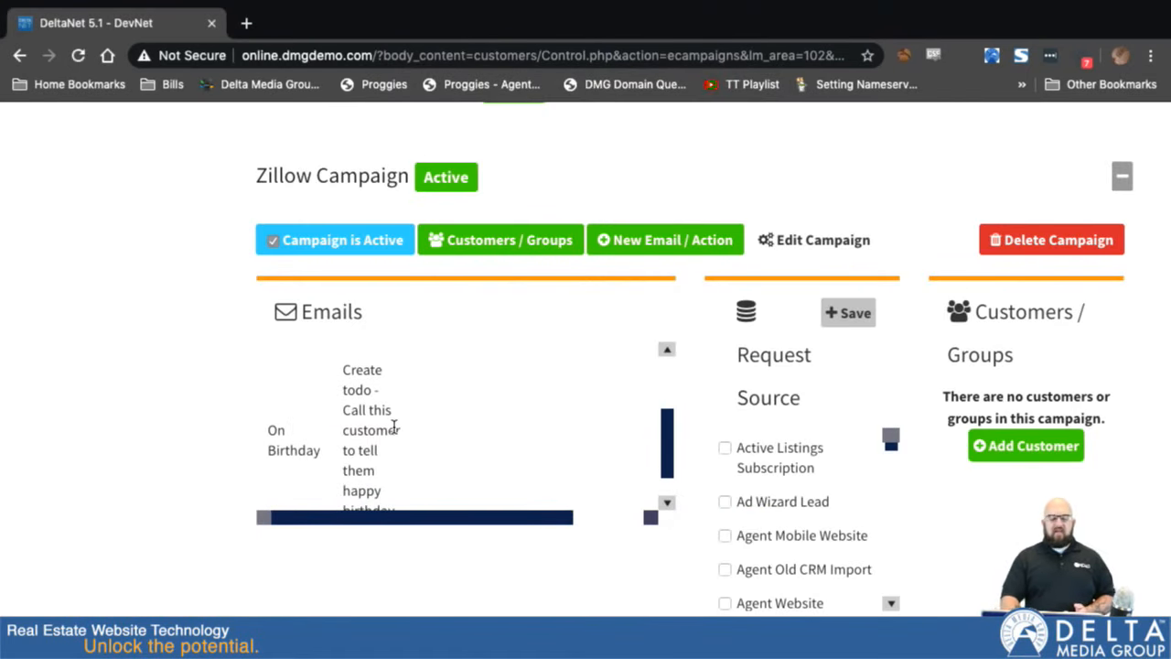
scroll(394, 428, up, 2)
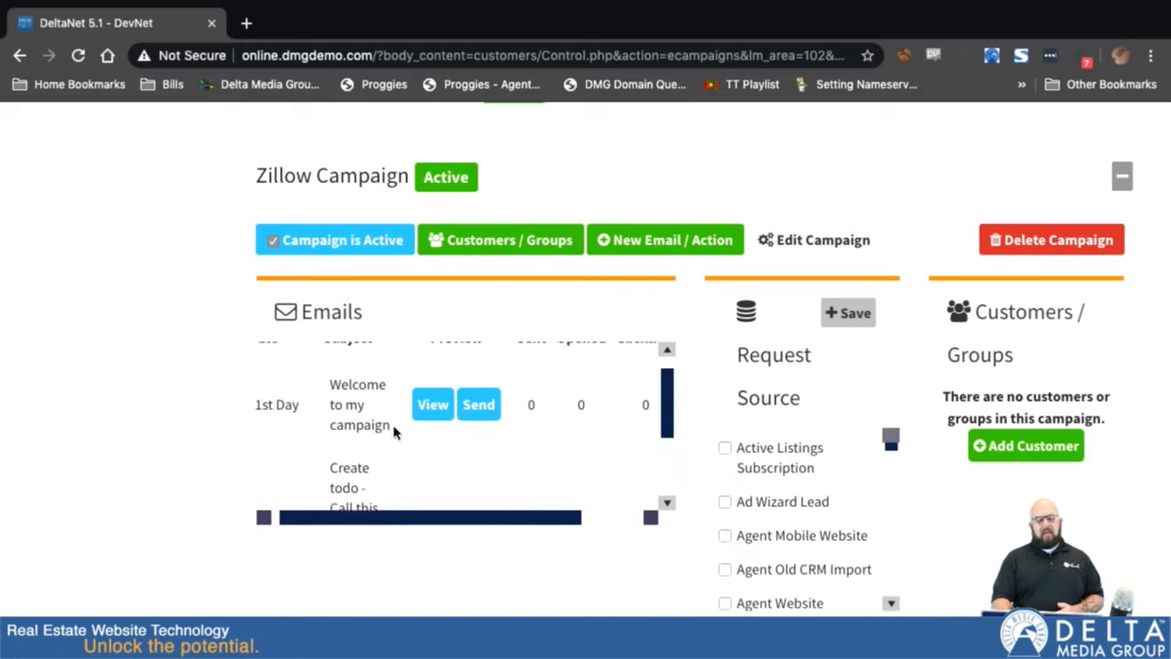
scroll(339, 430, down, 2)
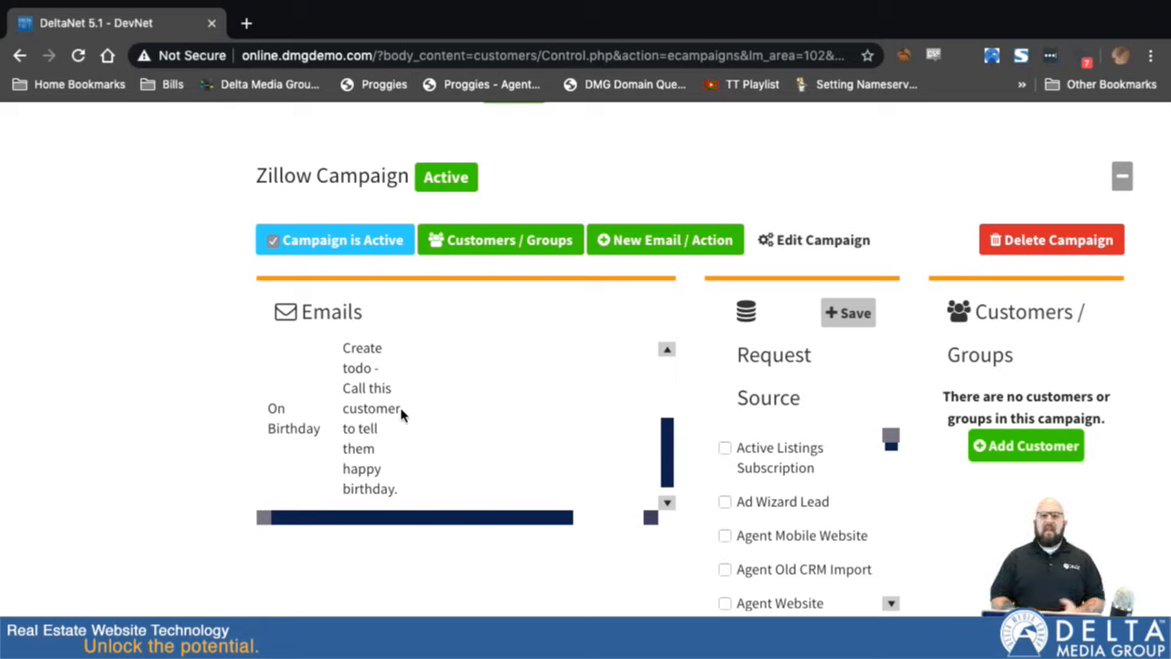
scroll(446, 492, down, 1)
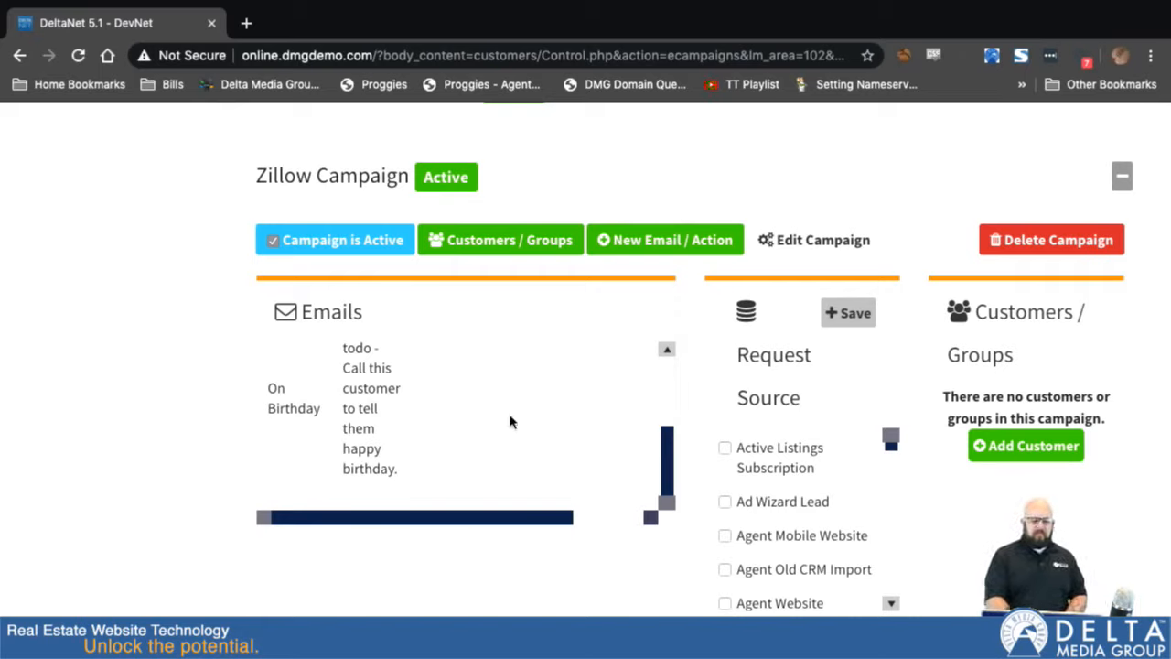
scroll(508, 418, up, 5)
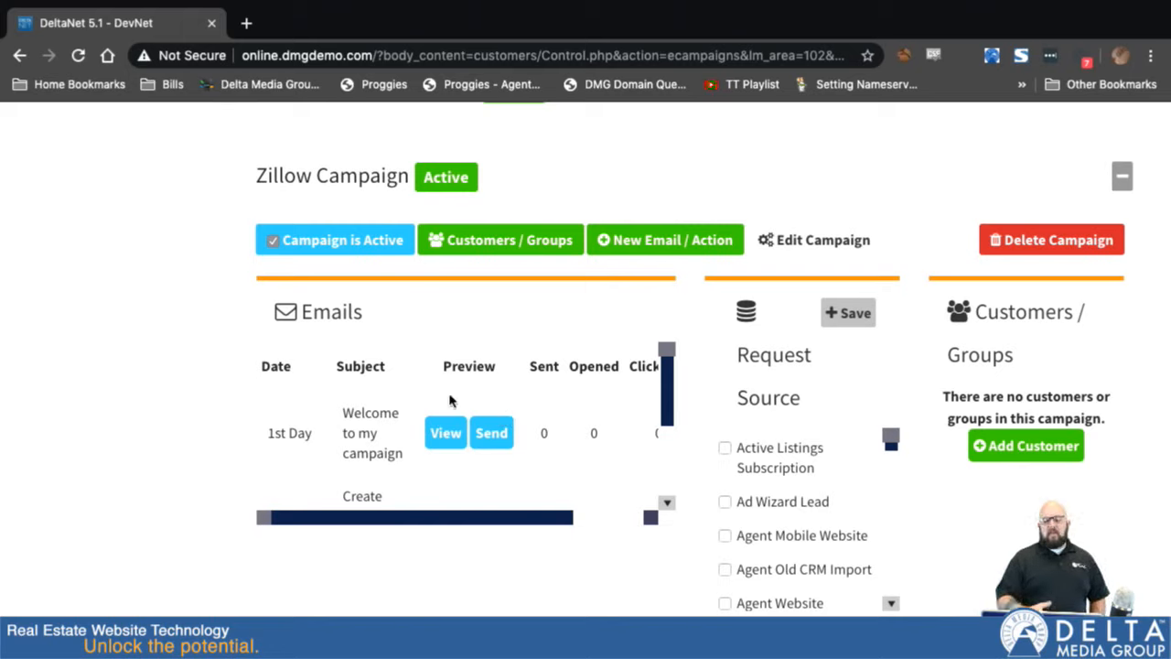
scroll(535, 471, right, 5)
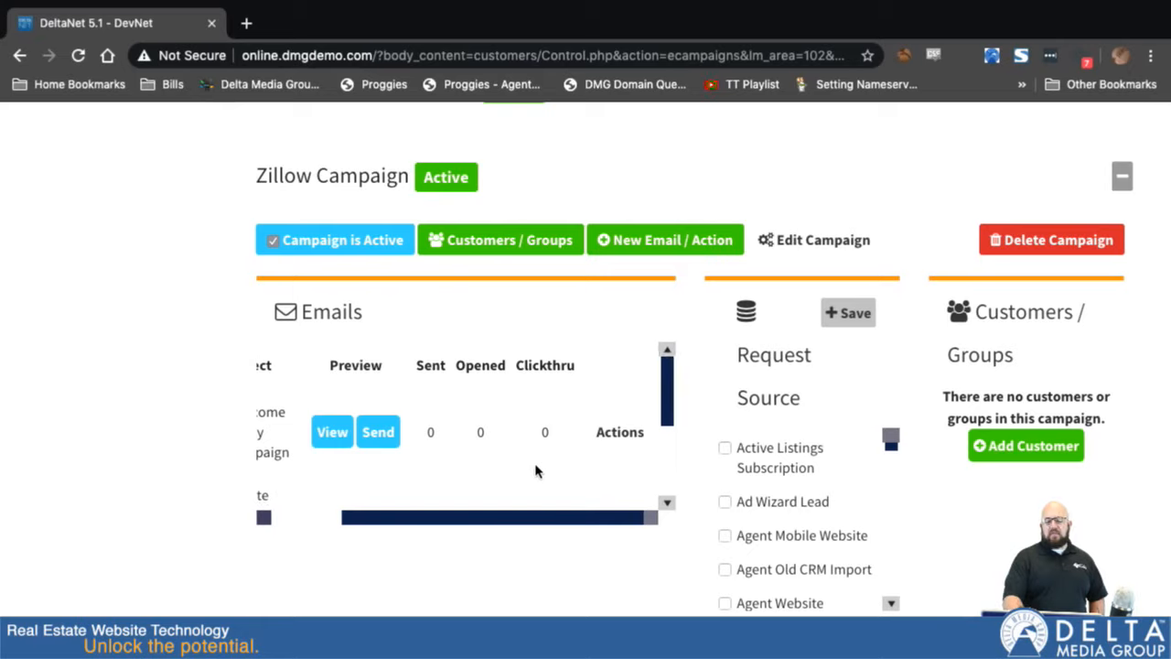
scroll(535, 470, down, 2)
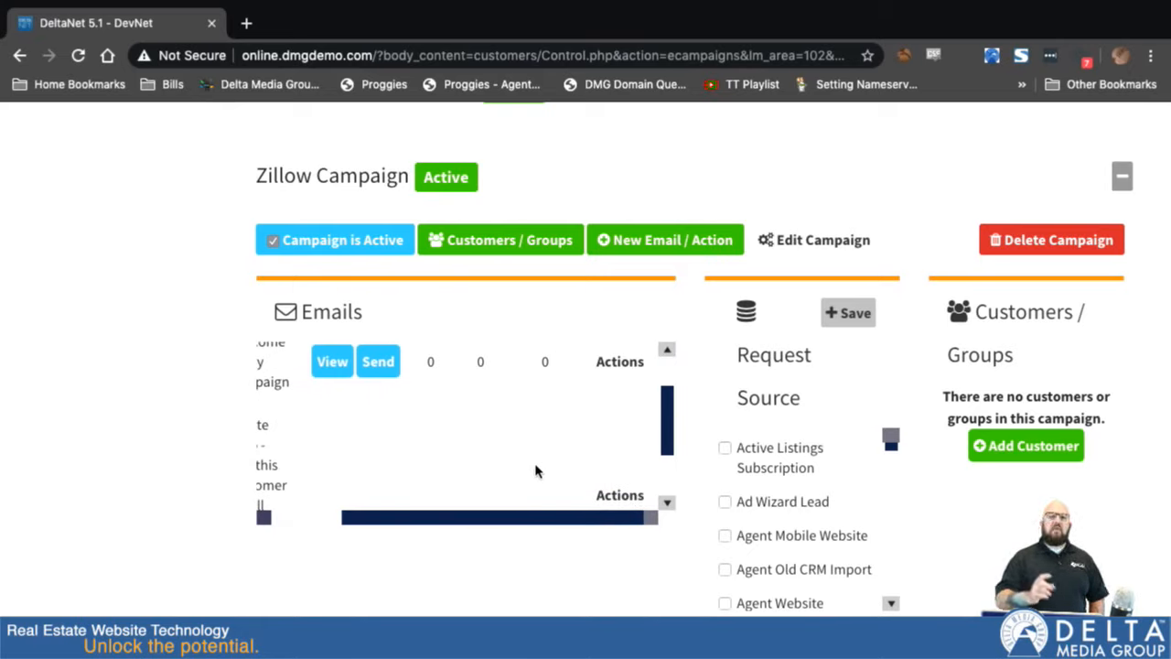
scroll(535, 470, down, 1)
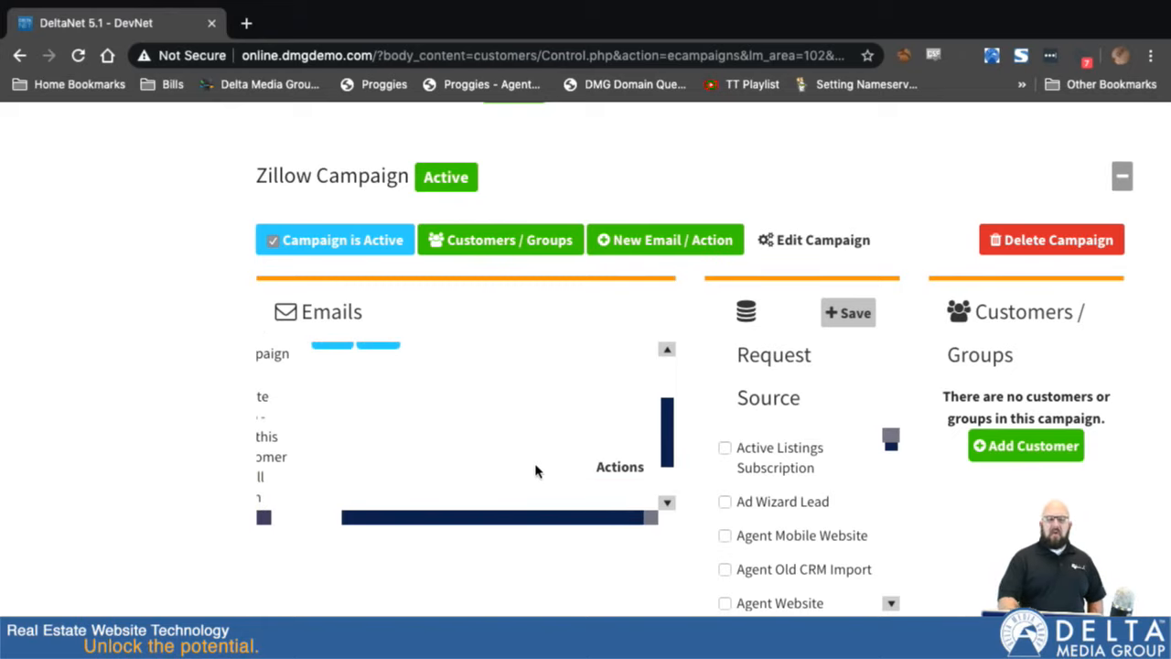
Disable the birthday to-do action in the campaign, and enable it again.
click(622, 467)
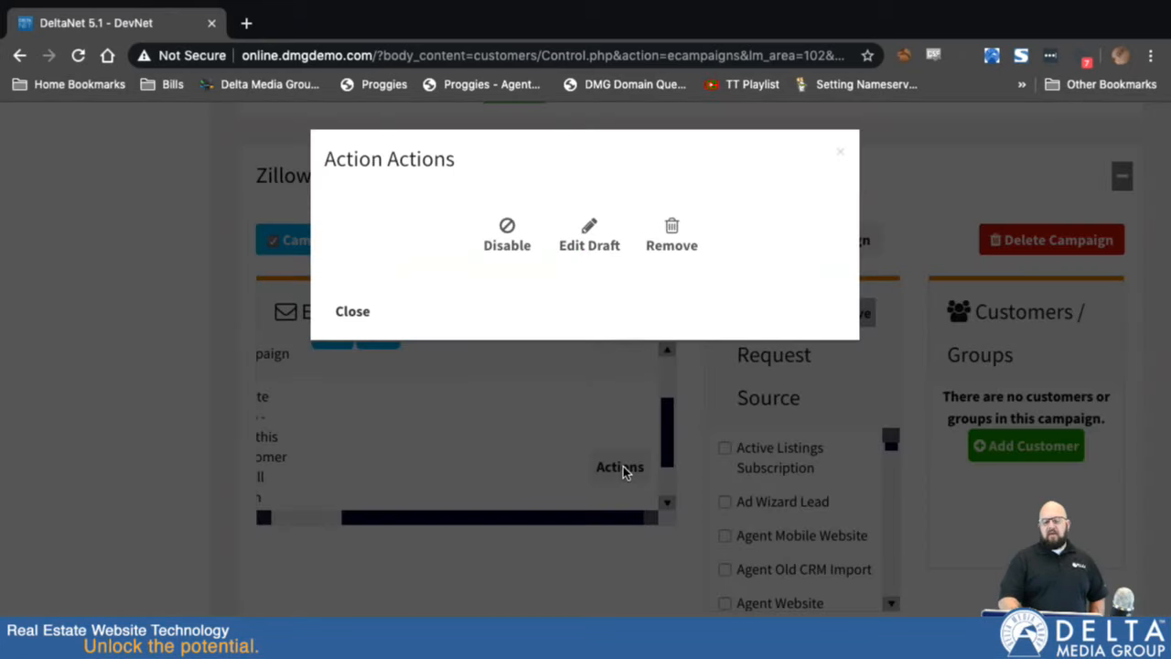
click(491, 245)
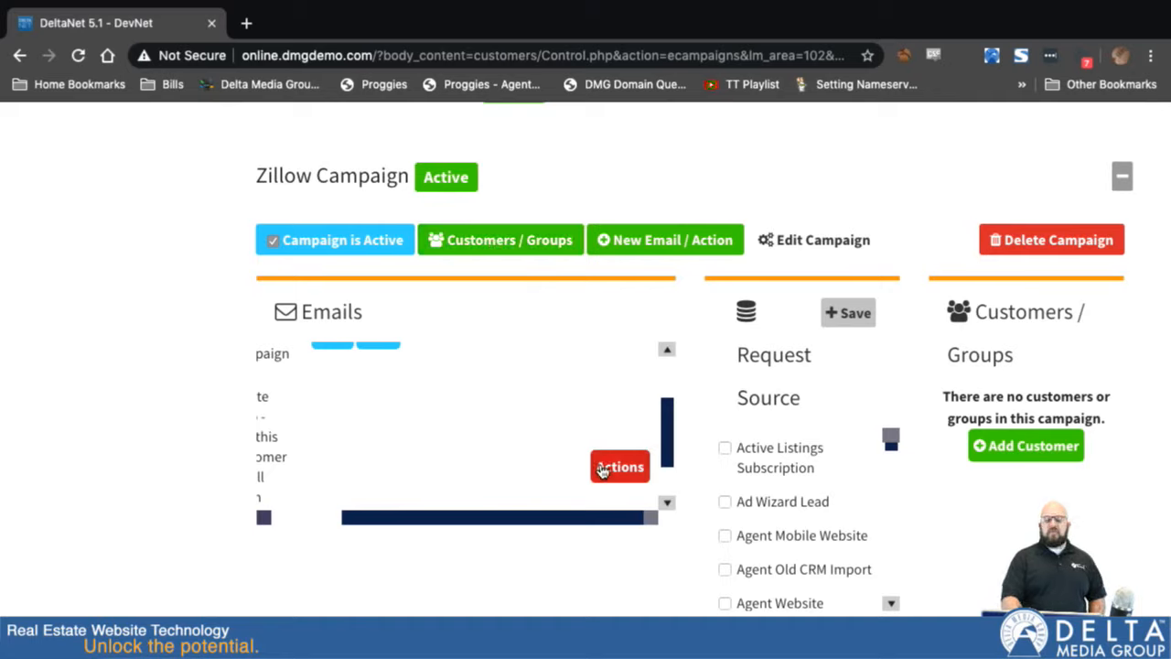
scroll(604, 471, up, 2)
scroll(600, 470, down, 3)
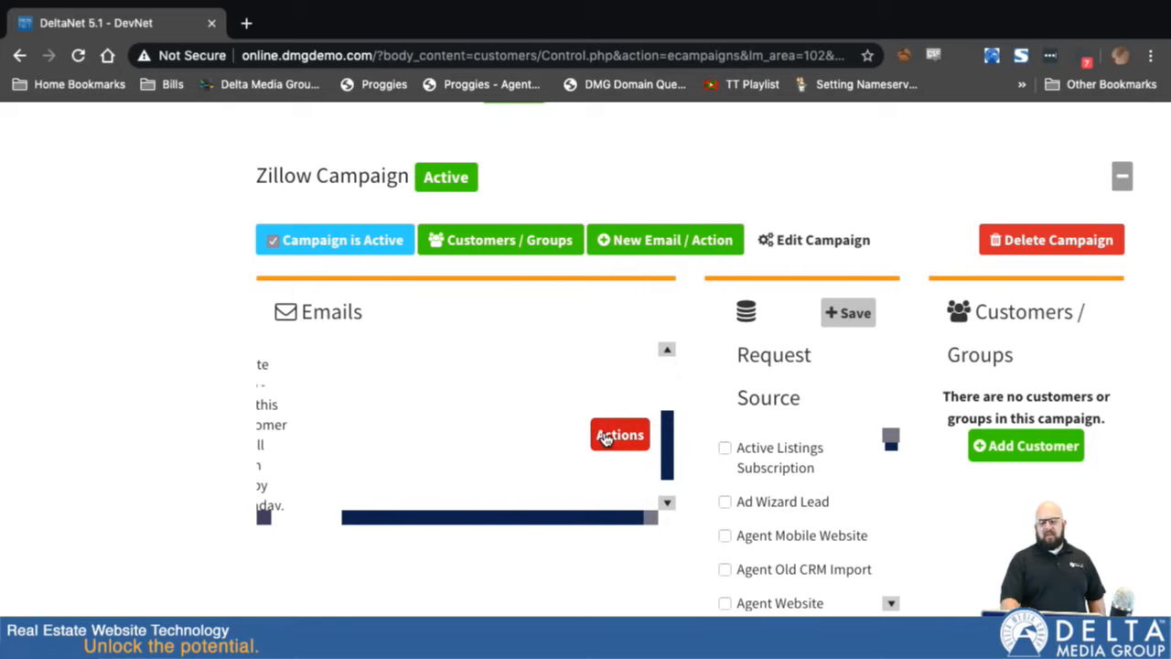
click(606, 439)
click(507, 229)
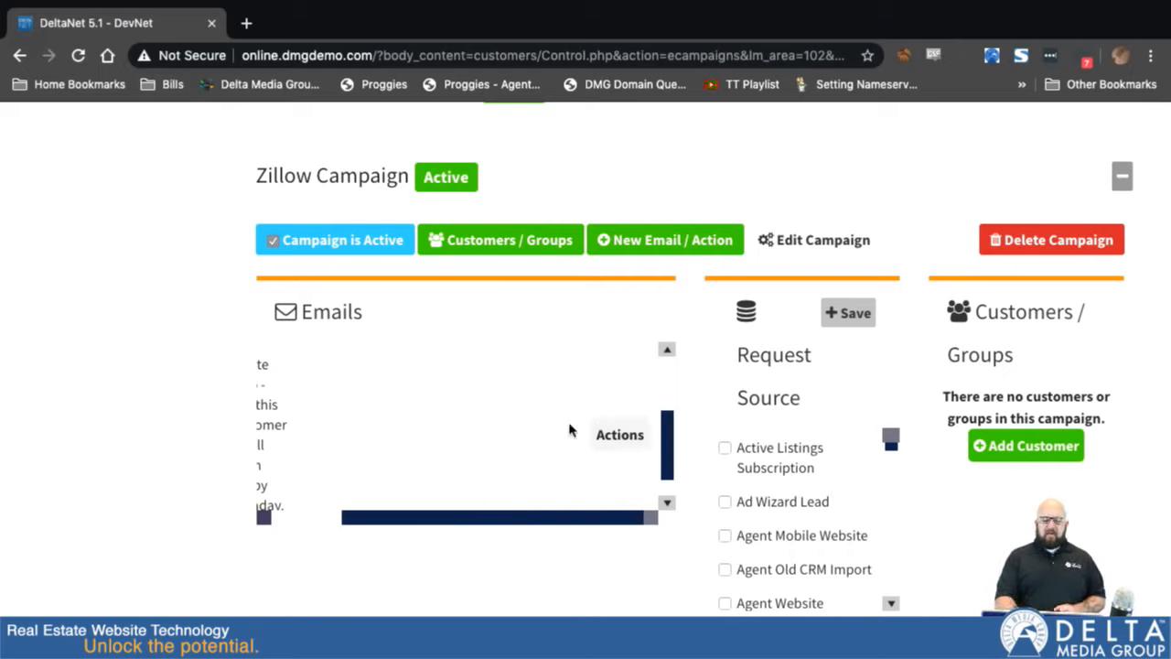
Open the Zillow Campaign's customer and group management and examine the groups and customers available to add.
click(500, 240)
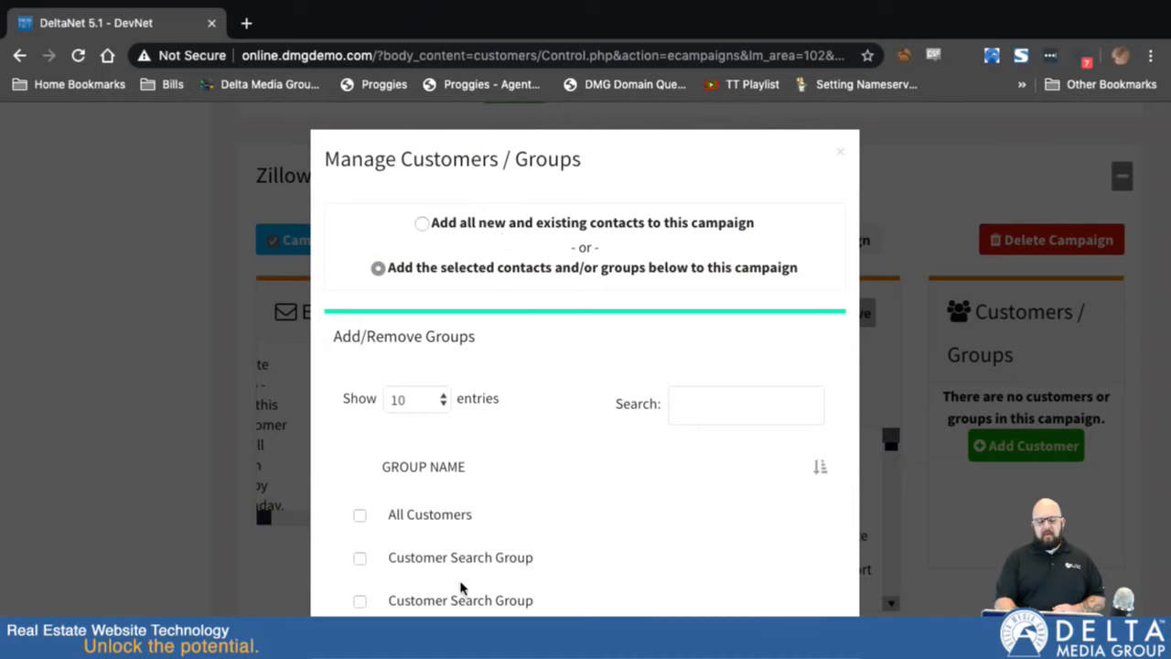
scroll(459, 588, down, 3)
scroll(459, 588, up, 1)
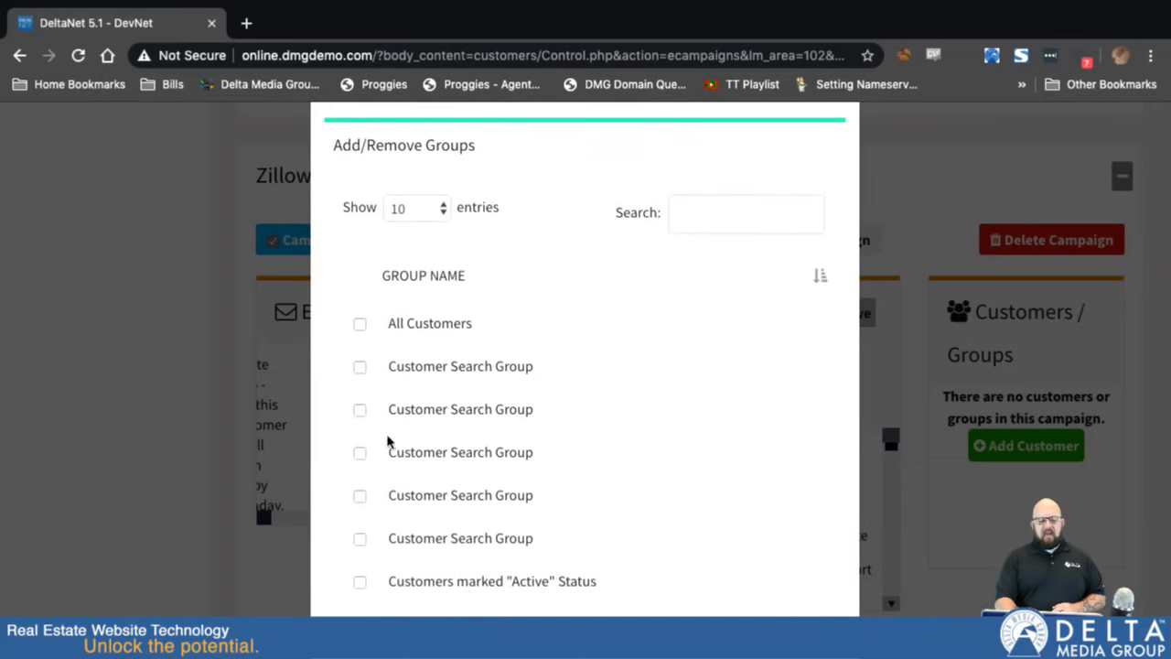
scroll(405, 448, down, 5)
scroll(411, 439, down, 1)
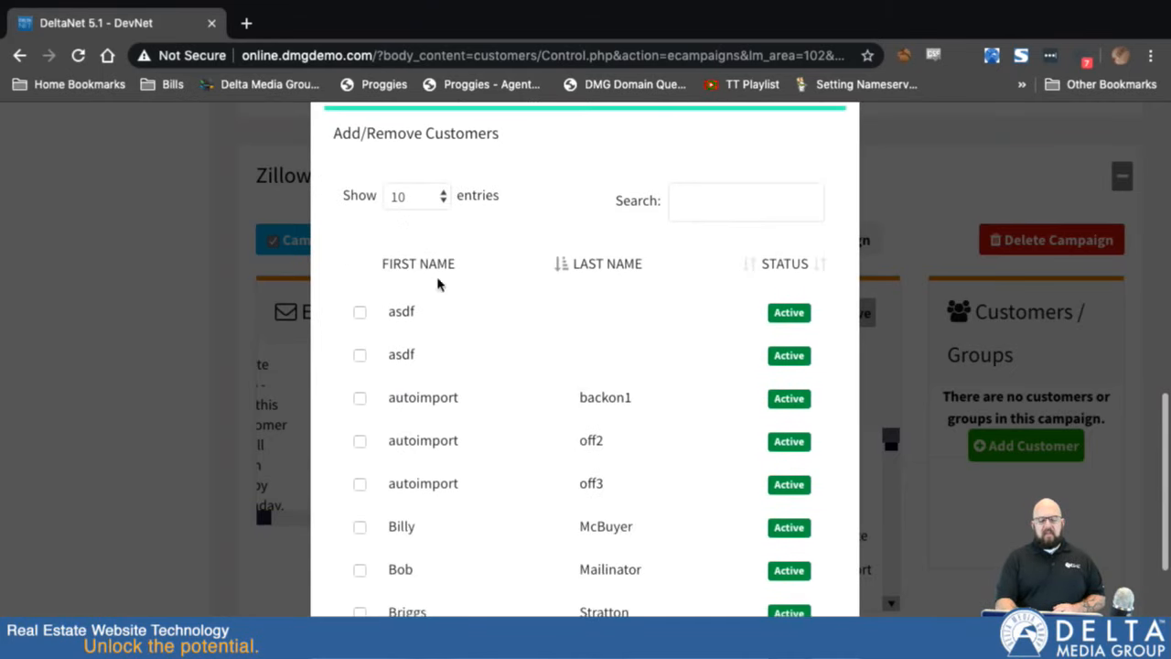
scroll(448, 540, down, 2)
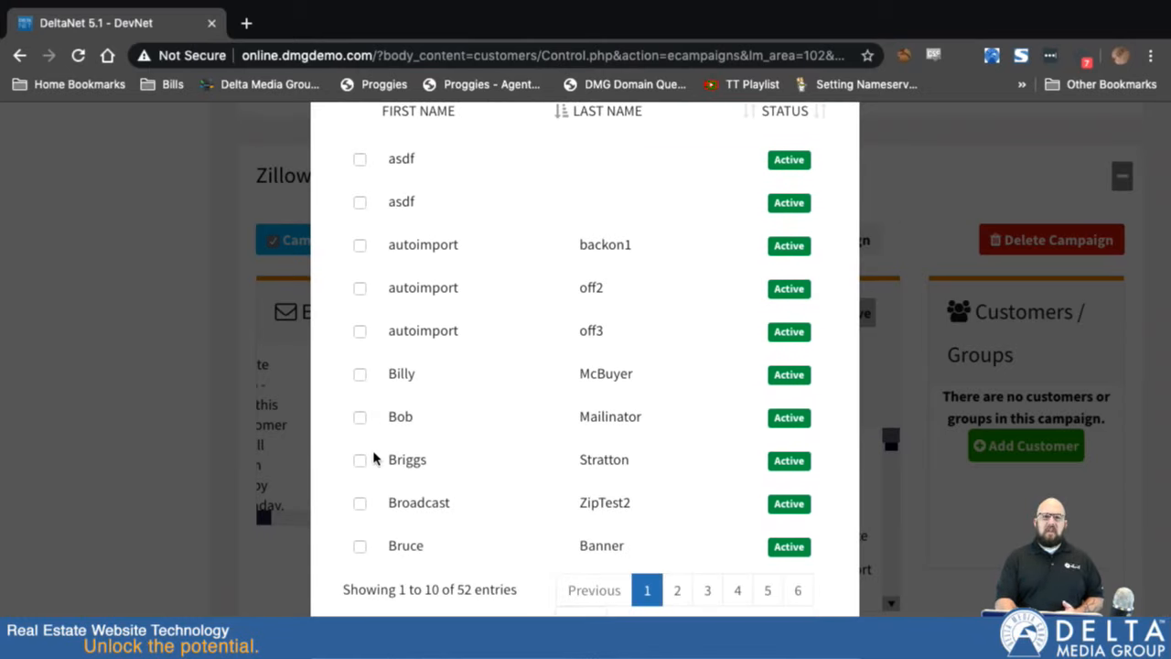
scroll(419, 358, up, 3)
scroll(419, 358, up, 5)
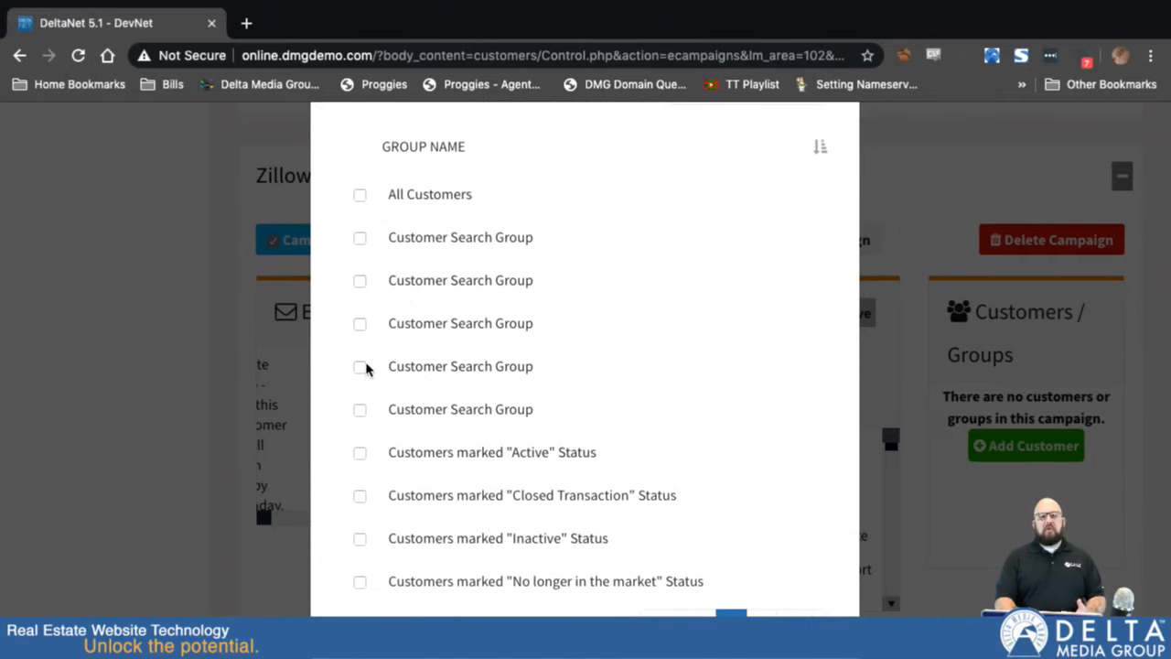
scroll(363, 366, down, 1)
scroll(439, 457, down, 1)
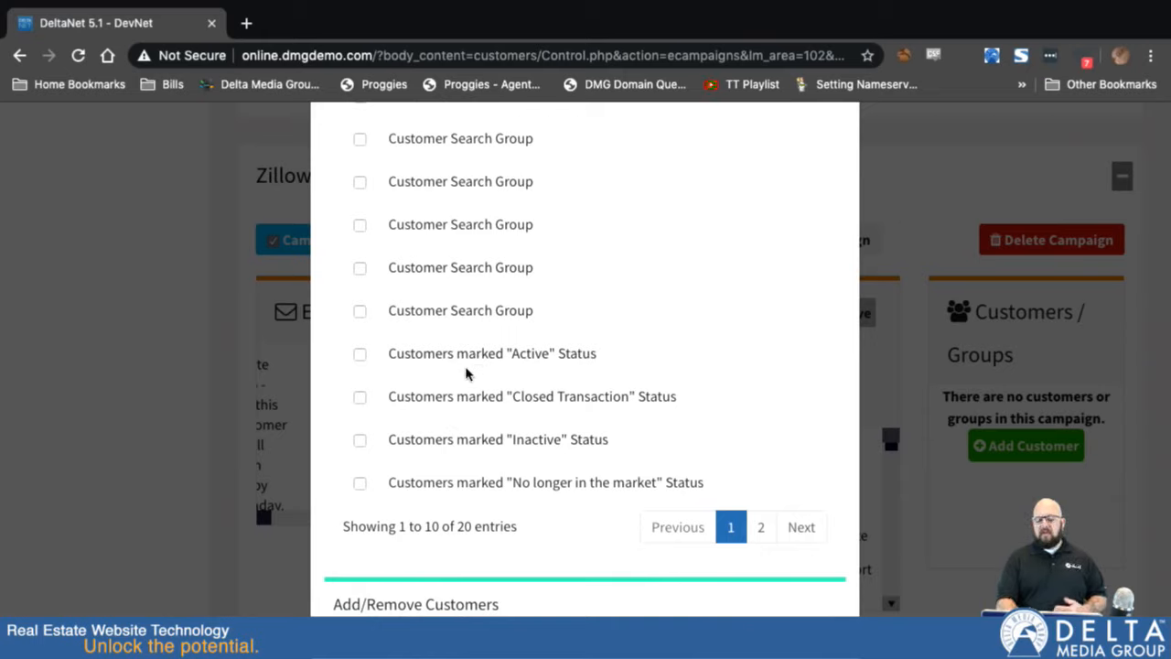
Select the customer groups marked "Active" and "Closed Transaction" status for the campaign, and deselect the "Active" status group.
click(360, 355)
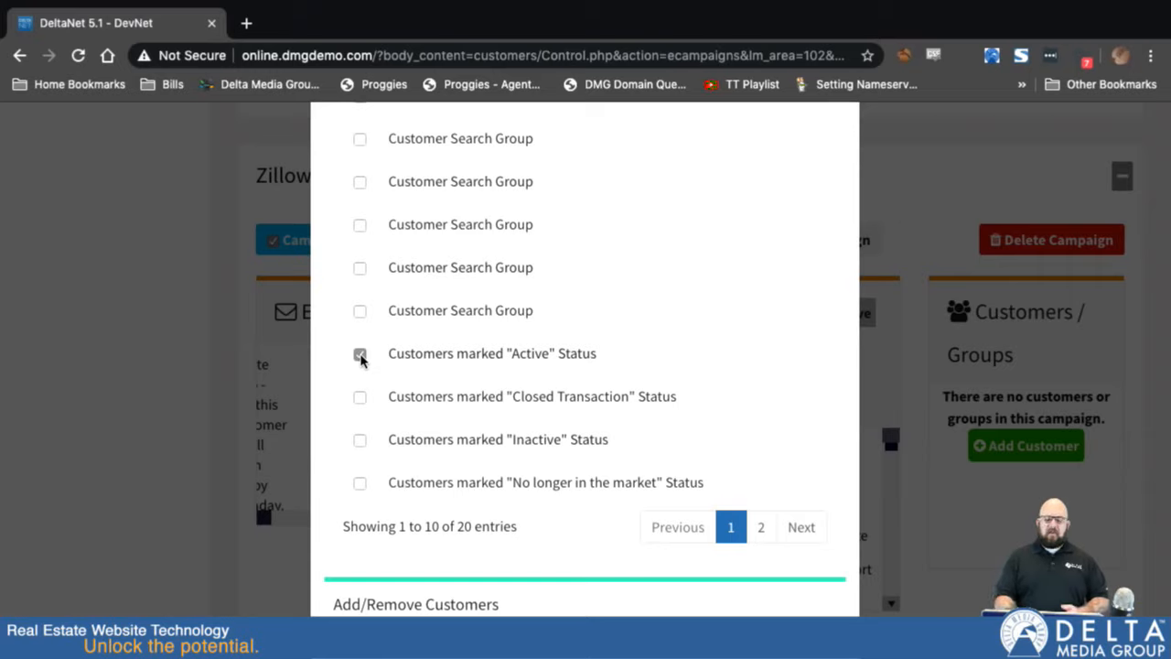
click(359, 398)
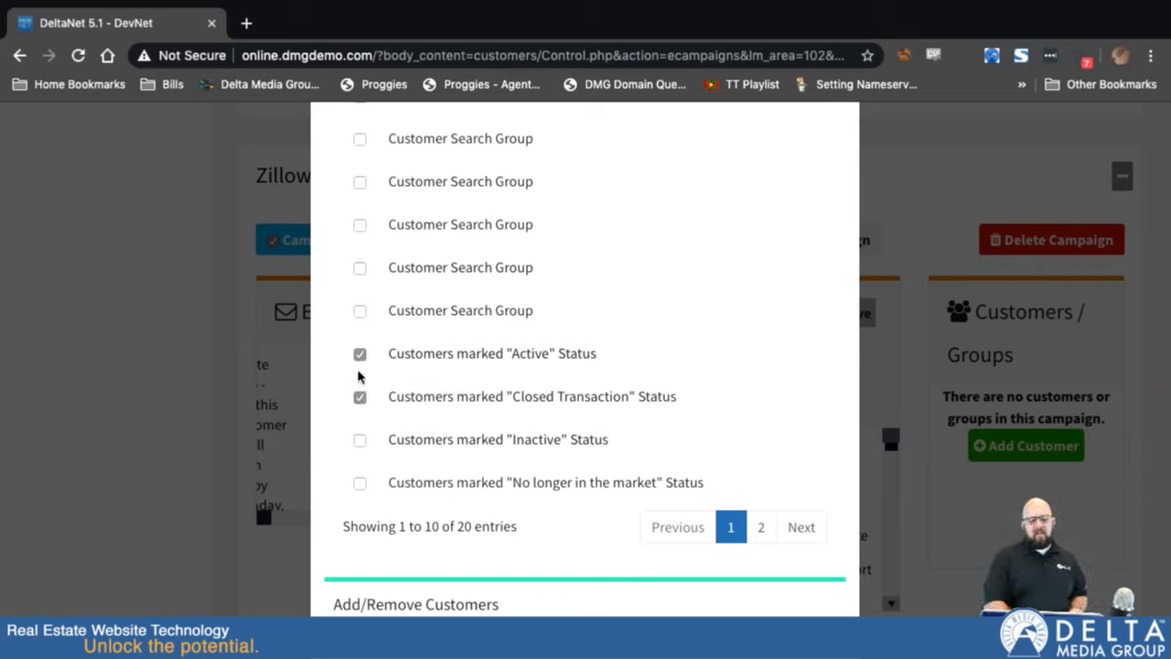
click(360, 354)
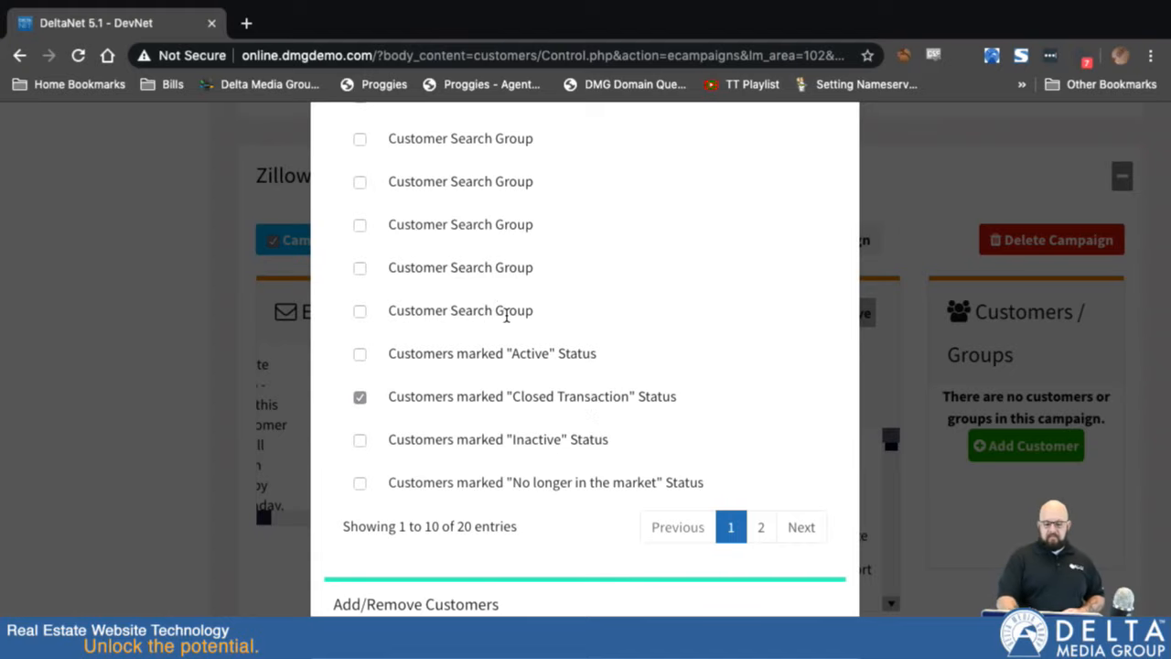
scroll(506, 315, up, 3)
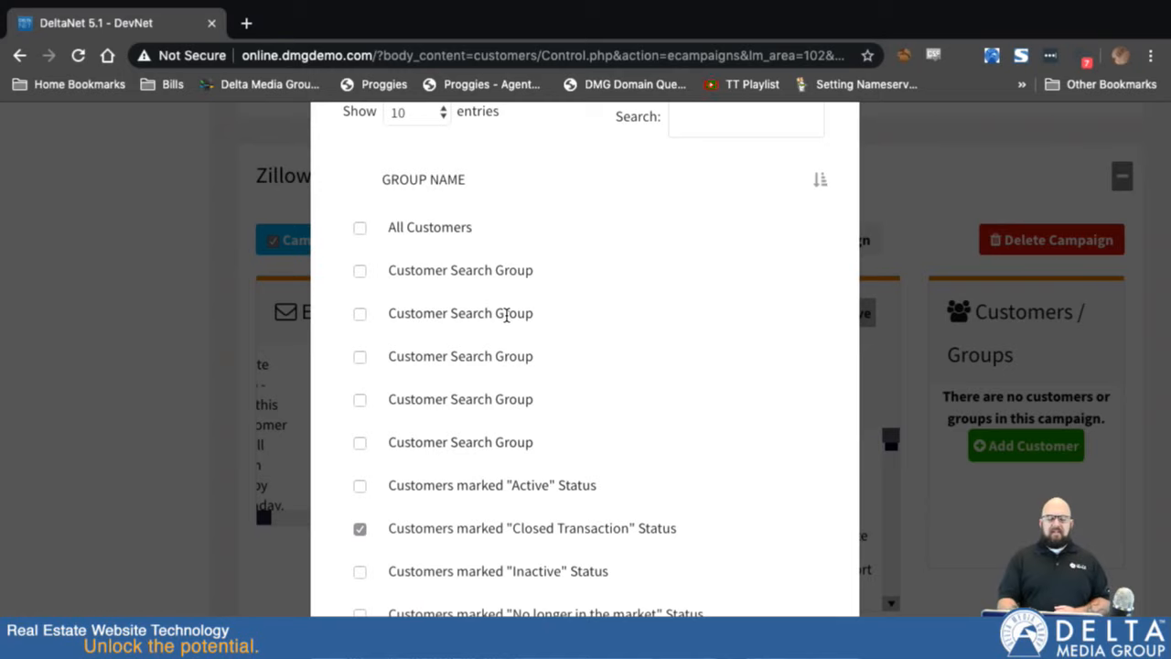
scroll(443, 230, up, 3)
scroll(443, 231, up, 2)
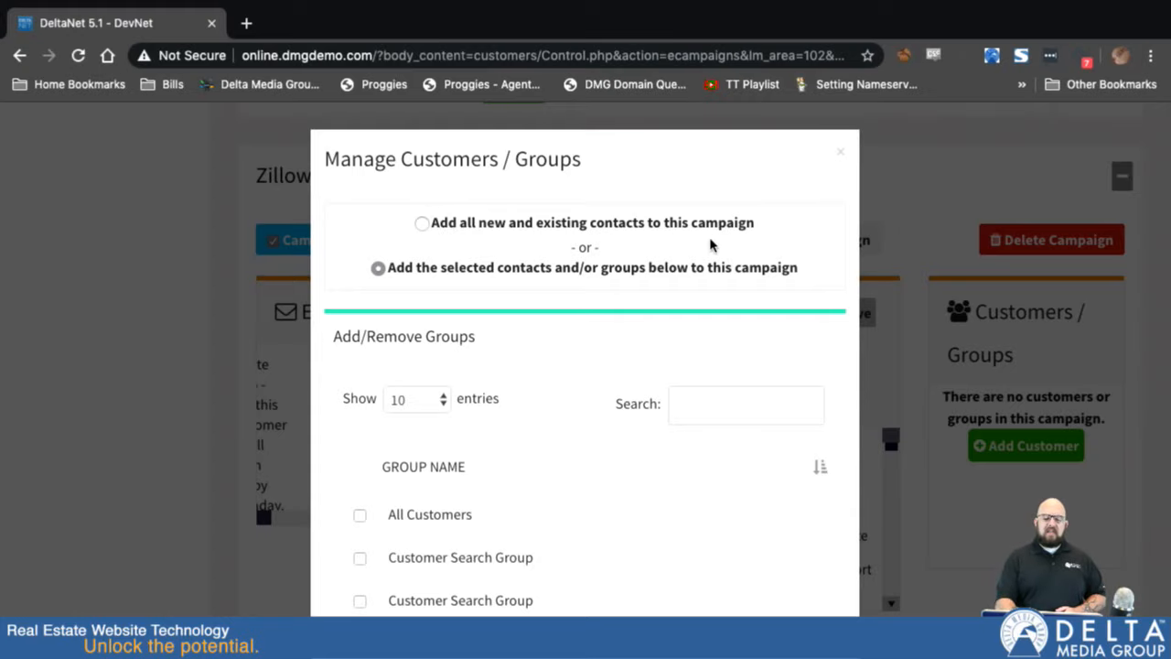
Try the option to add all new and existing contacts, and return to selected contacts and groups, leaving without saving.
click(422, 225)
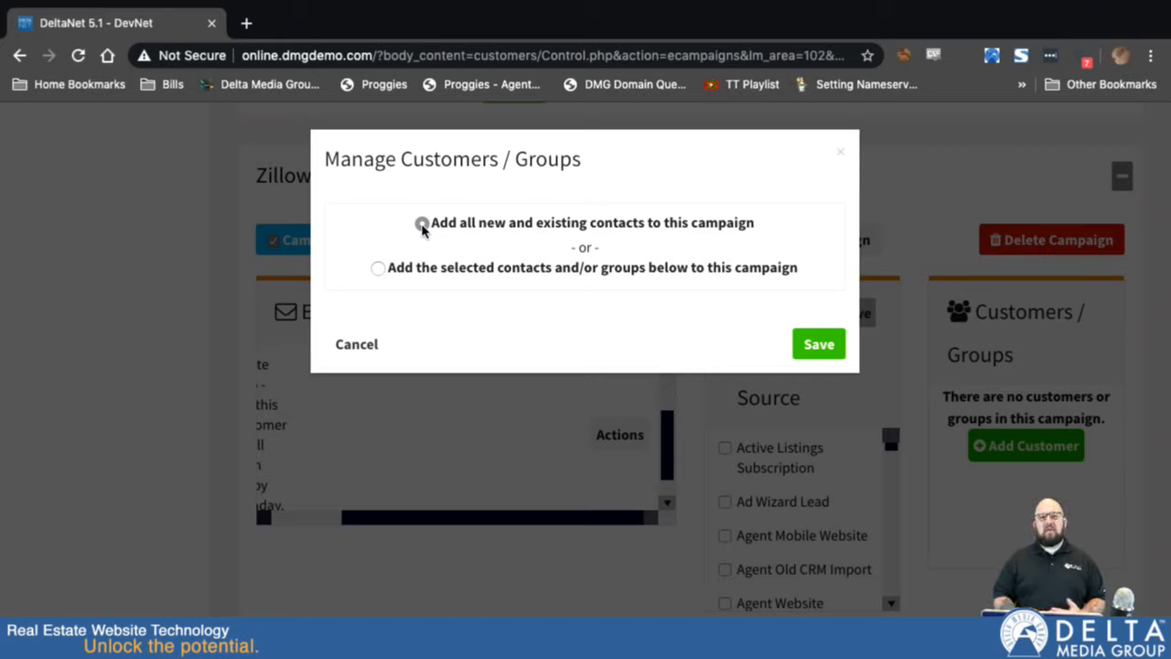
click(422, 224)
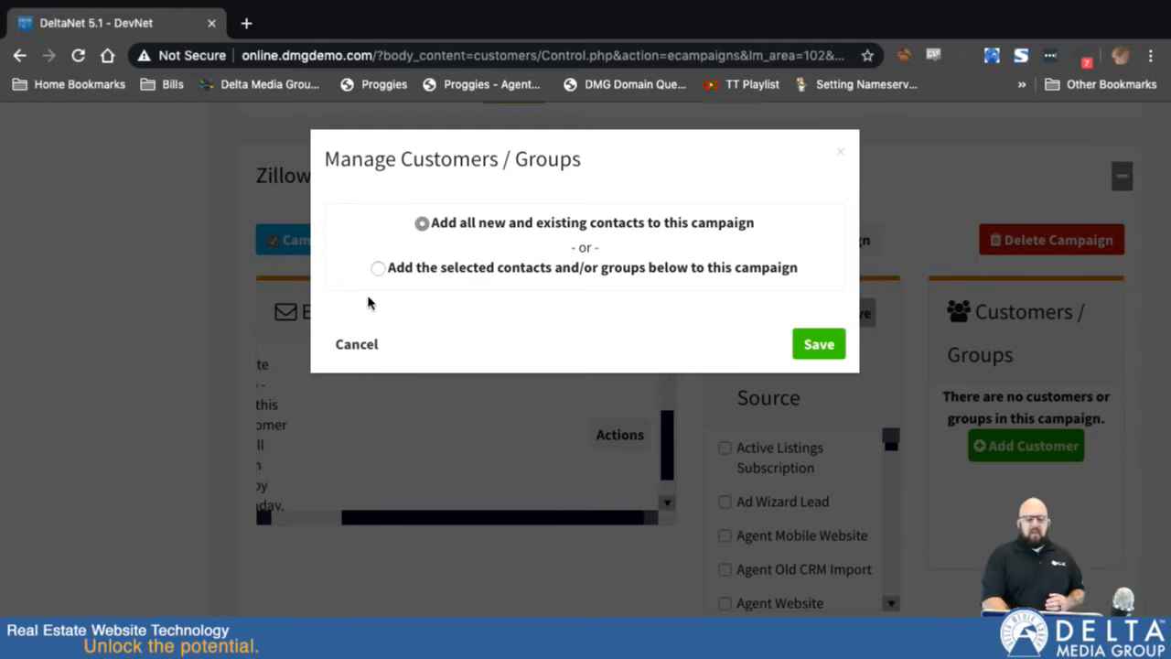
click(378, 269)
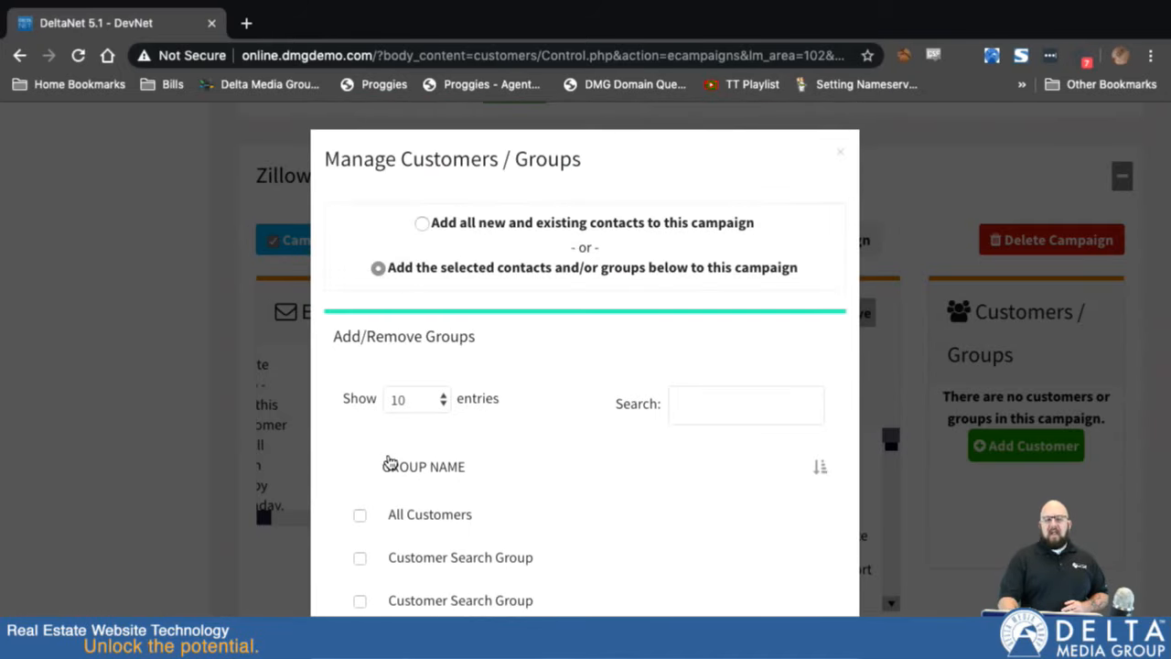
scroll(353, 518, down, 10)
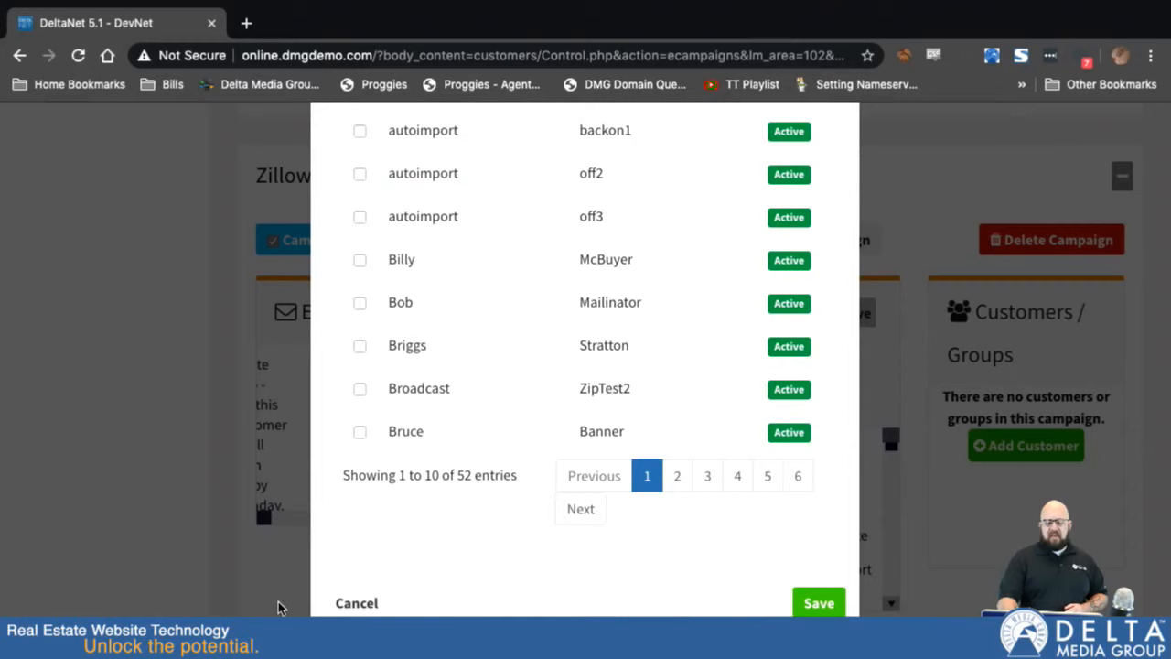
click(347, 601)
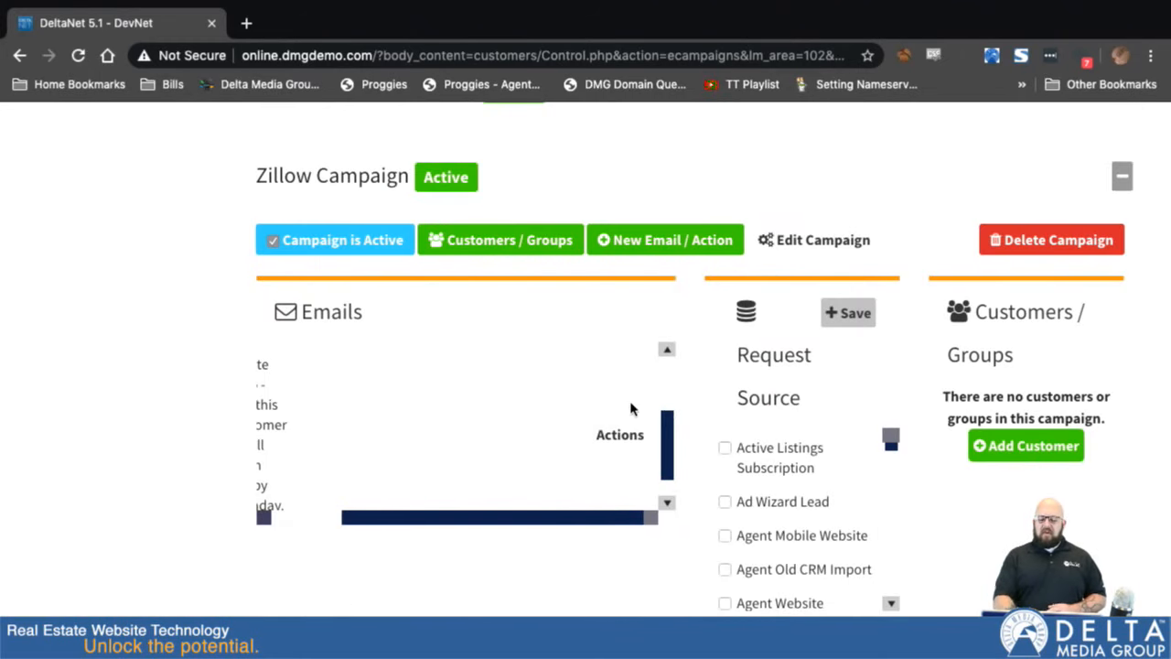
Select Company Mobile Website and Company Website as request sources of the Zillow Campaign, and deselect both again.
scroll(775, 557, down, 2)
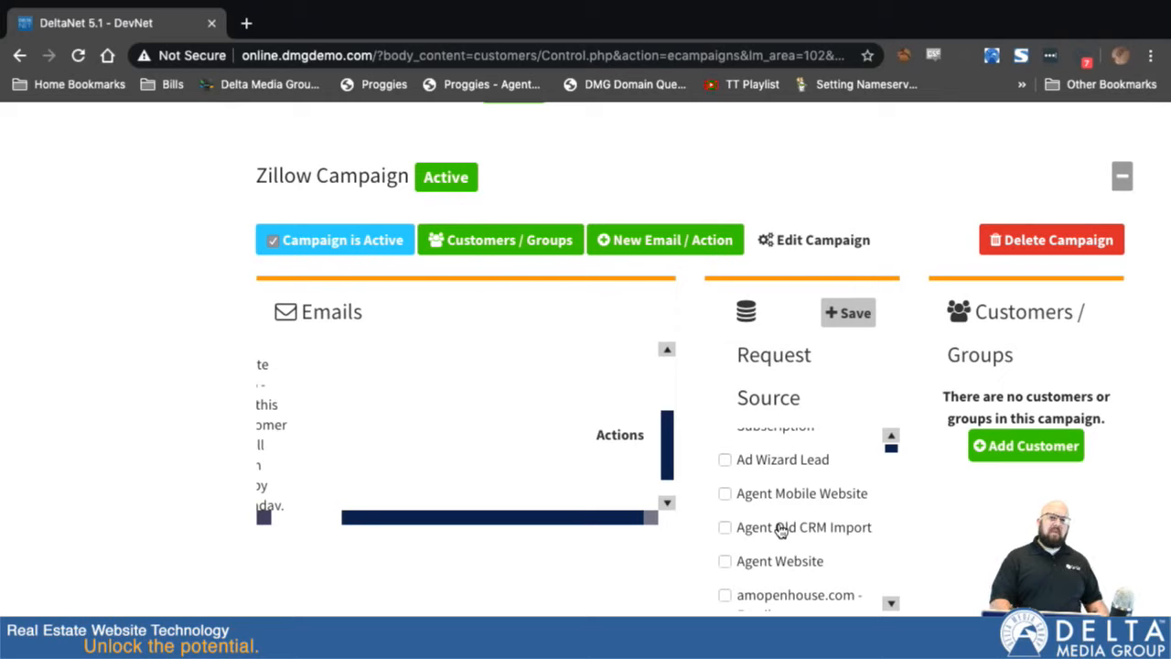
scroll(780, 531, up, 1)
scroll(781, 530, down, 4)
scroll(780, 530, down, 5)
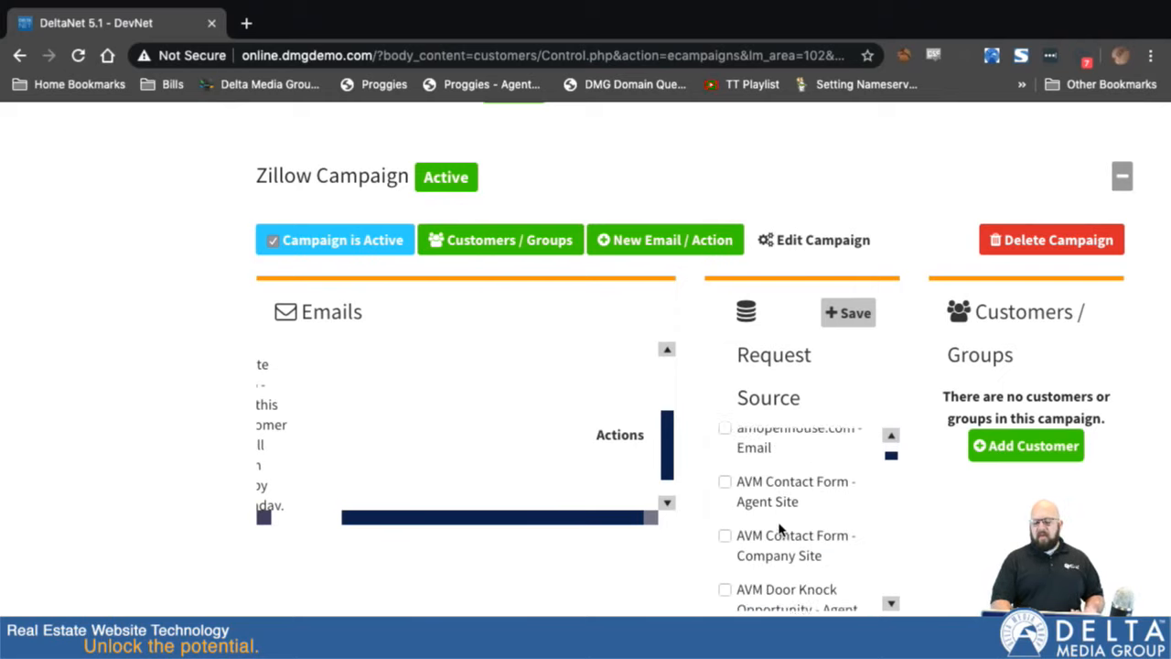
scroll(781, 531, down, 10)
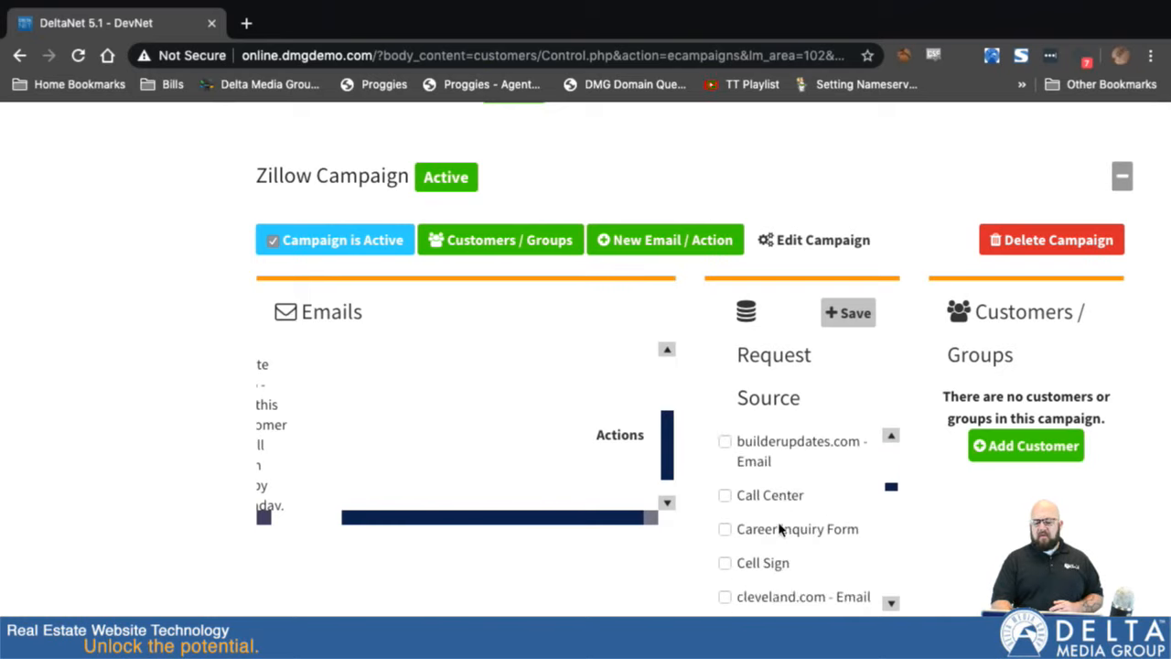
scroll(780, 530, down, 4)
scroll(777, 530, up, 1)
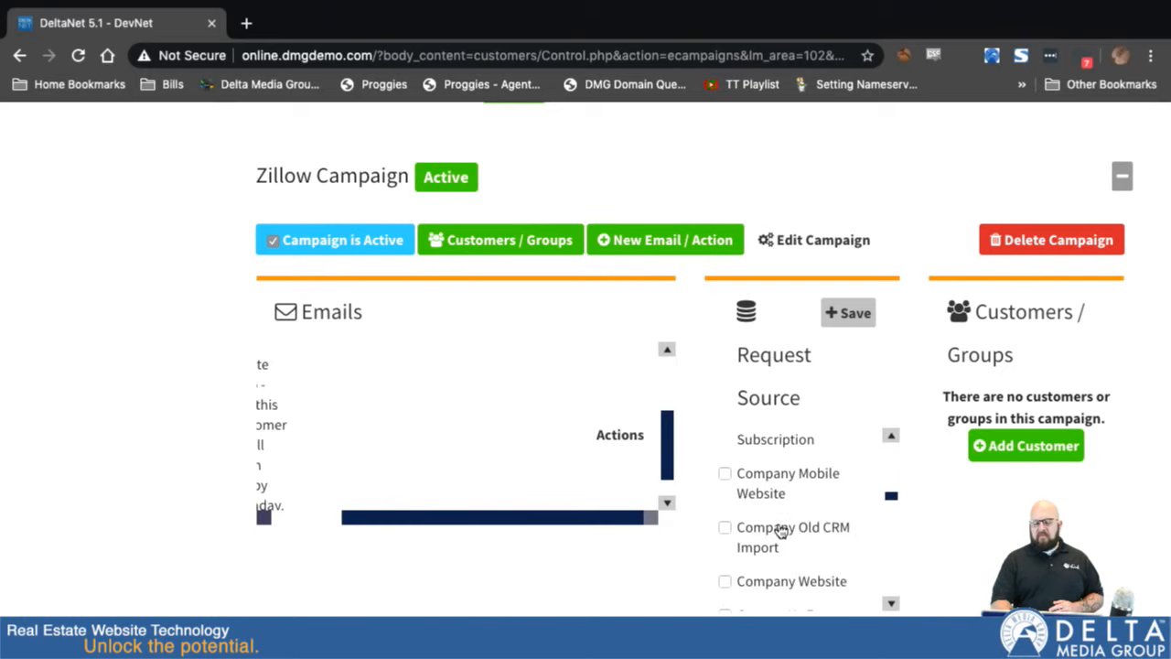
click(723, 473)
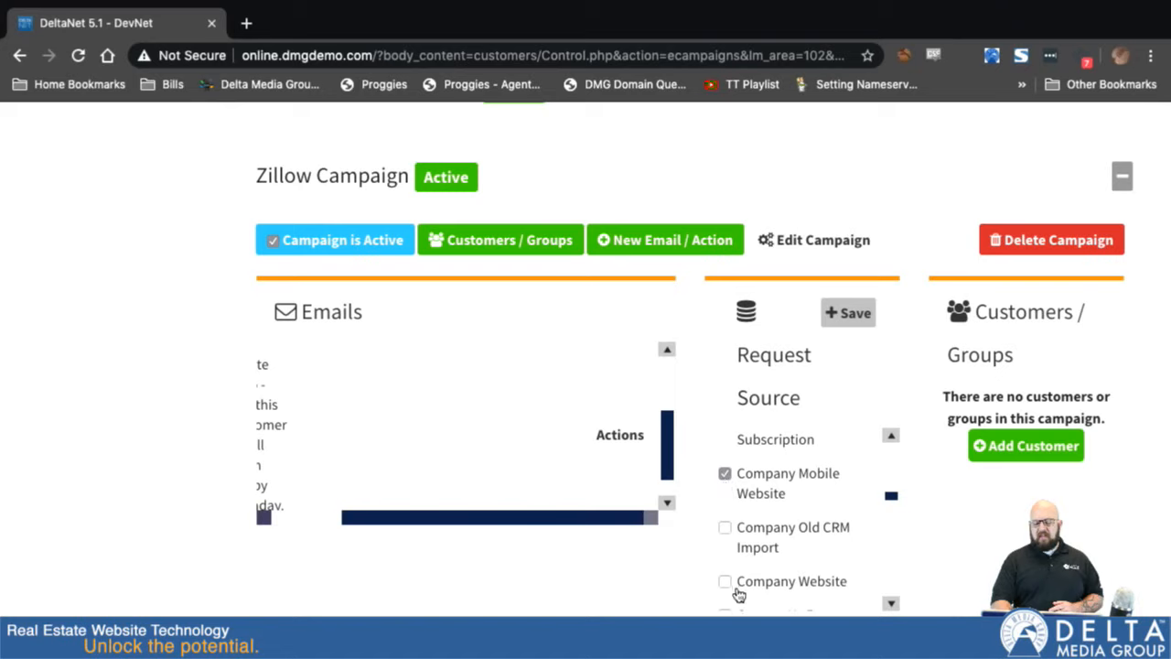
click(725, 581)
scroll(792, 561, down, 2)
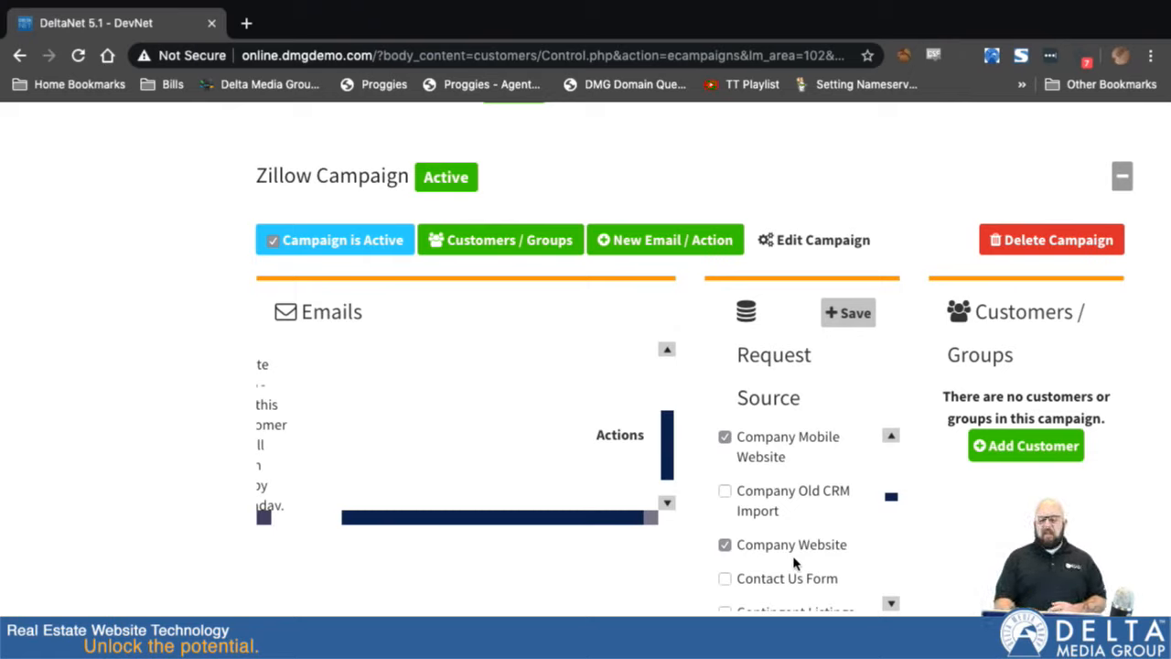
click(725, 544)
click(724, 436)
scroll(759, 494, up, 1)
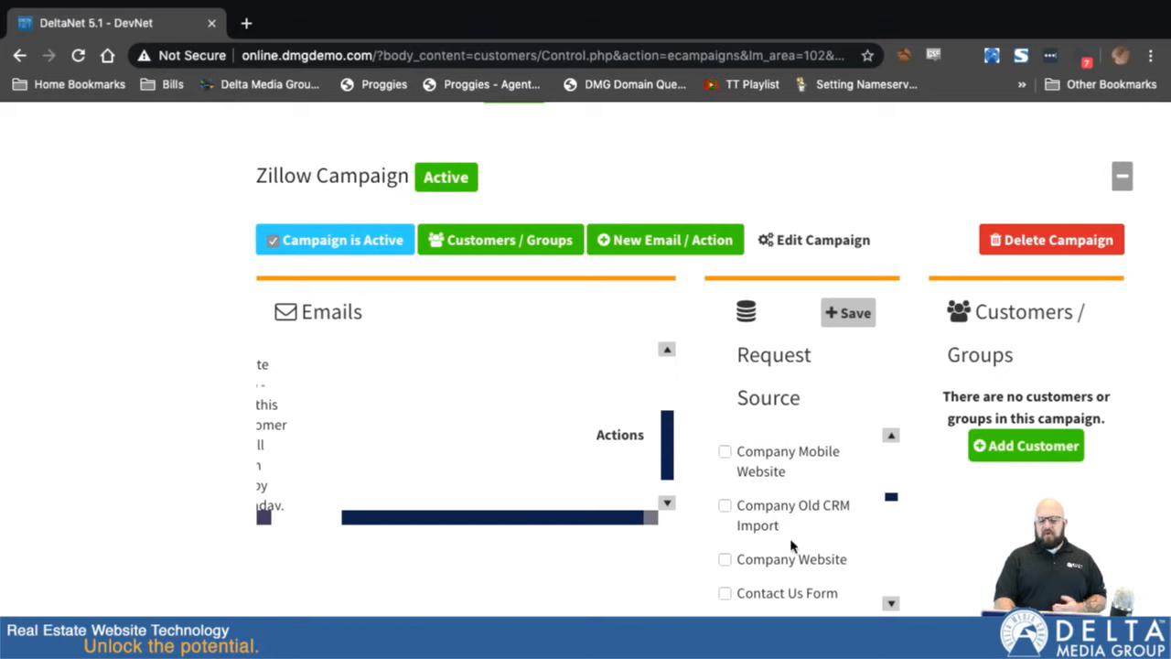
Select Trulia (ZTC) and Zillow Group (ZTC) as the Zillow Campaign's request sources and save them.
scroll(792, 546, down, 15)
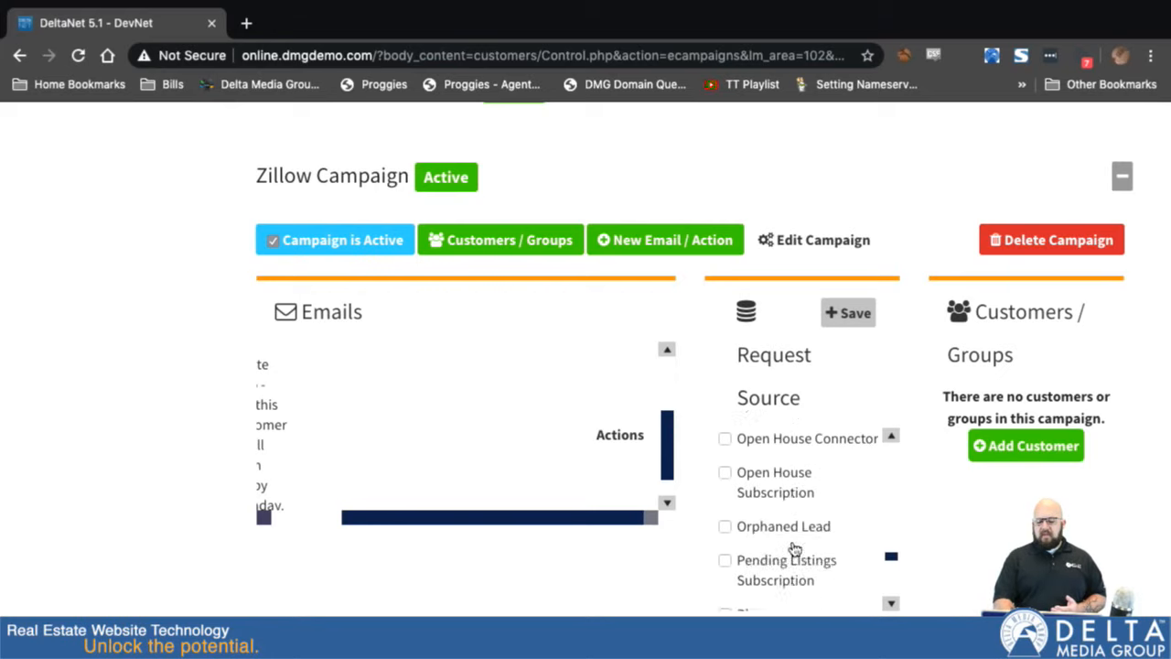
scroll(794, 547, down, 15)
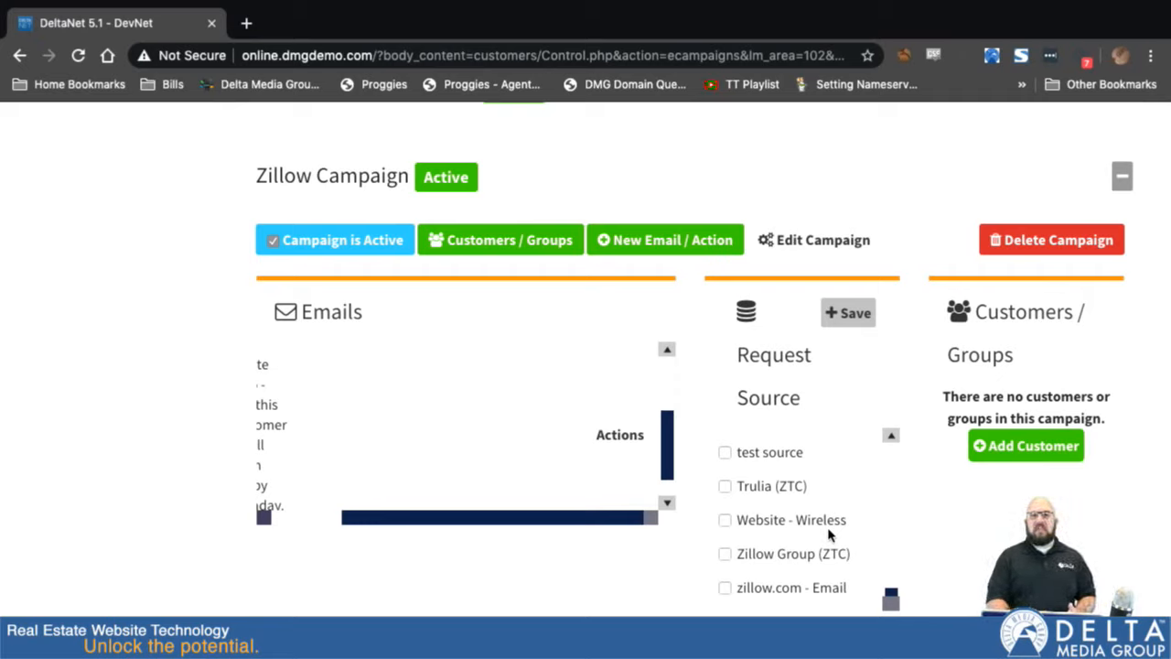
click(725, 486)
click(725, 554)
click(848, 318)
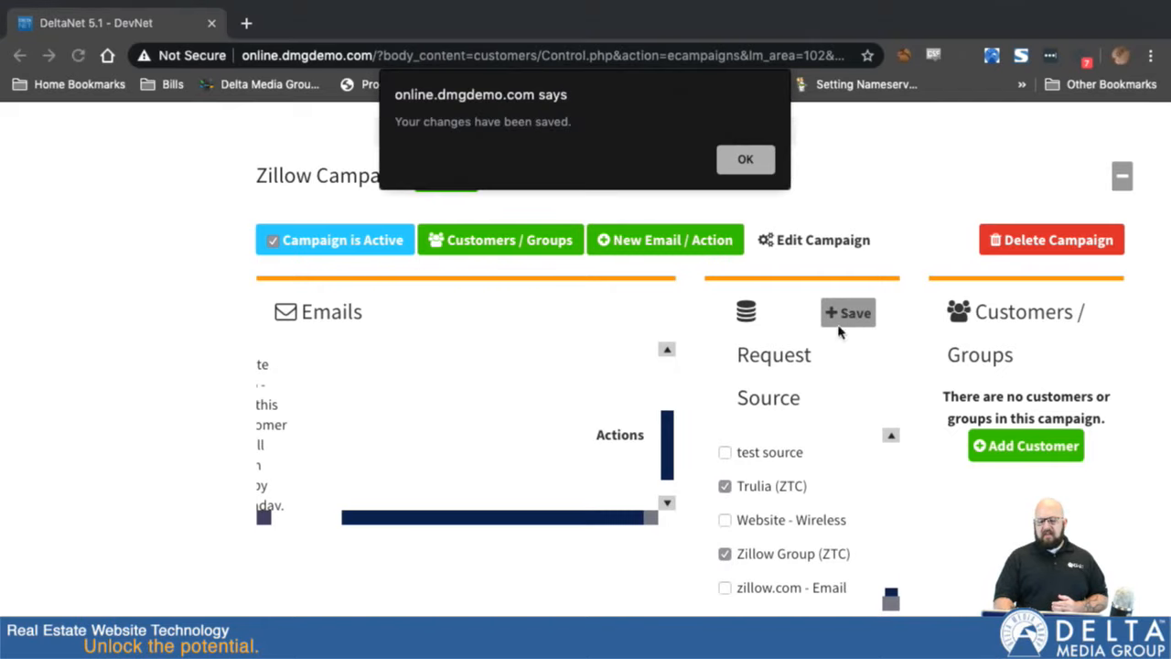
click(740, 159)
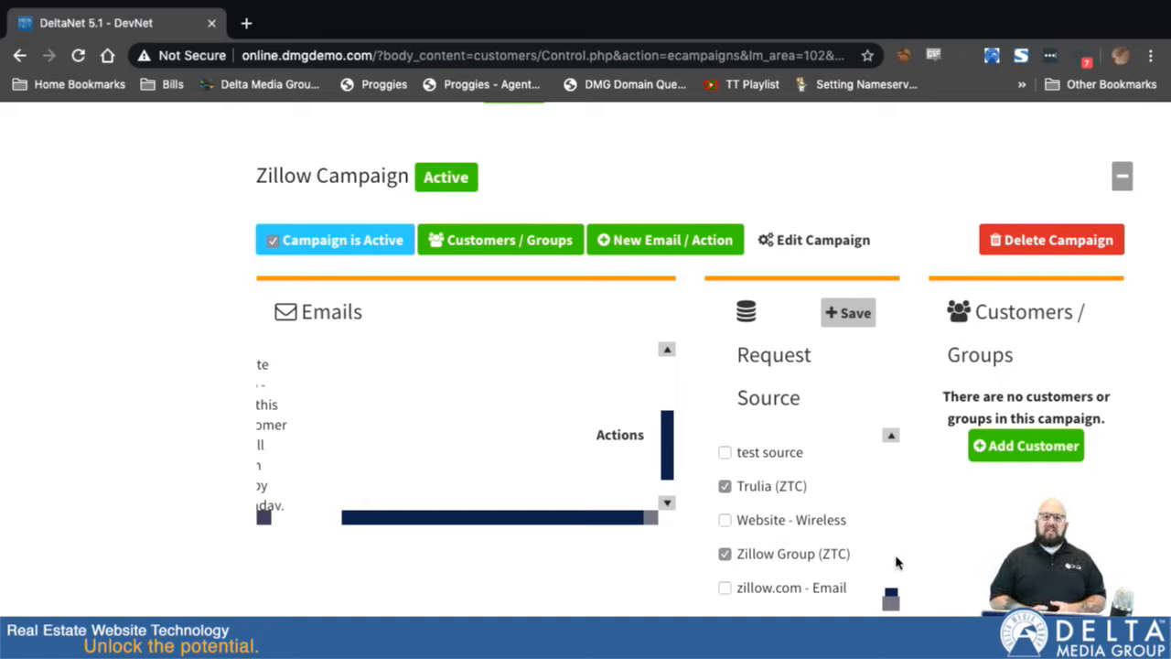
scroll(449, 424, left, 5)
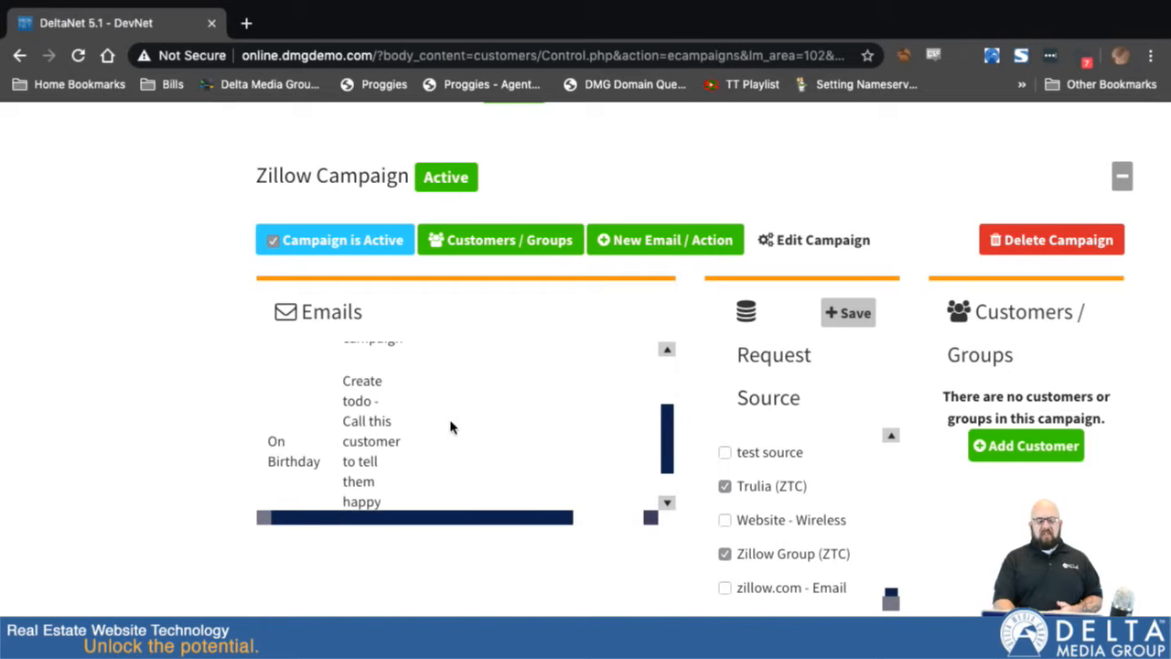
scroll(450, 426, up, 3)
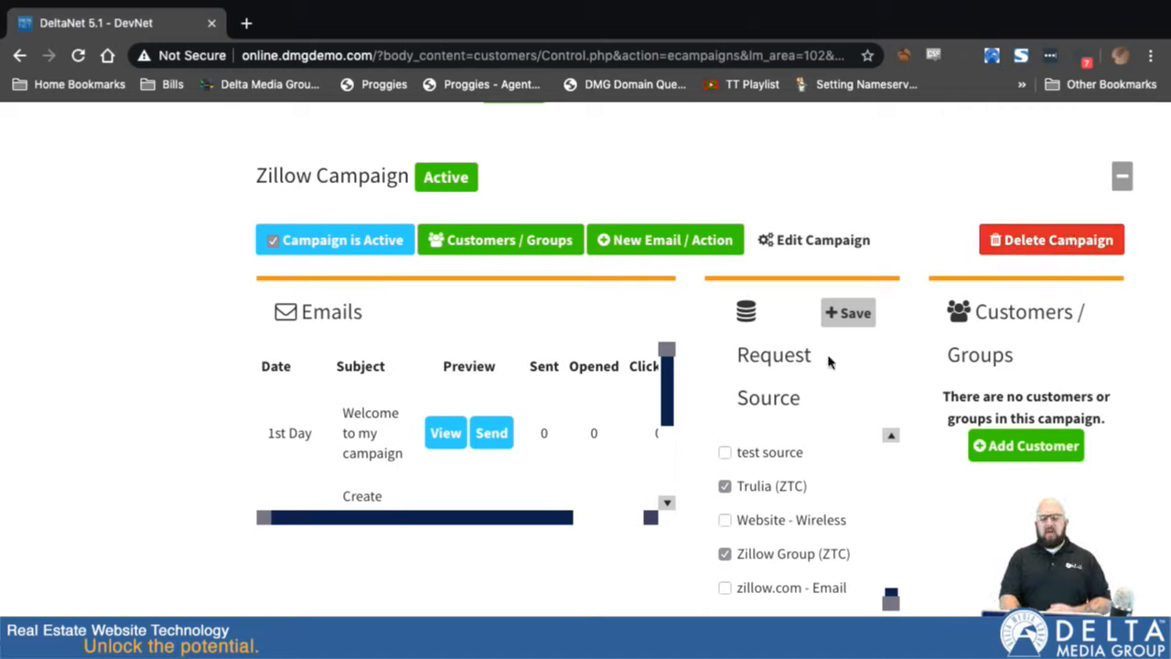
scroll(705, 452, down, 2)
scroll(698, 460, up, 5)
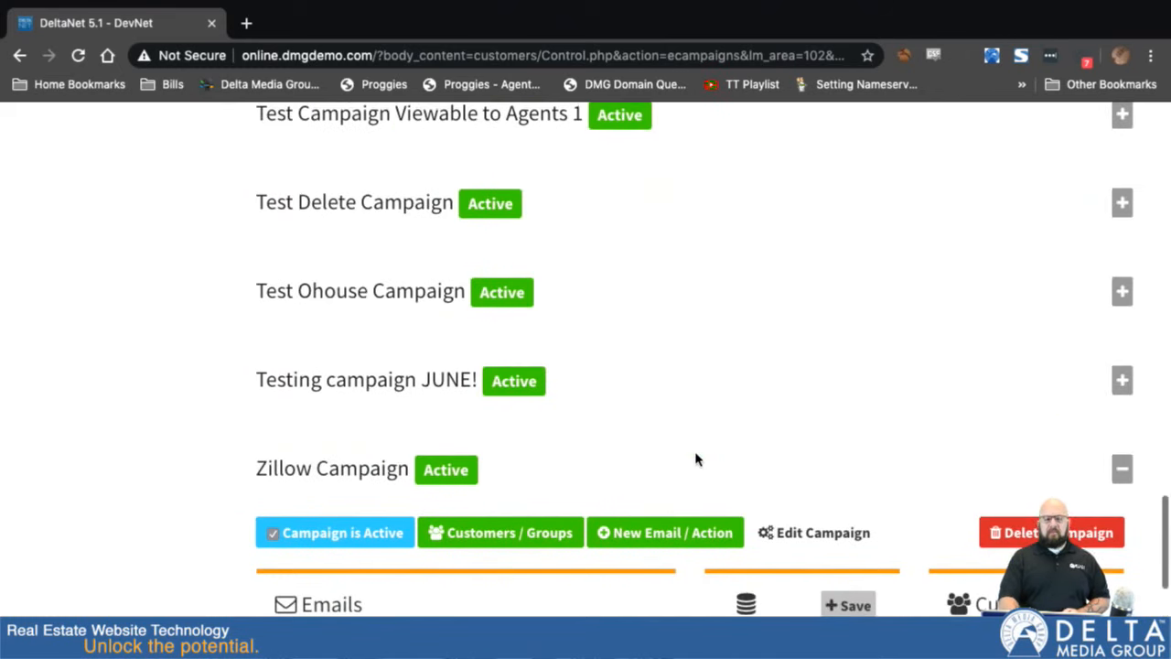
scroll(698, 458, down, 2)
click(1122, 351)
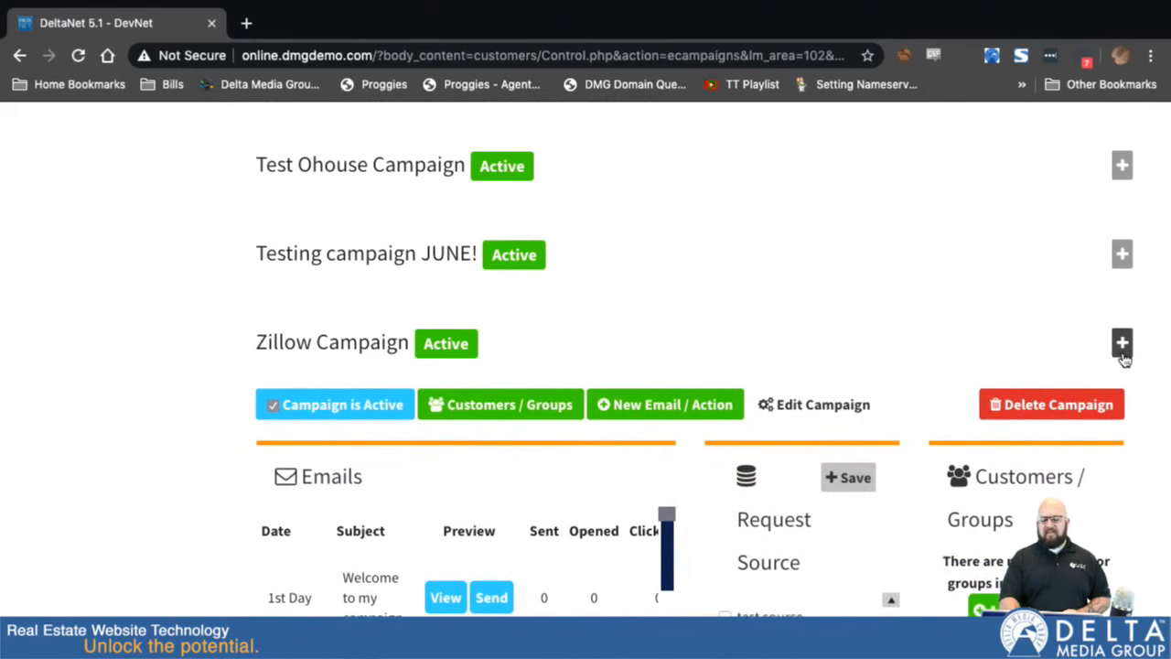
Review the list of campaigns and highlight the "(System Campaign)" label of the Holidays campaign.
scroll(745, 325, up, 2)
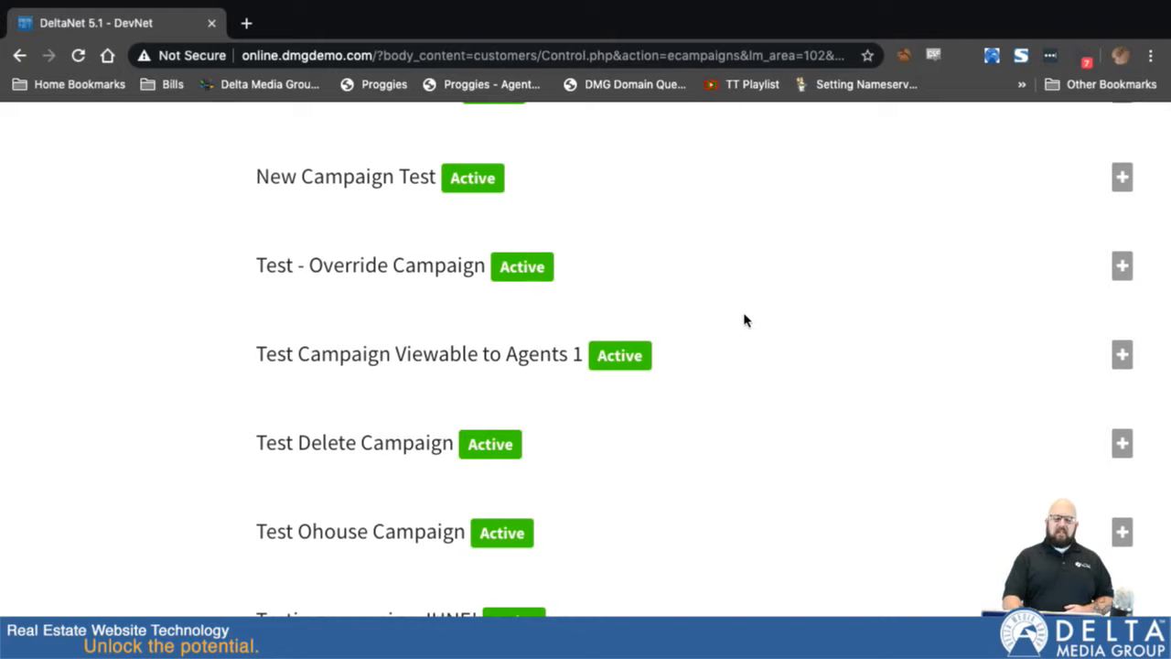
scroll(746, 320, up, 5)
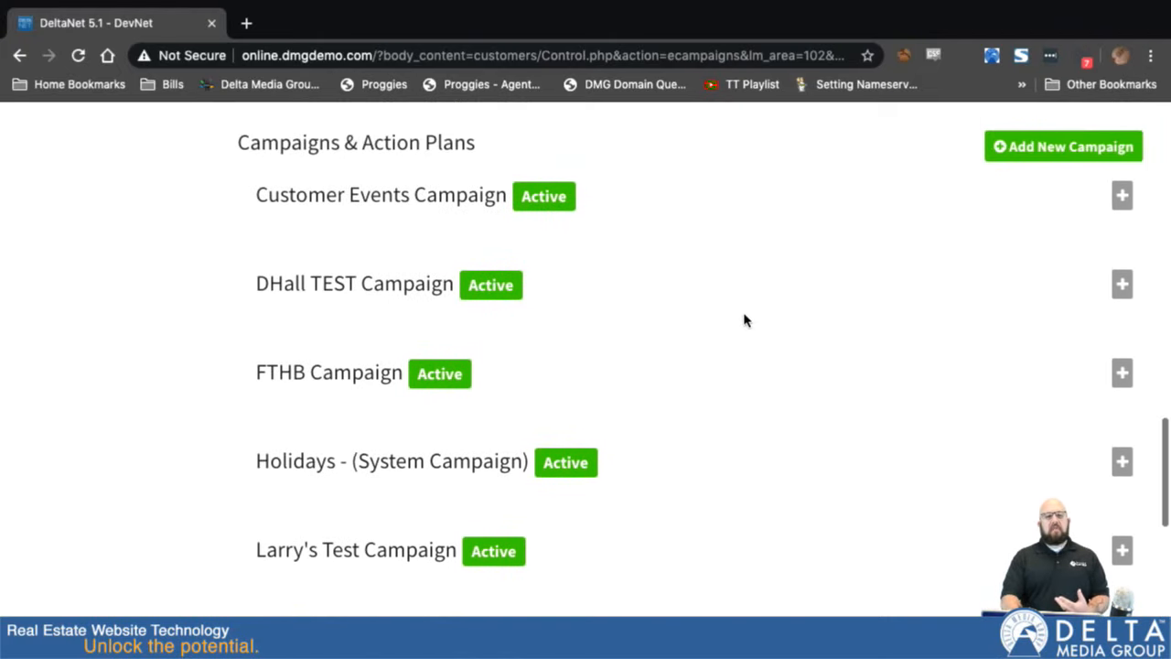
scroll(745, 320, down, 2)
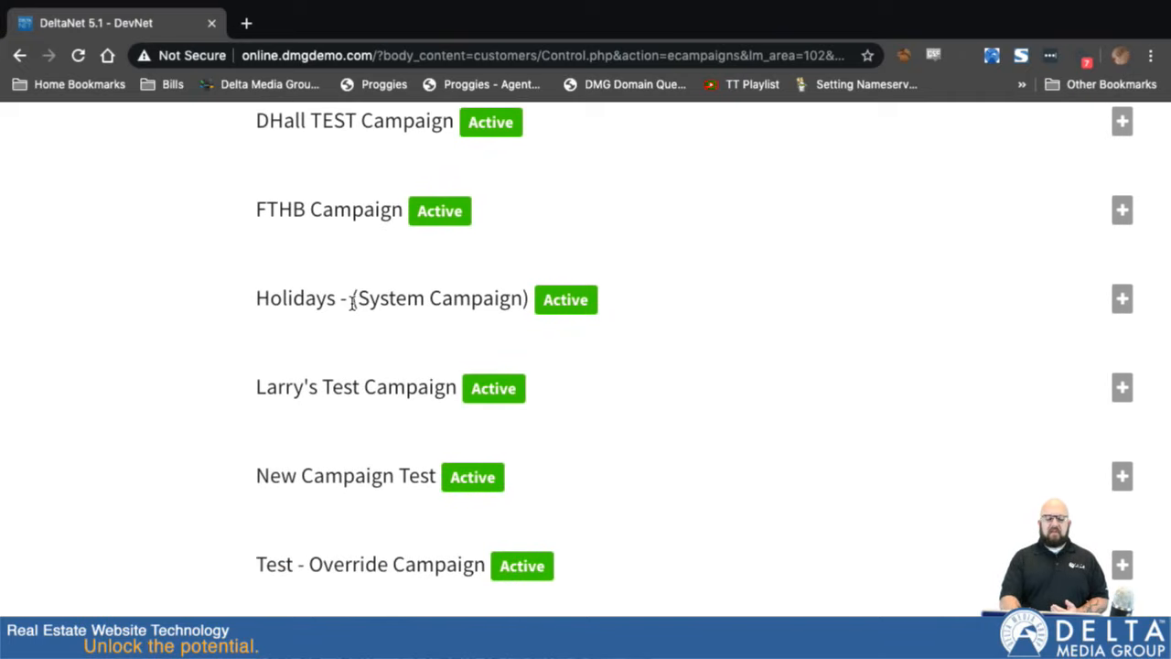
drag(353, 300, 525, 310)
click(528, 311)
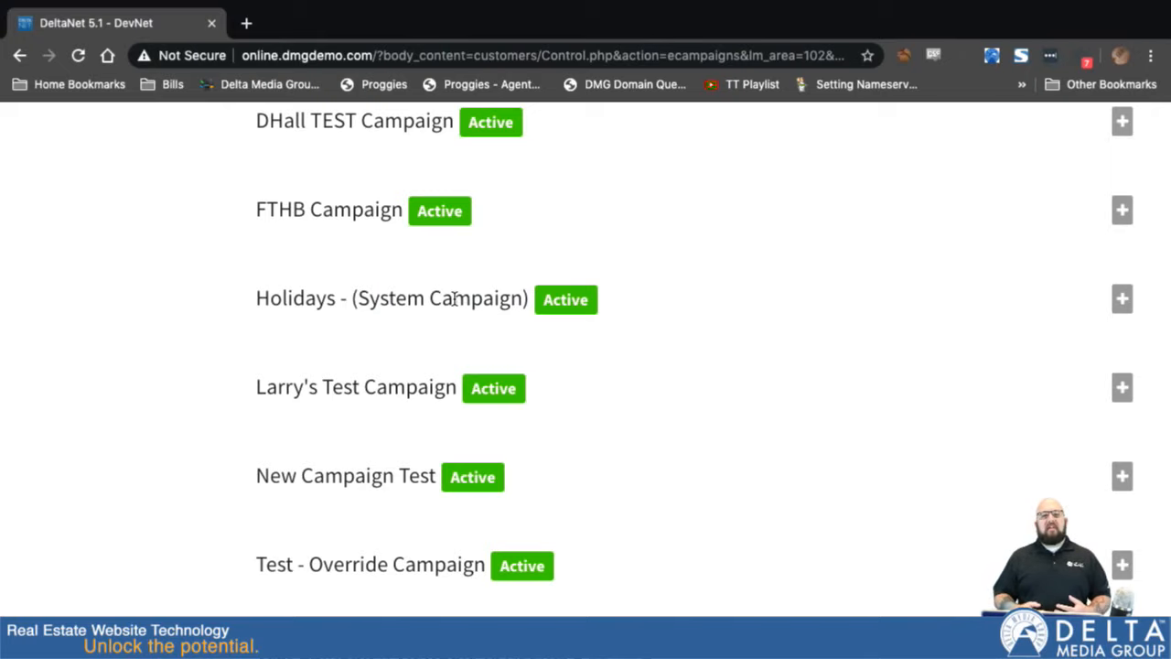
Expand the Holidays system campaign and review its scheduled emails with their dates and subjects.
click(1122, 298)
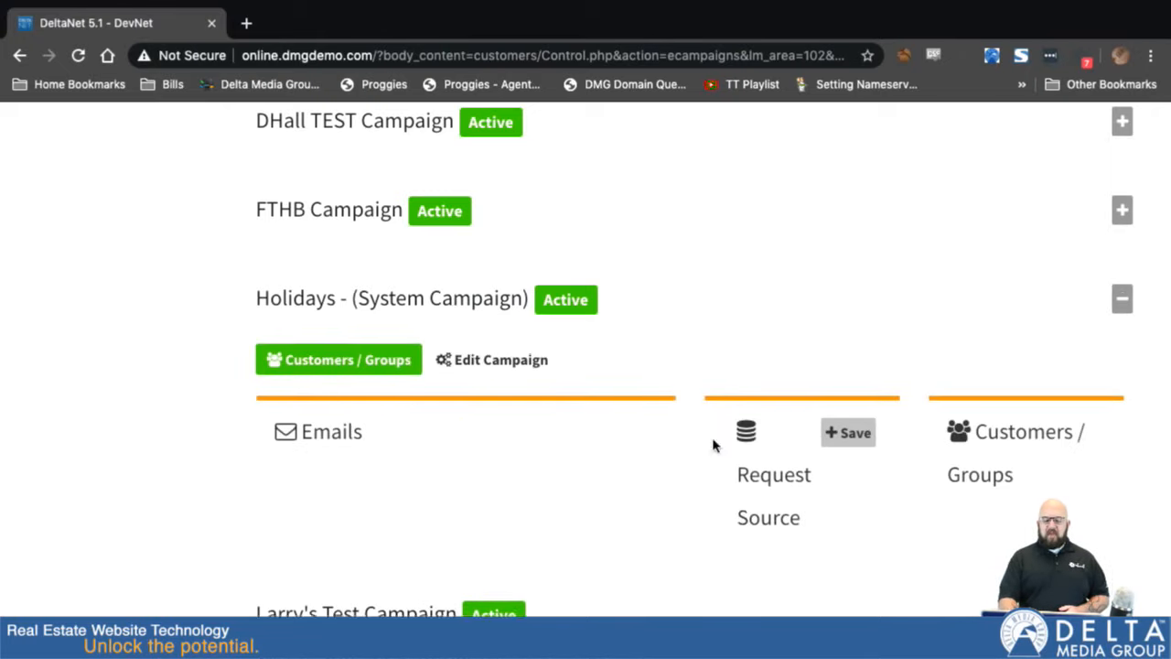
scroll(658, 451, down, 2)
scroll(510, 369, down, 5)
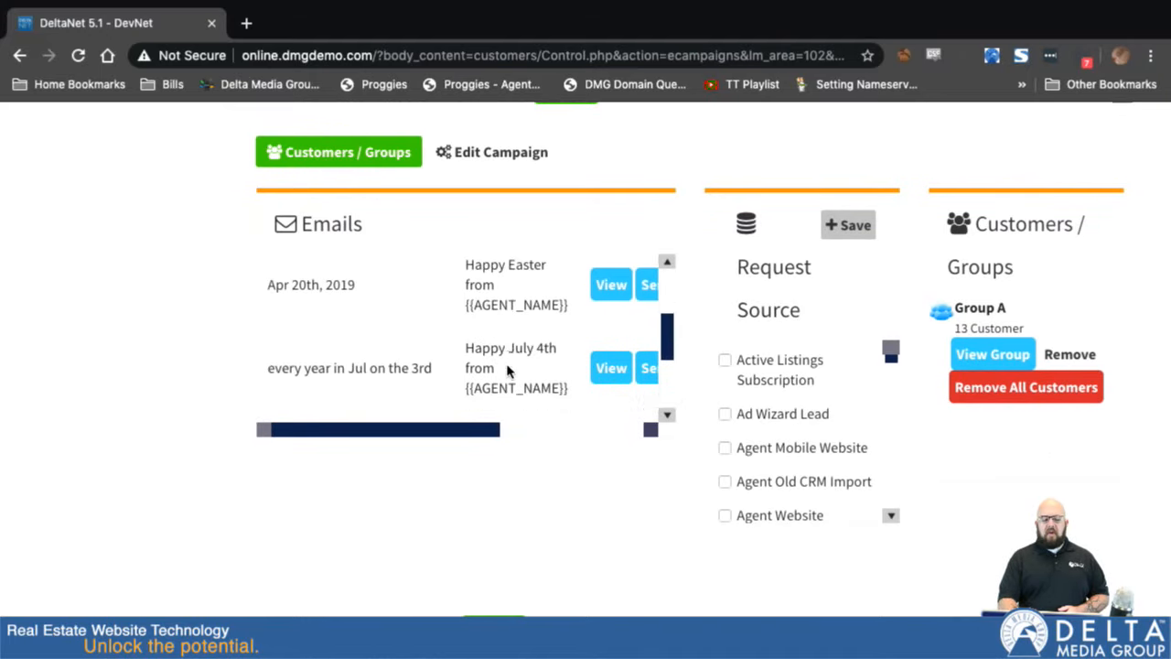
scroll(507, 370, down, 1)
scroll(510, 369, up, 2)
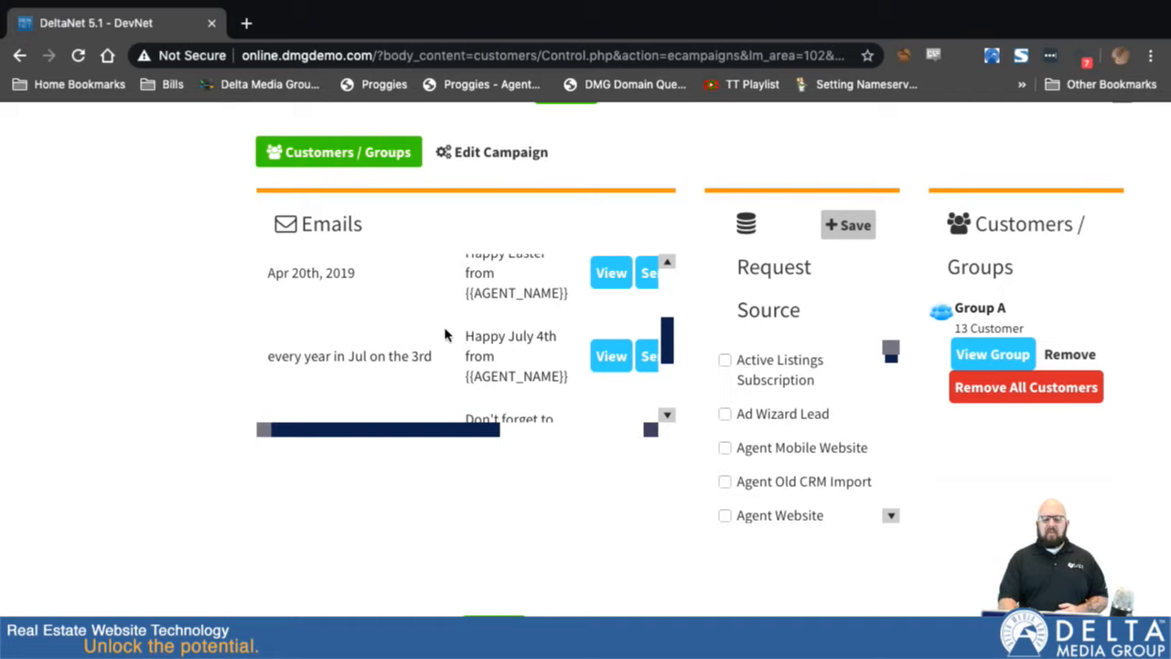
scroll(430, 365, down, 2)
scroll(426, 374, up, 4)
View the available actions for the "Do Not Forget to Spring Your Clocks Forward" email, close them and collapse the Holidays campaign.
scroll(427, 373, right, 5)
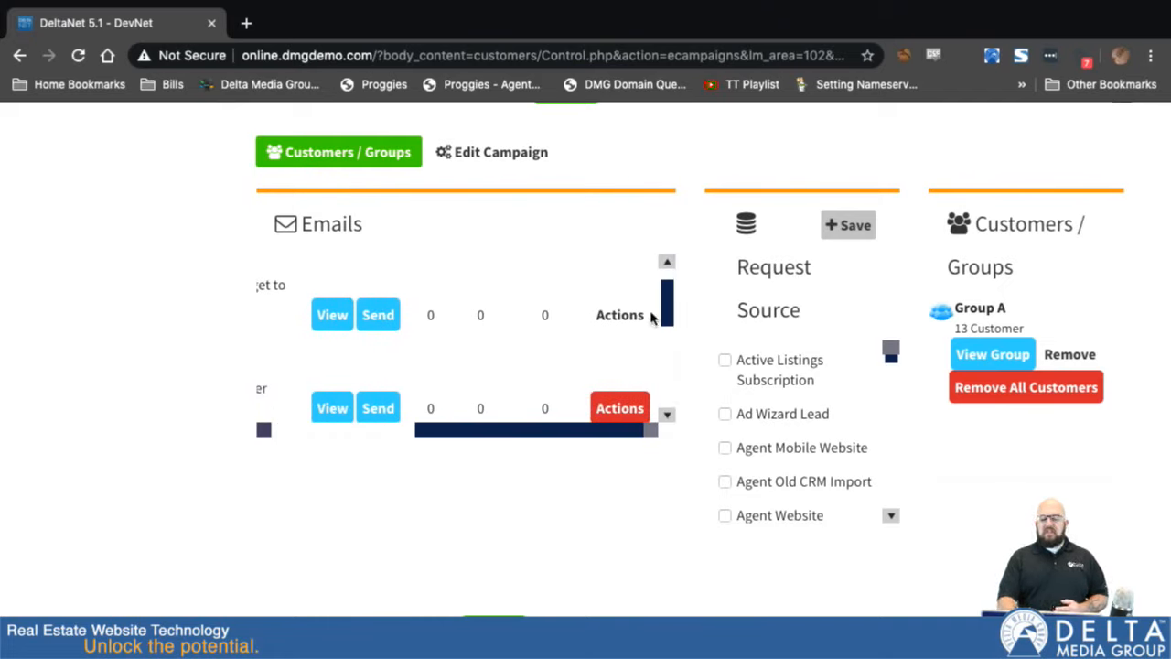
click(623, 323)
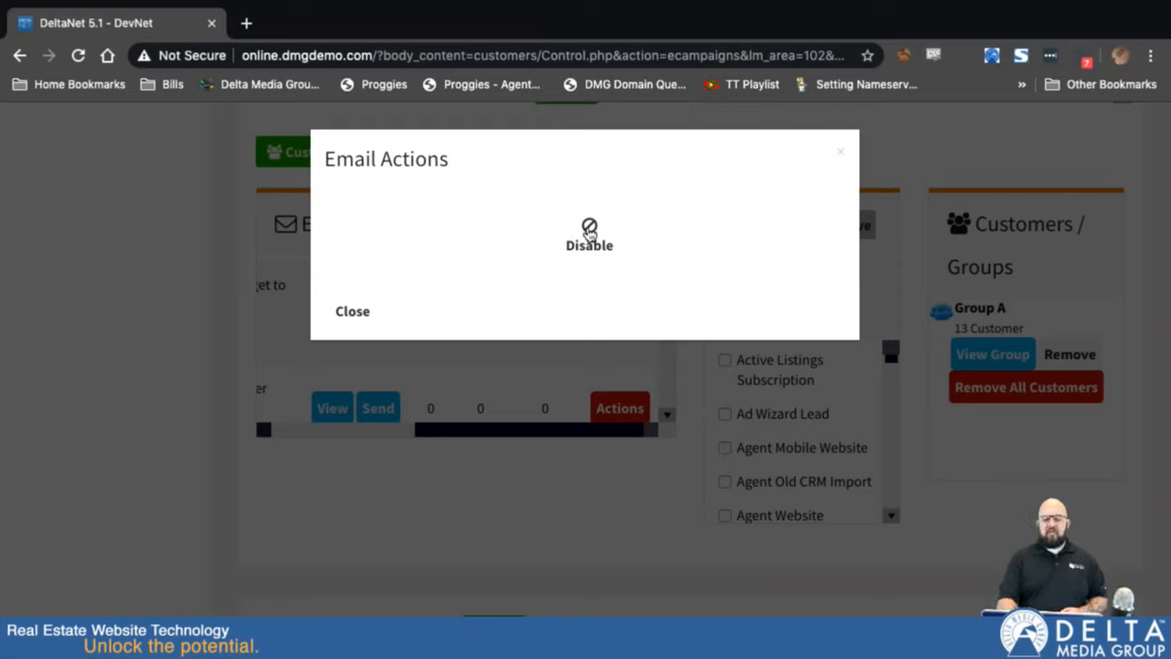
click(841, 152)
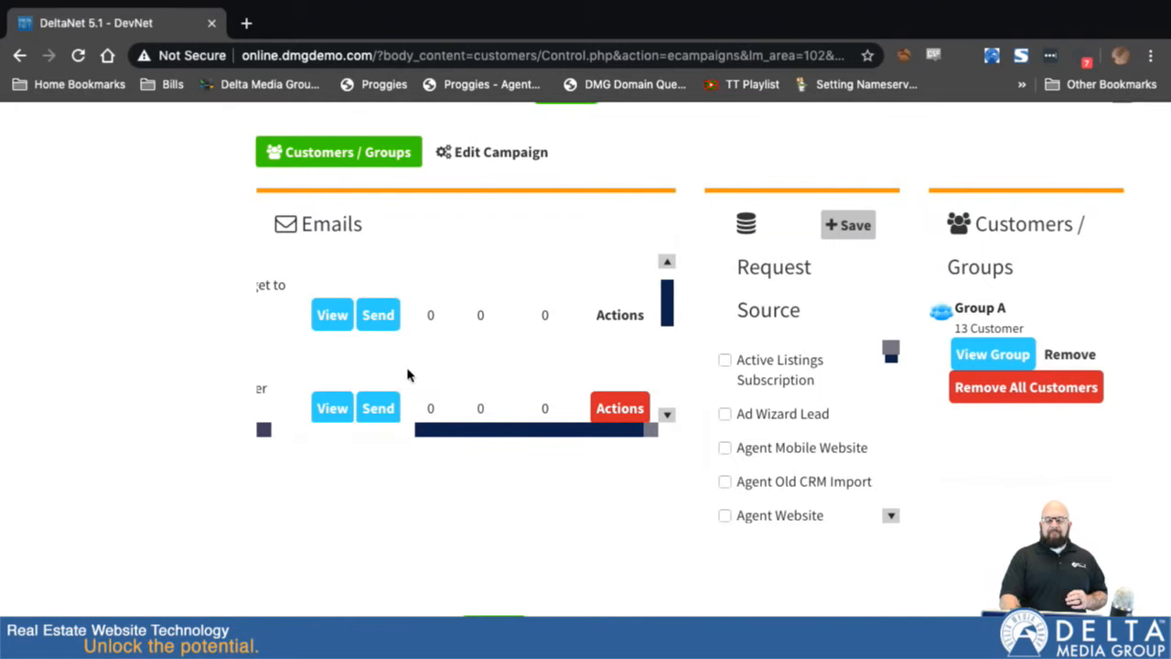
scroll(405, 370, left, 5)
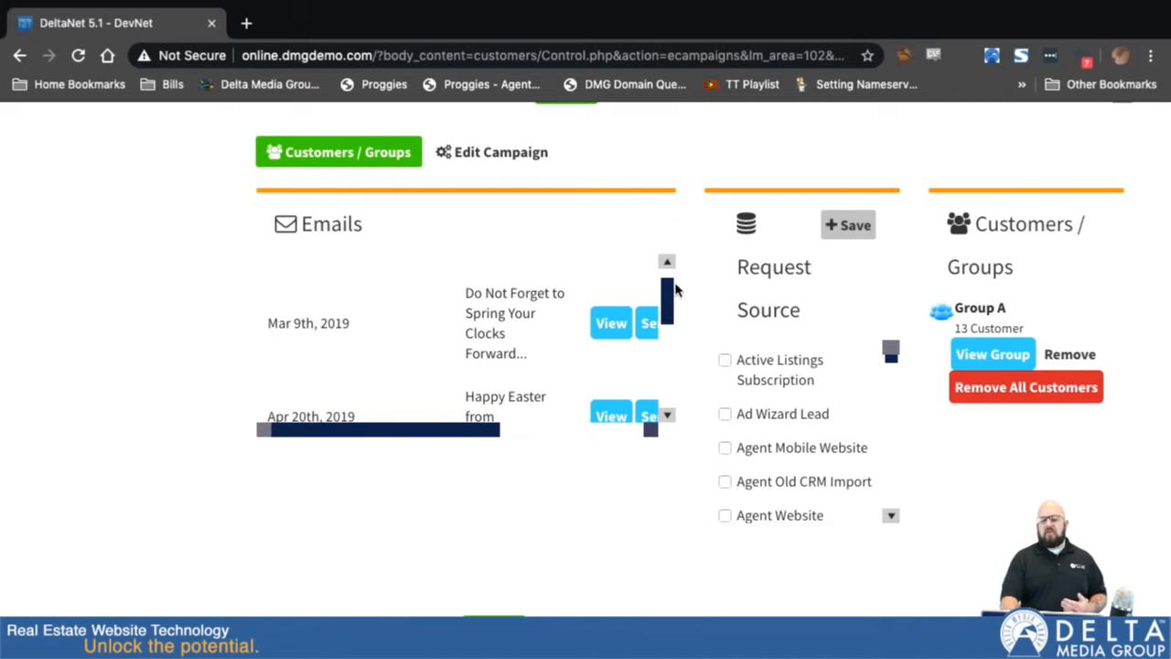
scroll(677, 290, up, 3)
click(1124, 299)
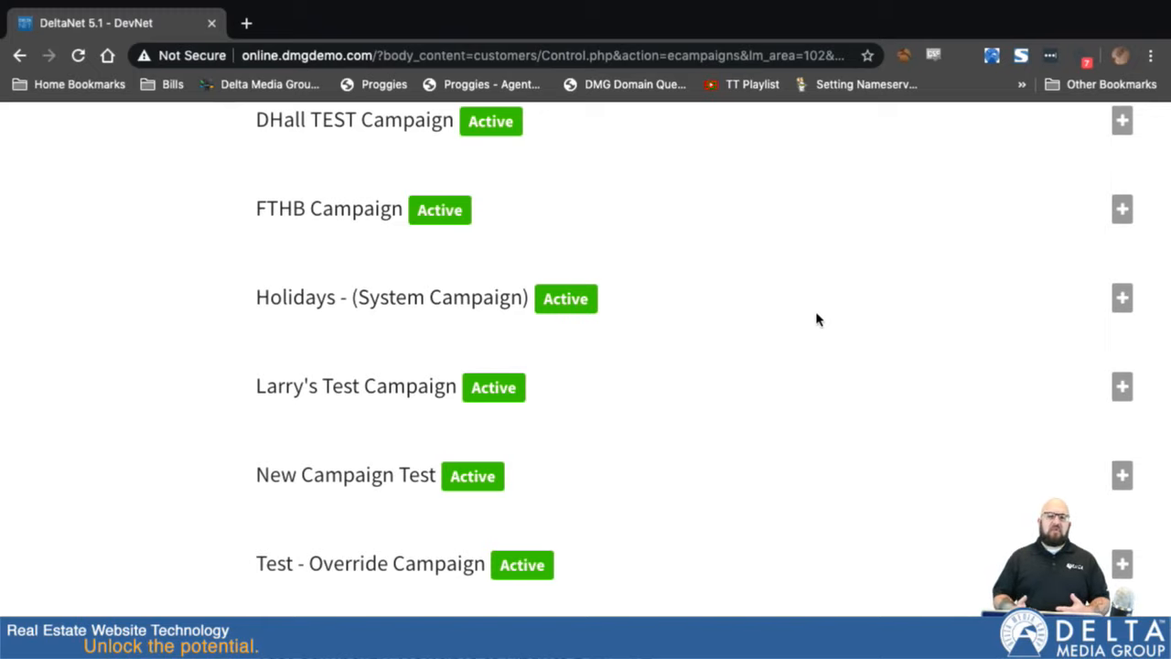
Look over the default actions and the list of campaigns and action plans.
scroll(741, 241, up, 3)
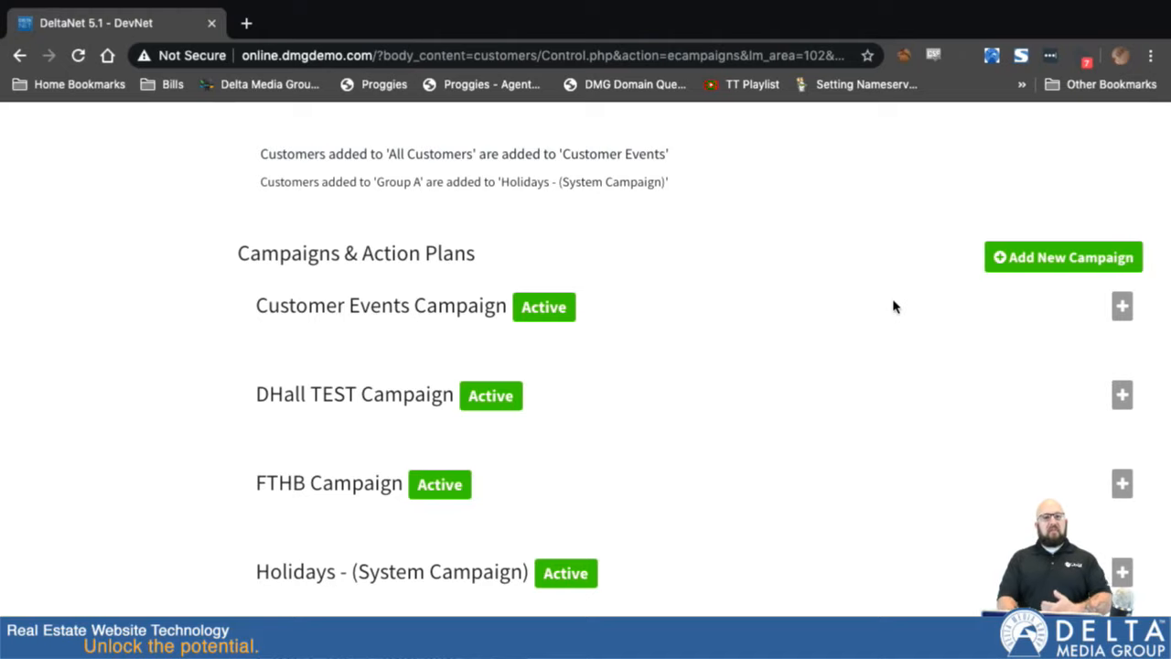
scroll(854, 412, down, 3)
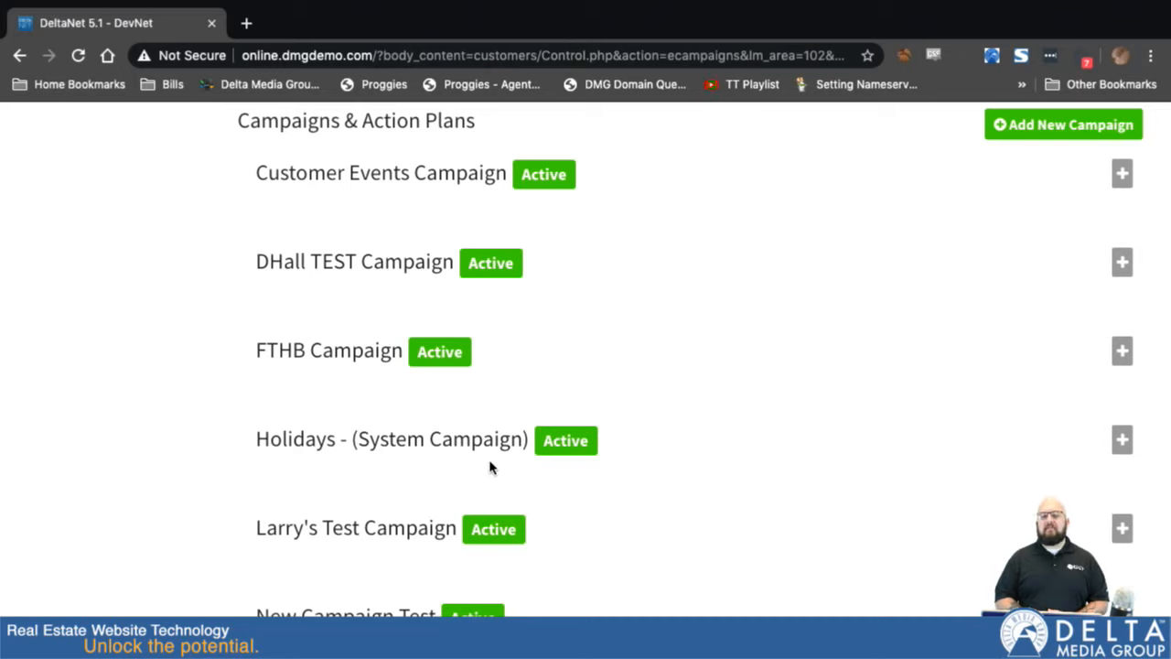
scroll(607, 364, down, 3)
scroll(609, 411, up, 5)
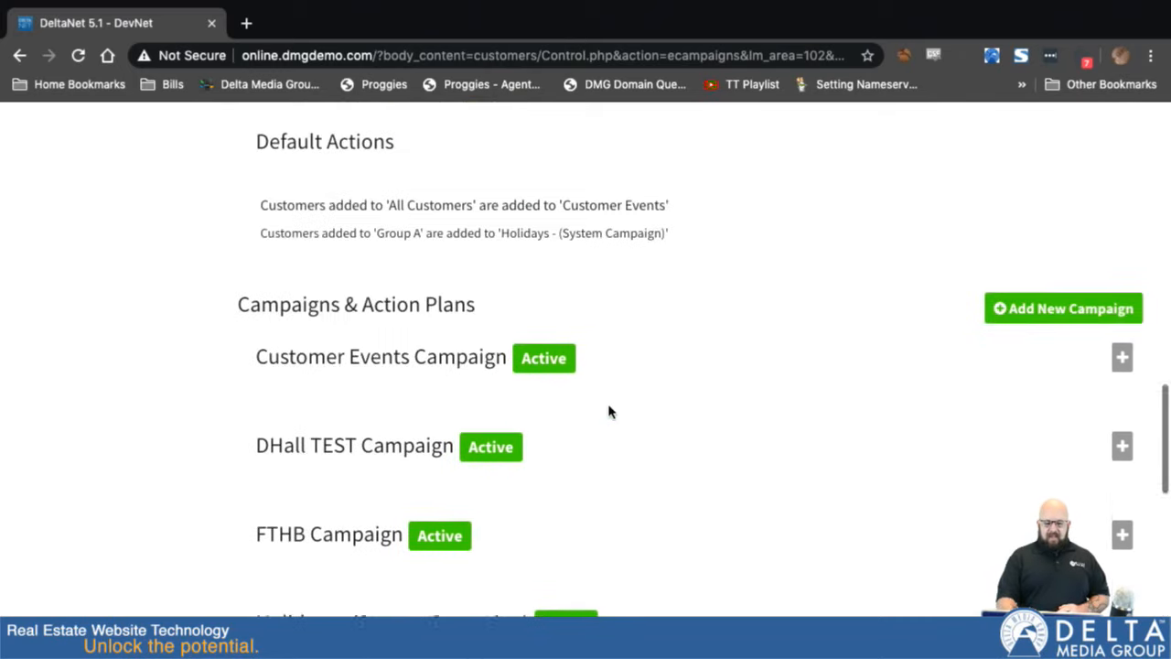
scroll(610, 411, down, 4)
scroll(609, 411, down, 2)
scroll(609, 411, up, 4)
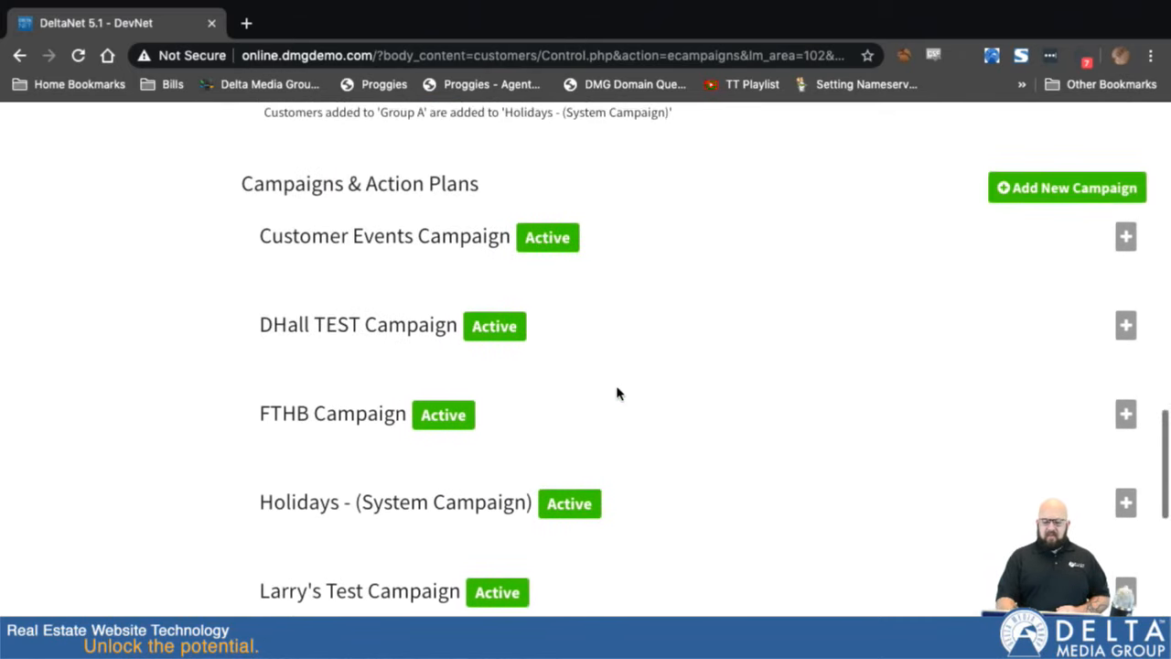
Expand the Customer Events Campaign and examine its emails' Sent, Opened and Clickthru columns.
click(1122, 239)
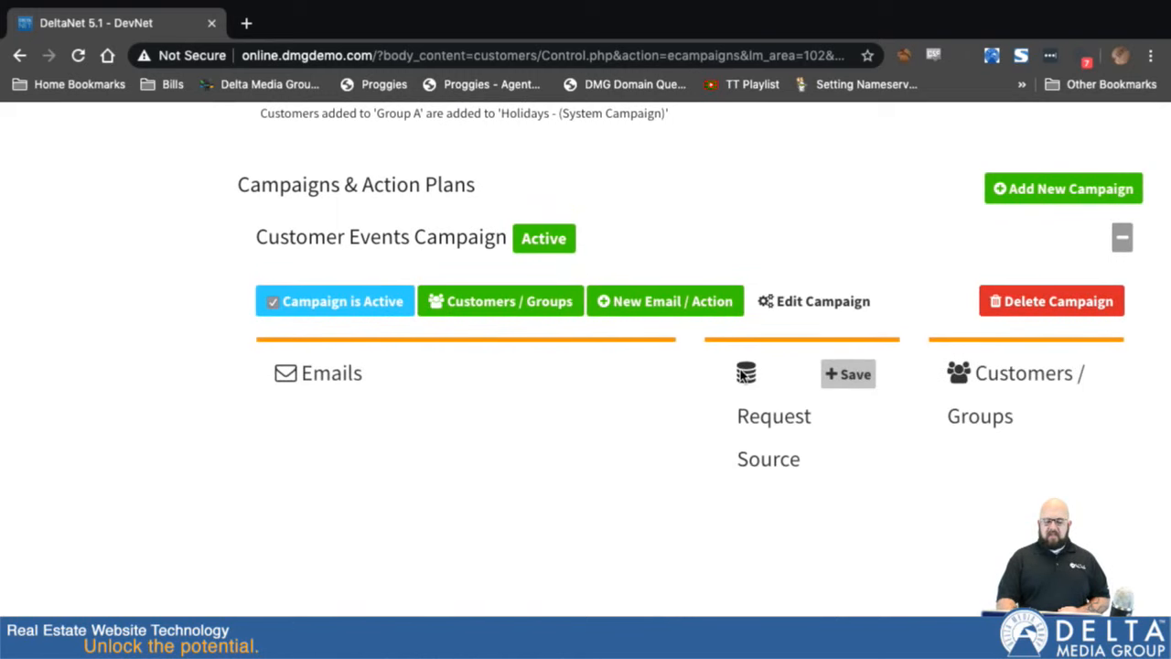
scroll(741, 374, down, 2)
scroll(577, 316, right, 3)
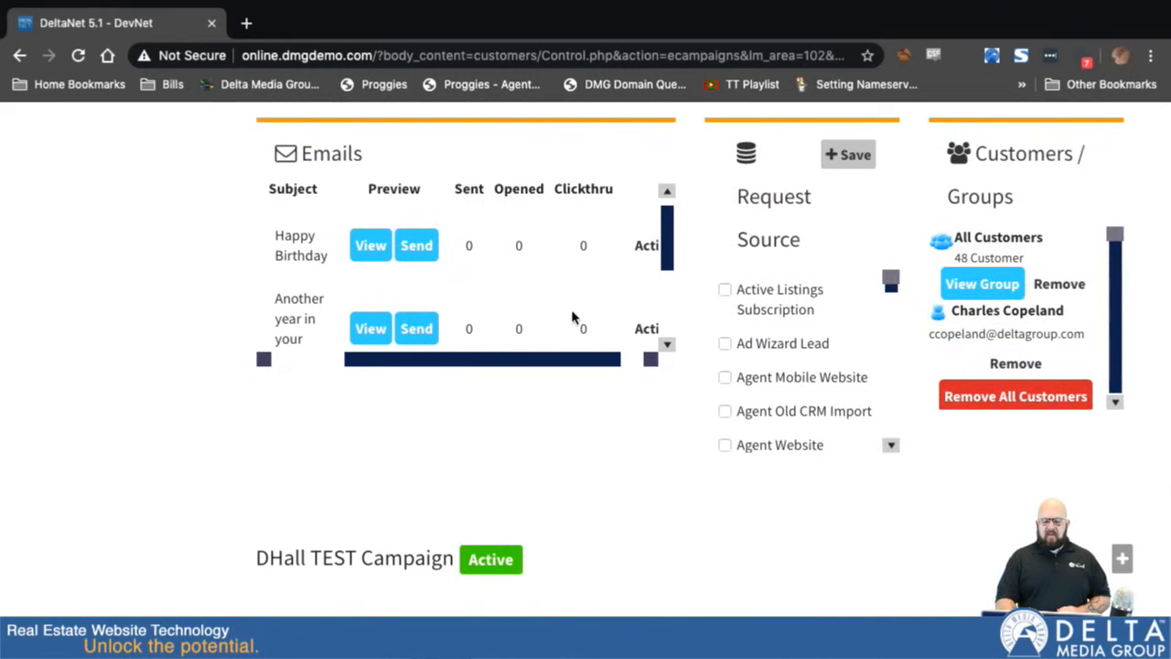
scroll(509, 307, down, 3)
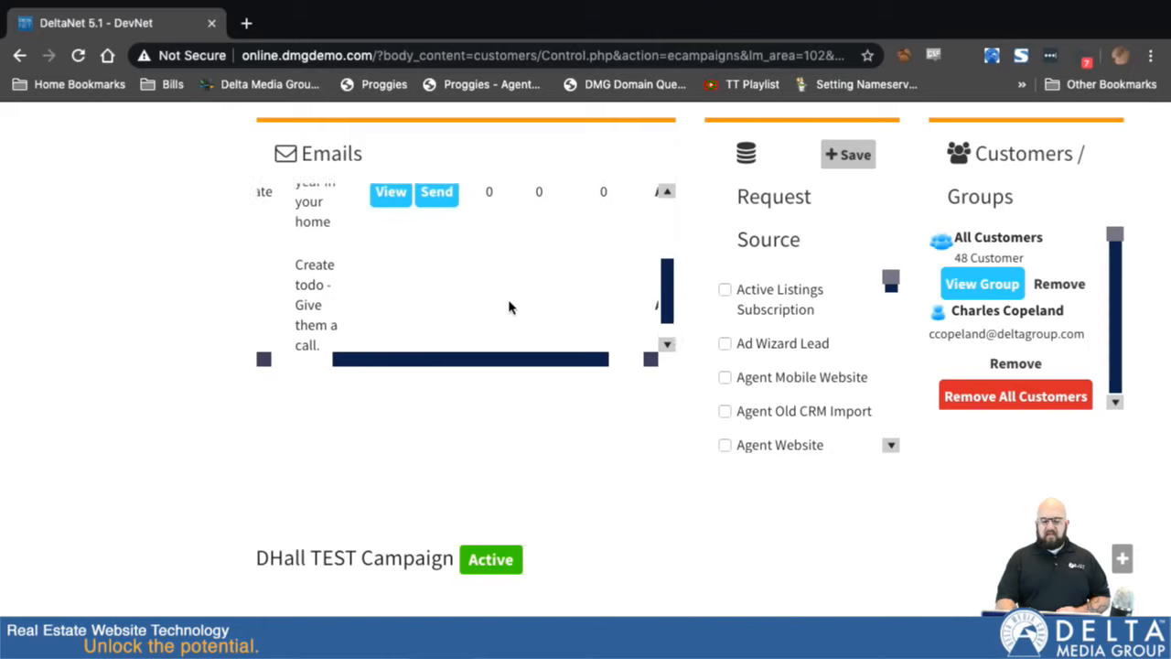
scroll(510, 306, up, 3)
scroll(510, 307, right, 2)
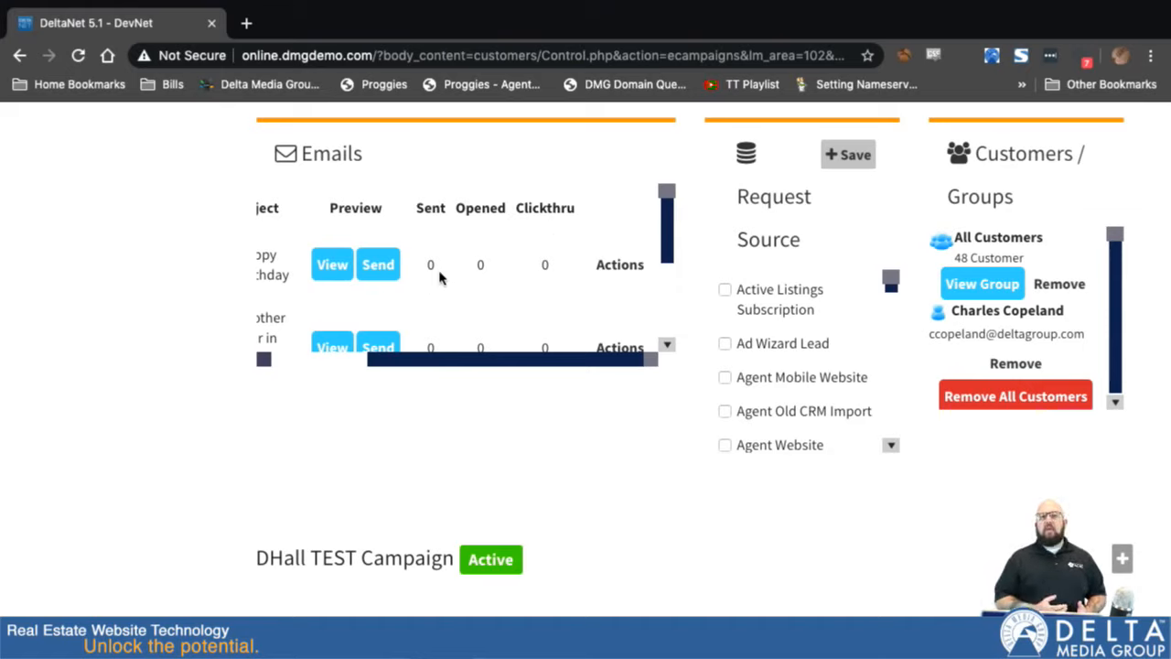
scroll(282, 266, left, 1)
scroll(283, 267, right, 1)
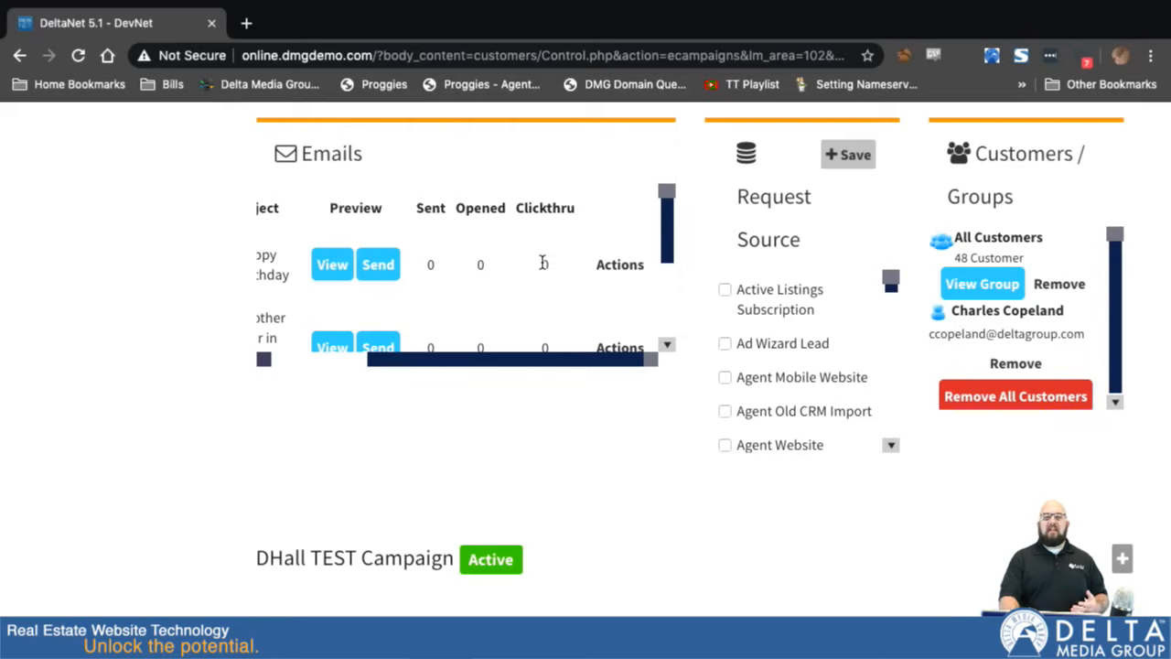
Expand the Holidays system campaign and check the schedule and the sent, opened and click-through figures of its "Happy Holidays" email.
scroll(574, 433, down, 5)
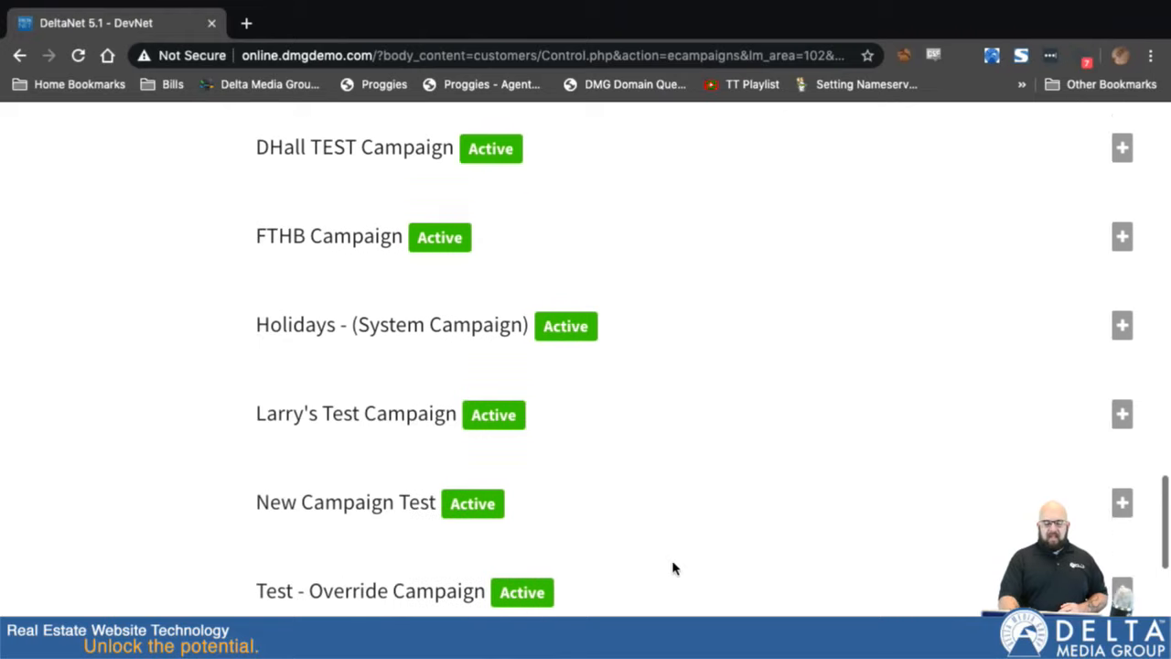
click(1124, 271)
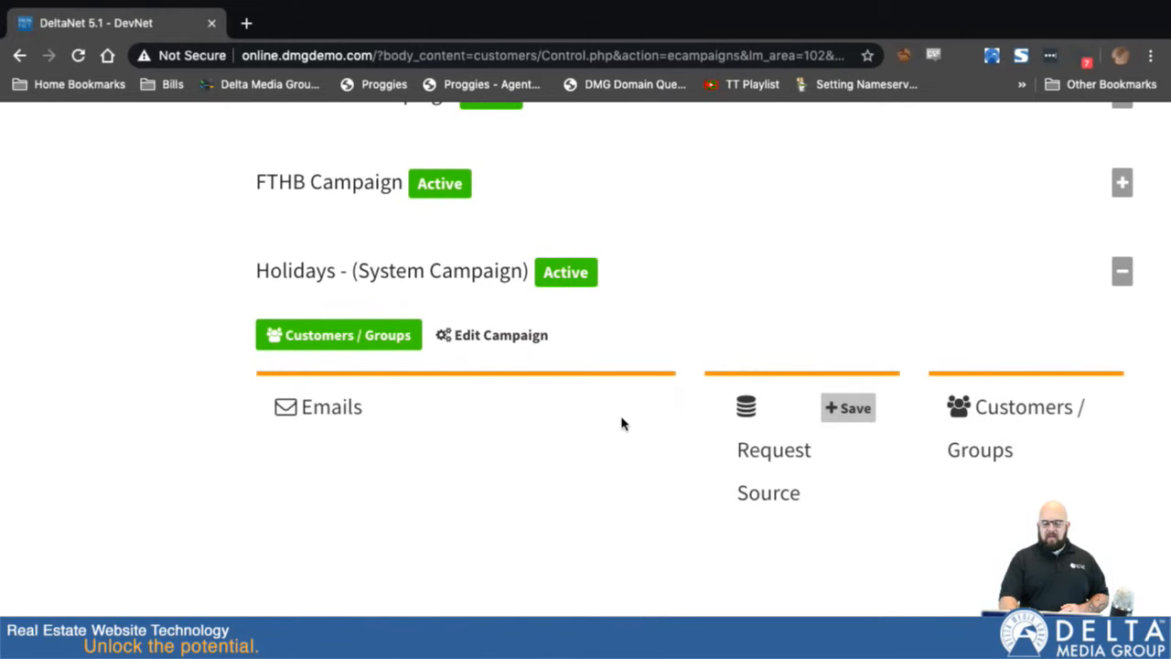
scroll(621, 423, down, 2)
scroll(573, 395, right, 4)
scroll(555, 407, down, 2)
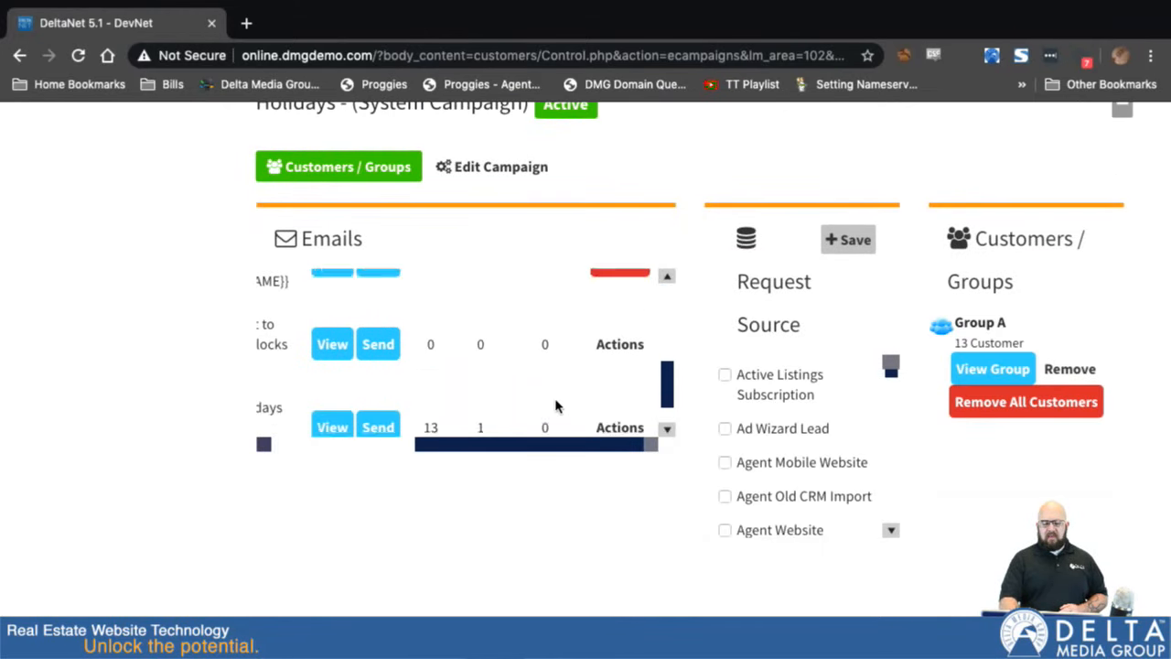
scroll(346, 384, left, 5)
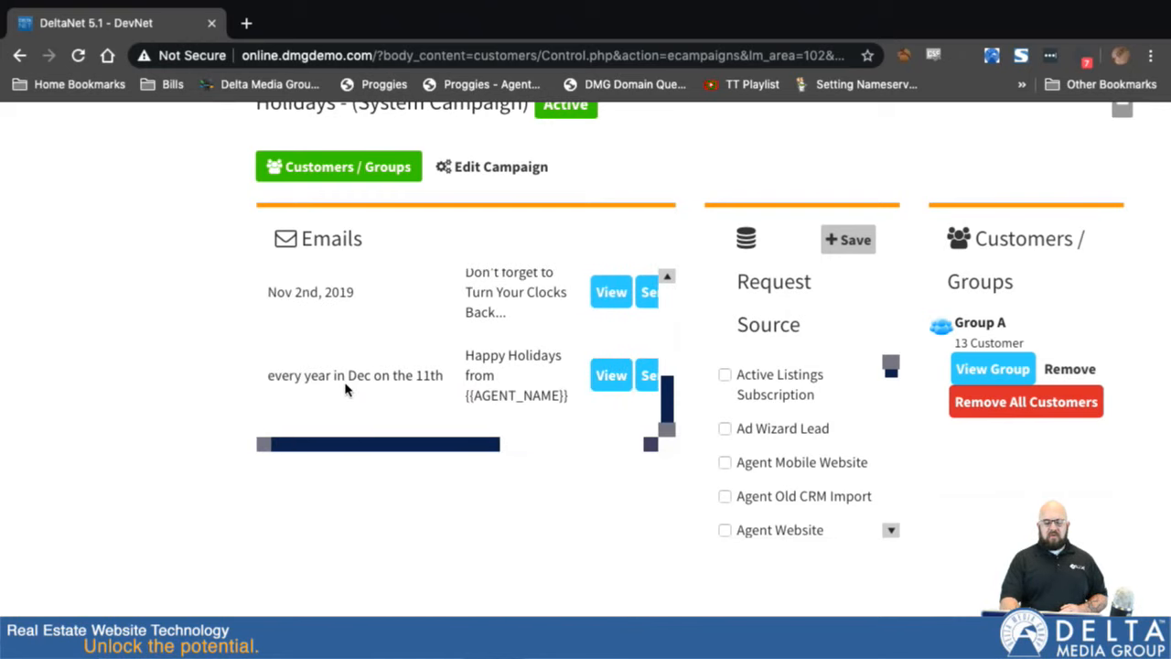
scroll(346, 384, left, 1)
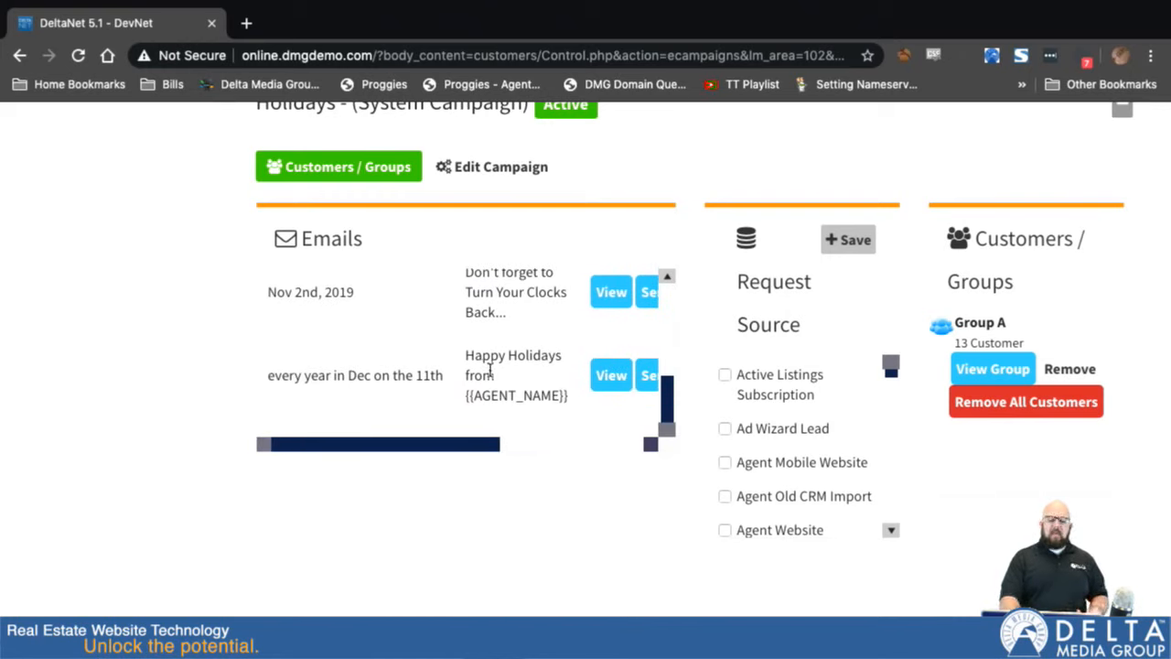
scroll(487, 373, right, 4)
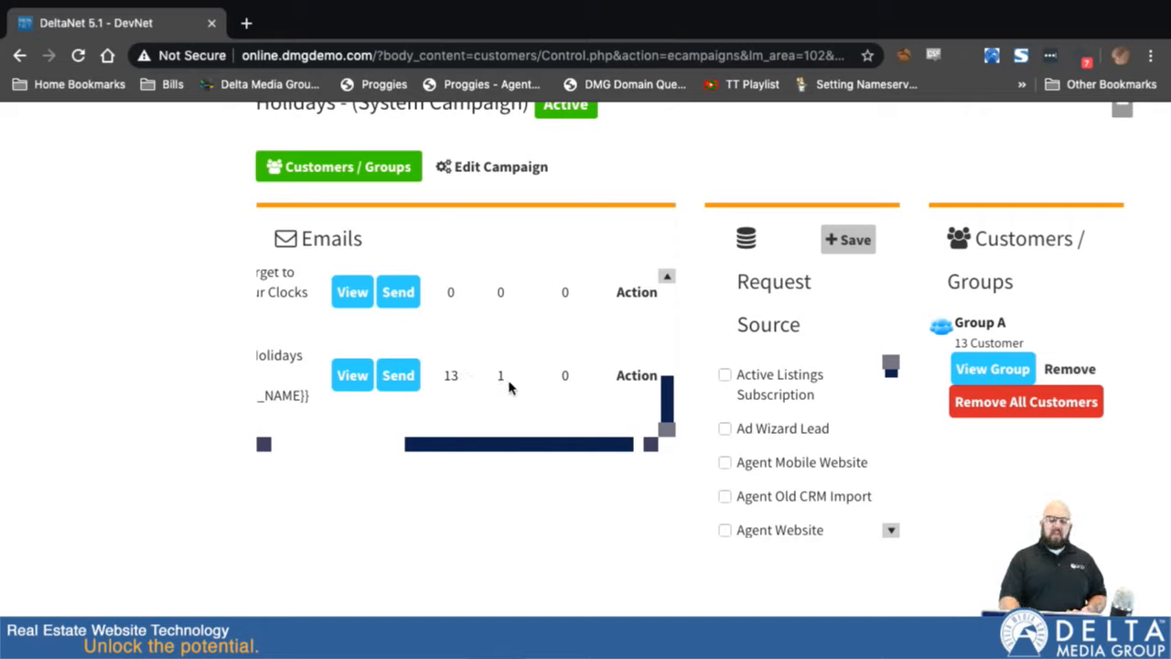
scroll(567, 380, right, 1)
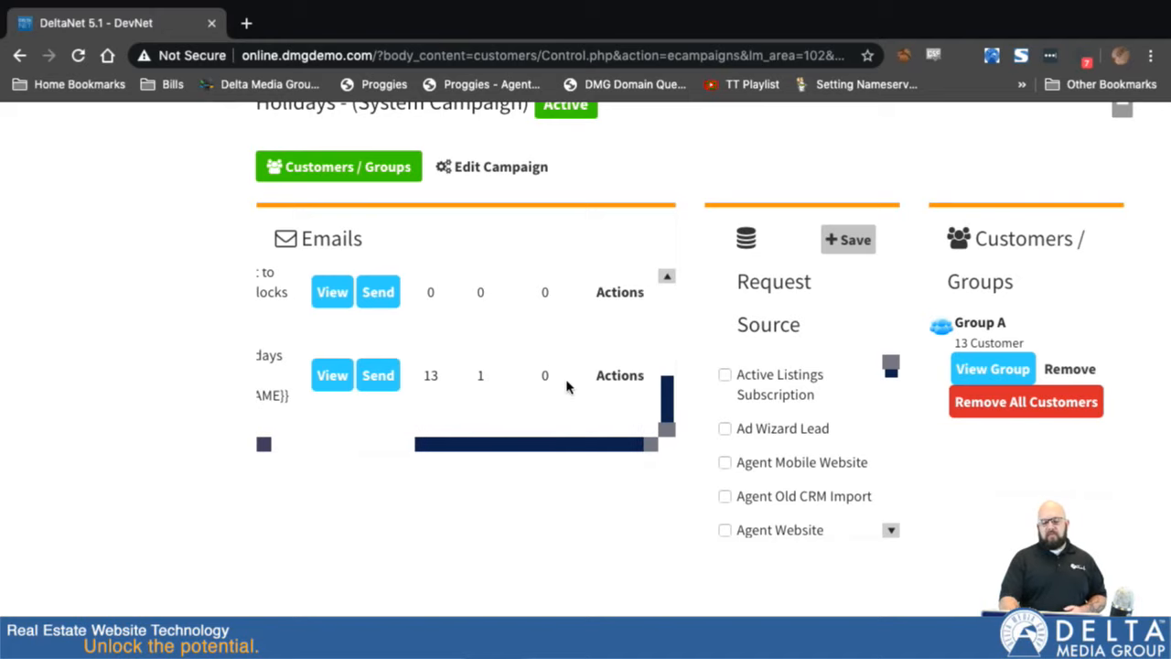
Review the "Happy Holidays" email's summarized and per-recipient history, close it and return to the start of the campaign's email list.
click(619, 375)
click(621, 247)
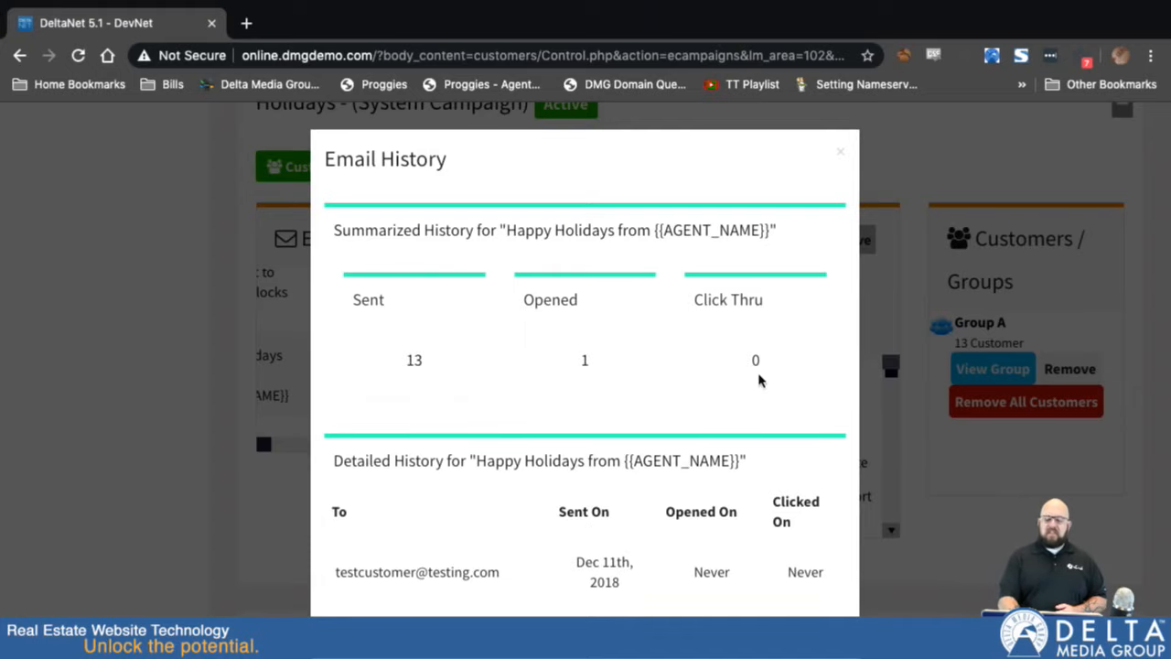
scroll(461, 571, down, 2)
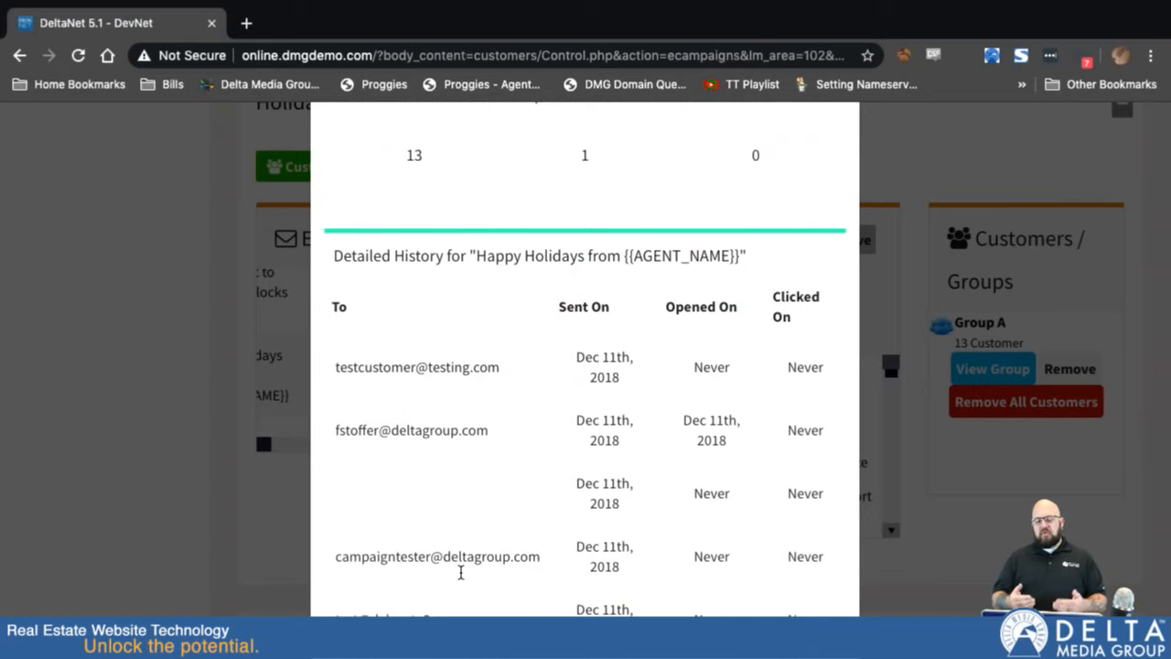
scroll(529, 472, down, 2)
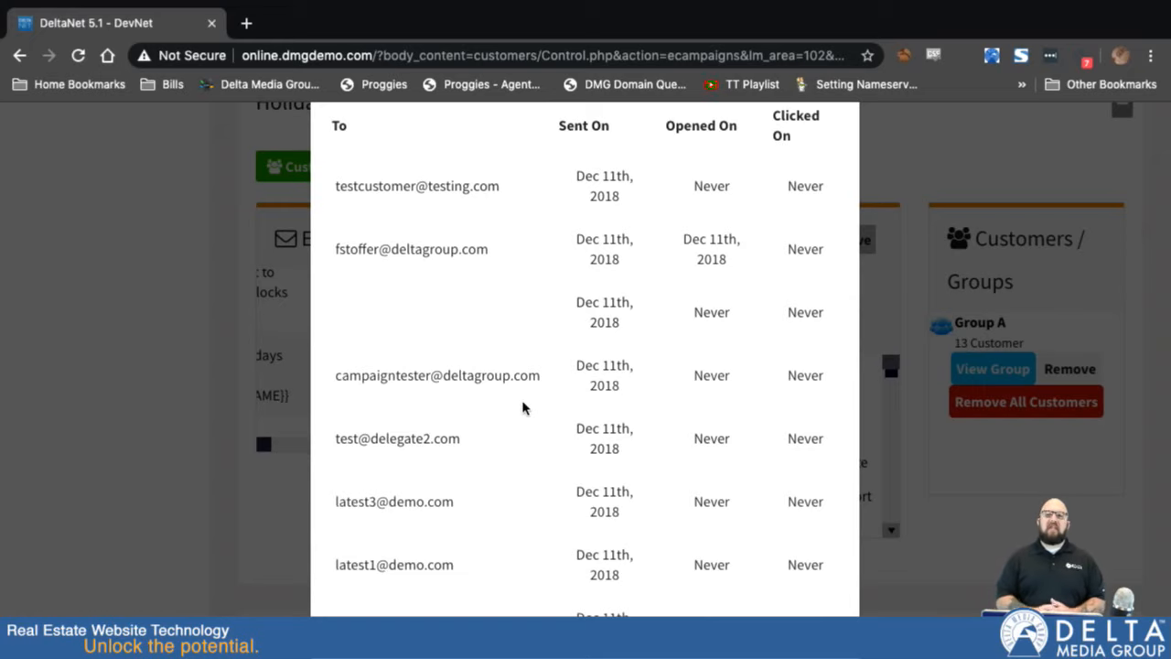
scroll(541, 327, up, 5)
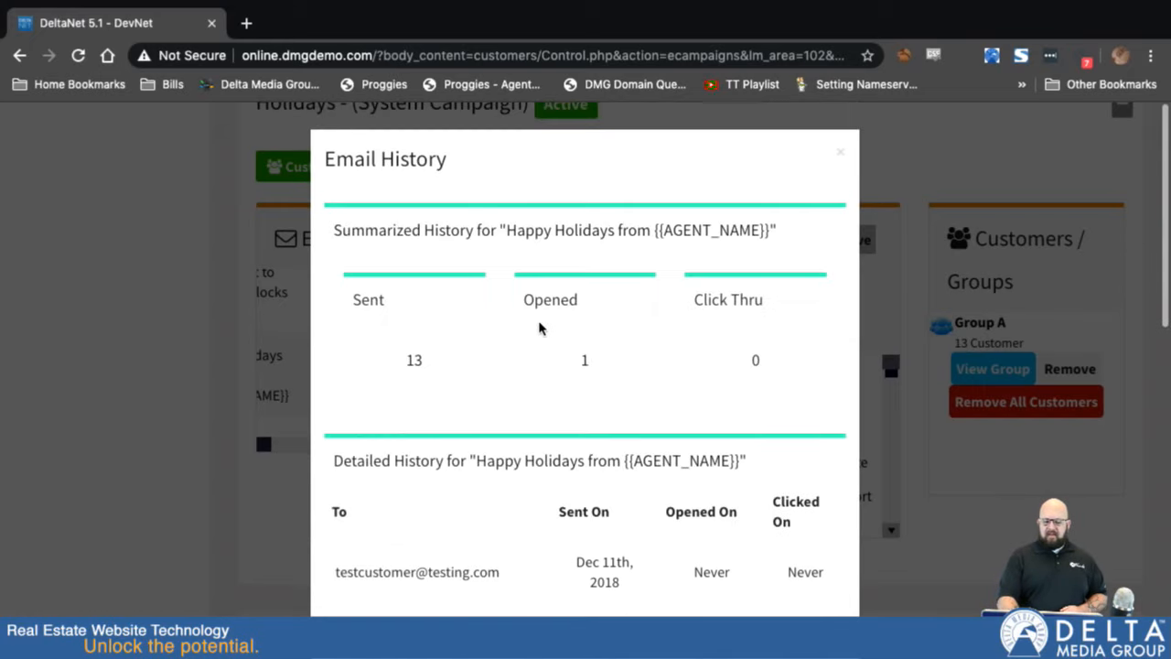
click(842, 153)
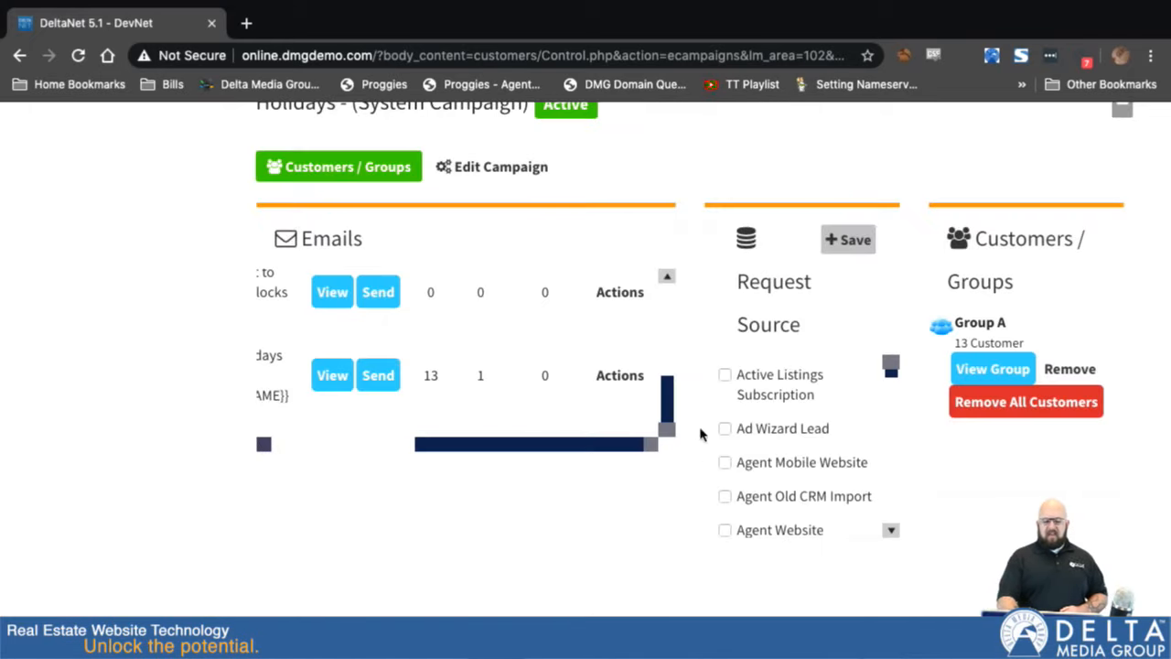
scroll(332, 393, left, 5)
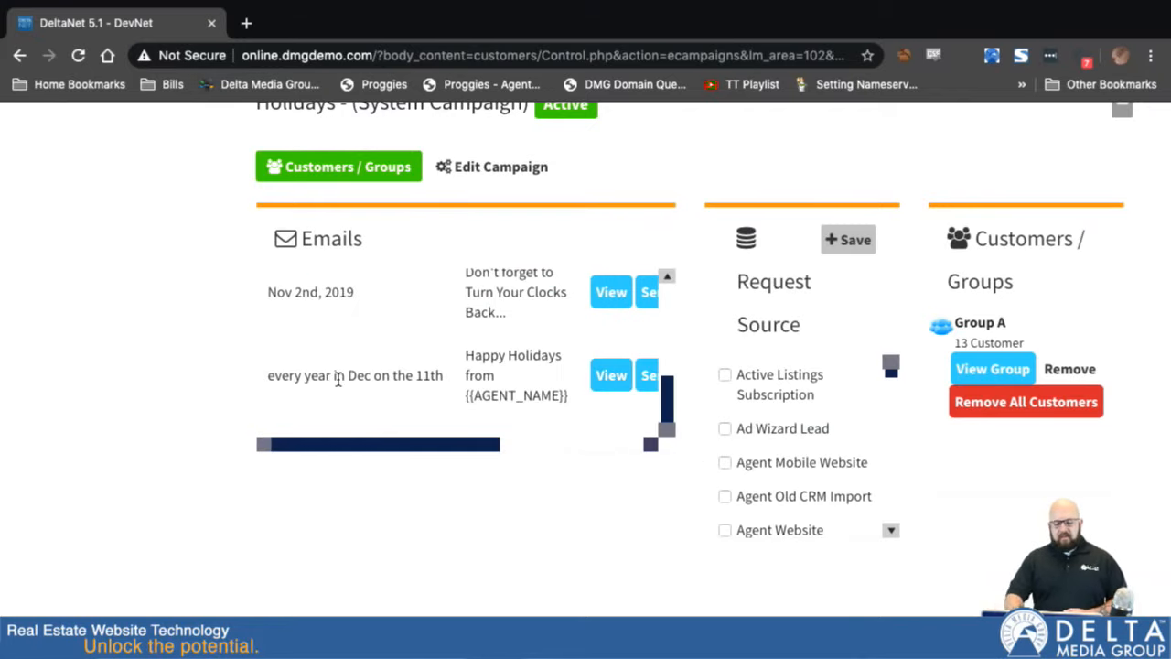
scroll(335, 378, up, 5)
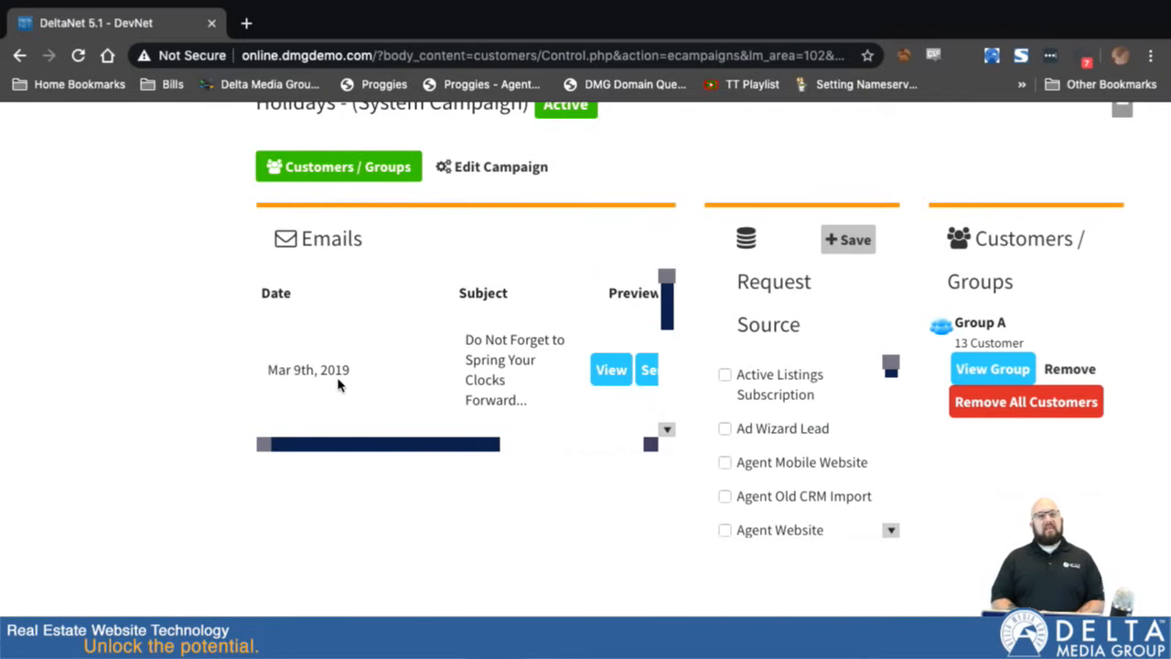